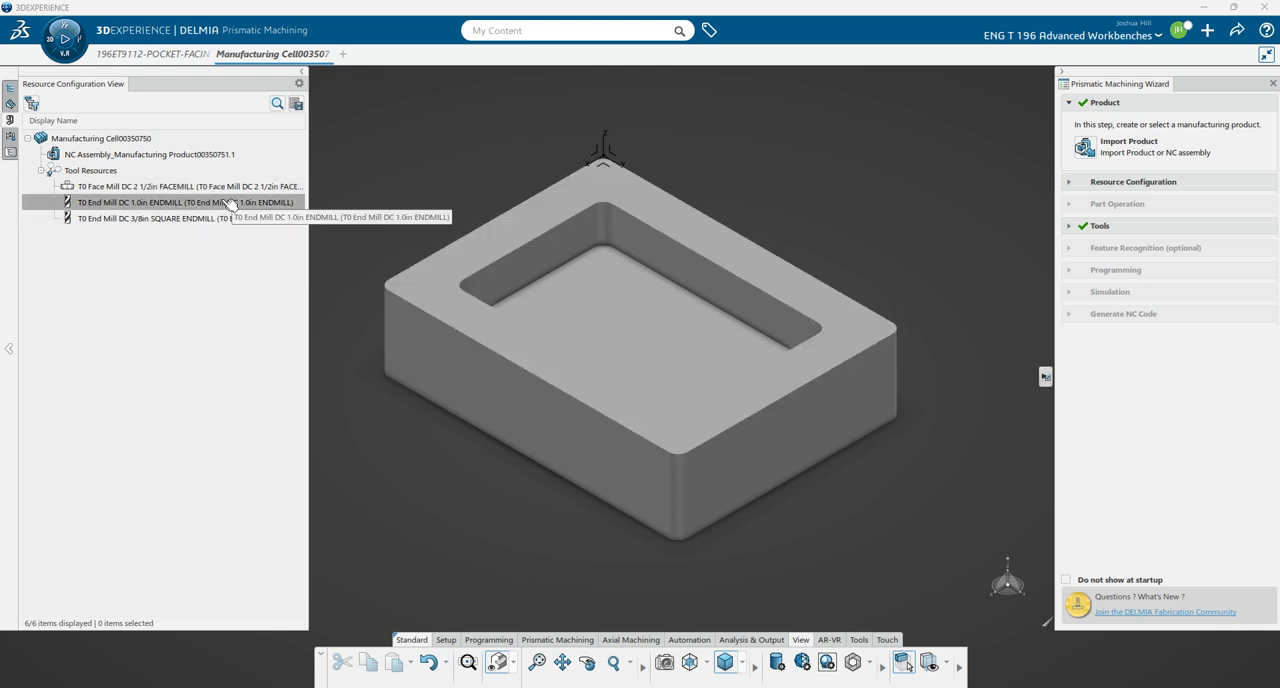
# - Assign a generic 3-axis machine to the manufacturing cell, keeping its default parameters
pyautogui.click(1093, 190)
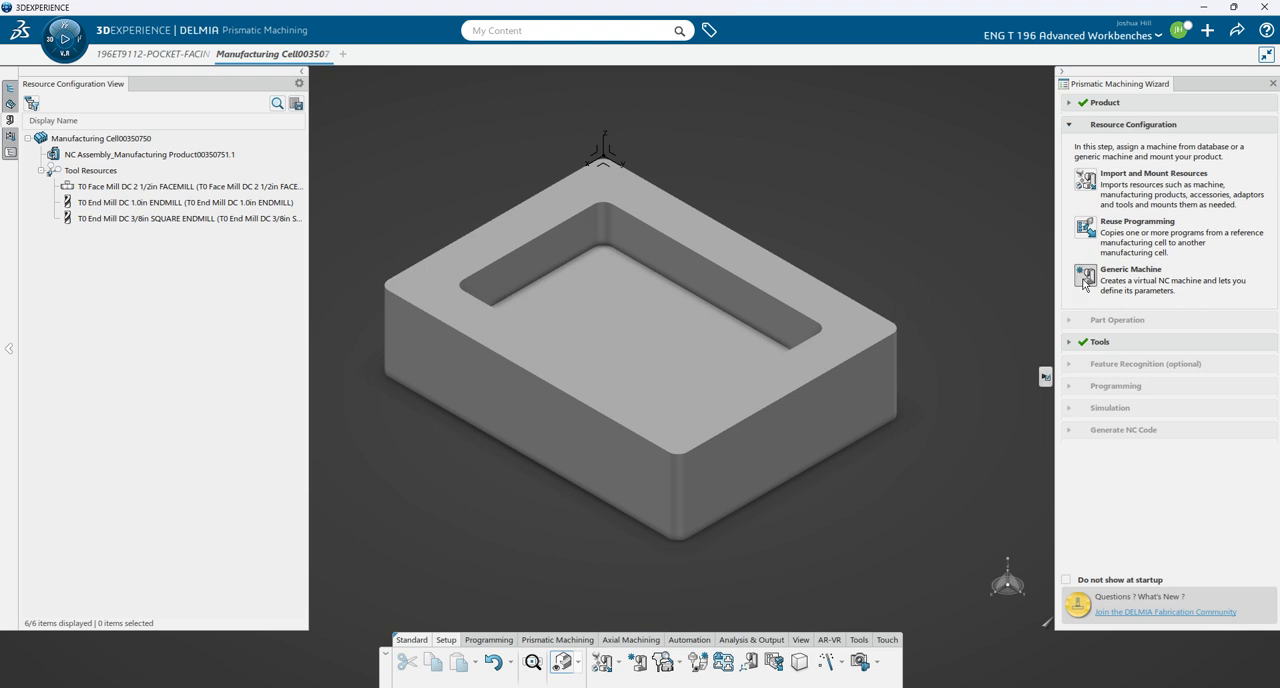
pyautogui.click(1084, 282)
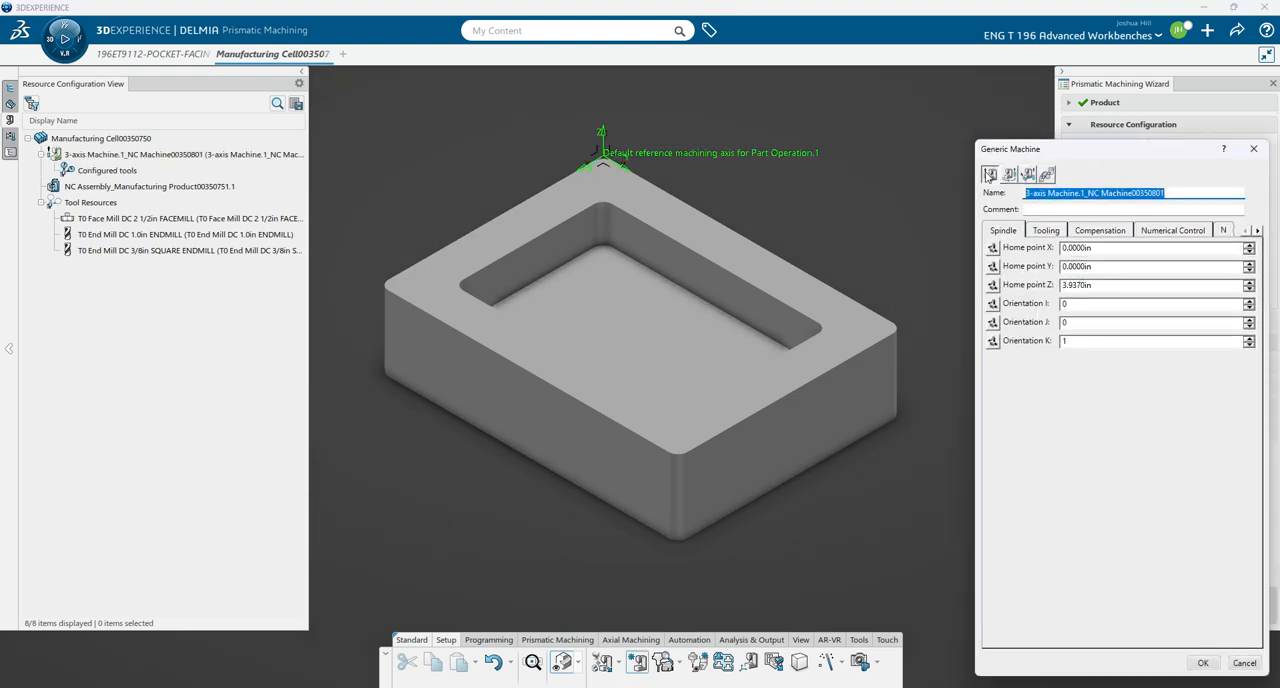
pyautogui.click(1203, 663)
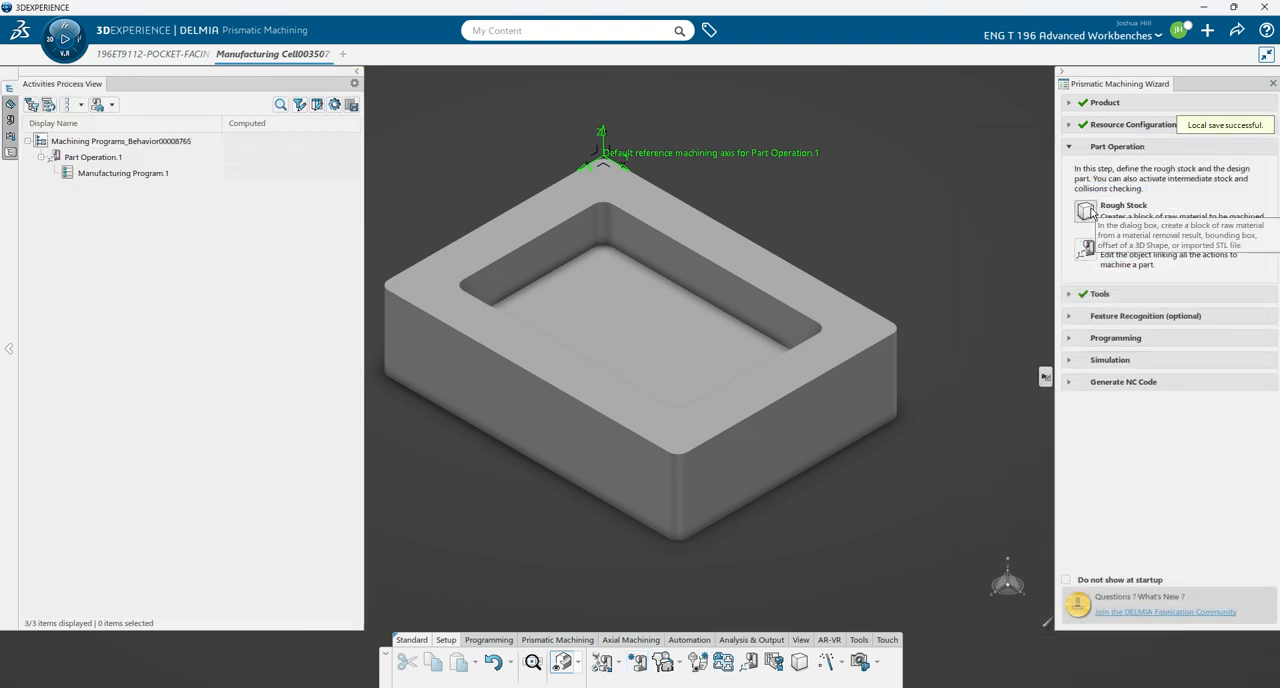
# - Start a rough stock located in the existing 3D shape of the 196ET9112-POCKET-FACING part, accepting geometry outside the complementary geometry part
pyautogui.click(1087, 211)
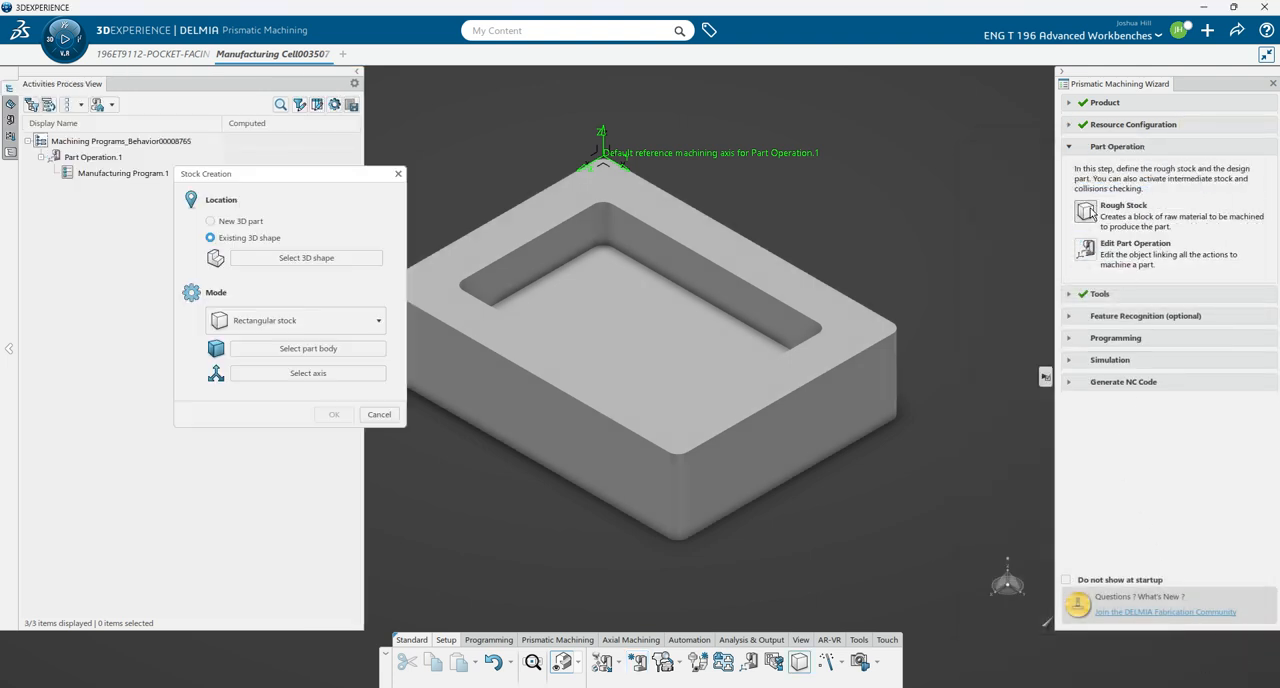
pyautogui.moveTo(253, 179); pyautogui.dragTo(485, 347)
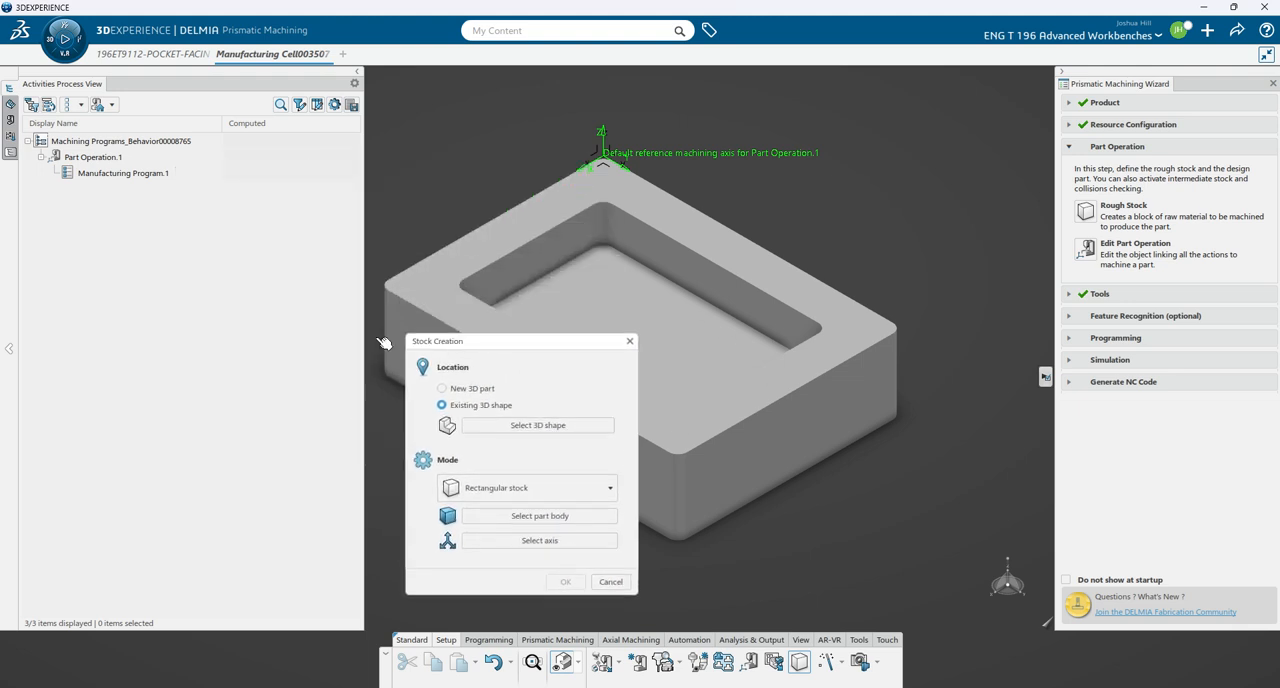
pyautogui.click(9, 151)
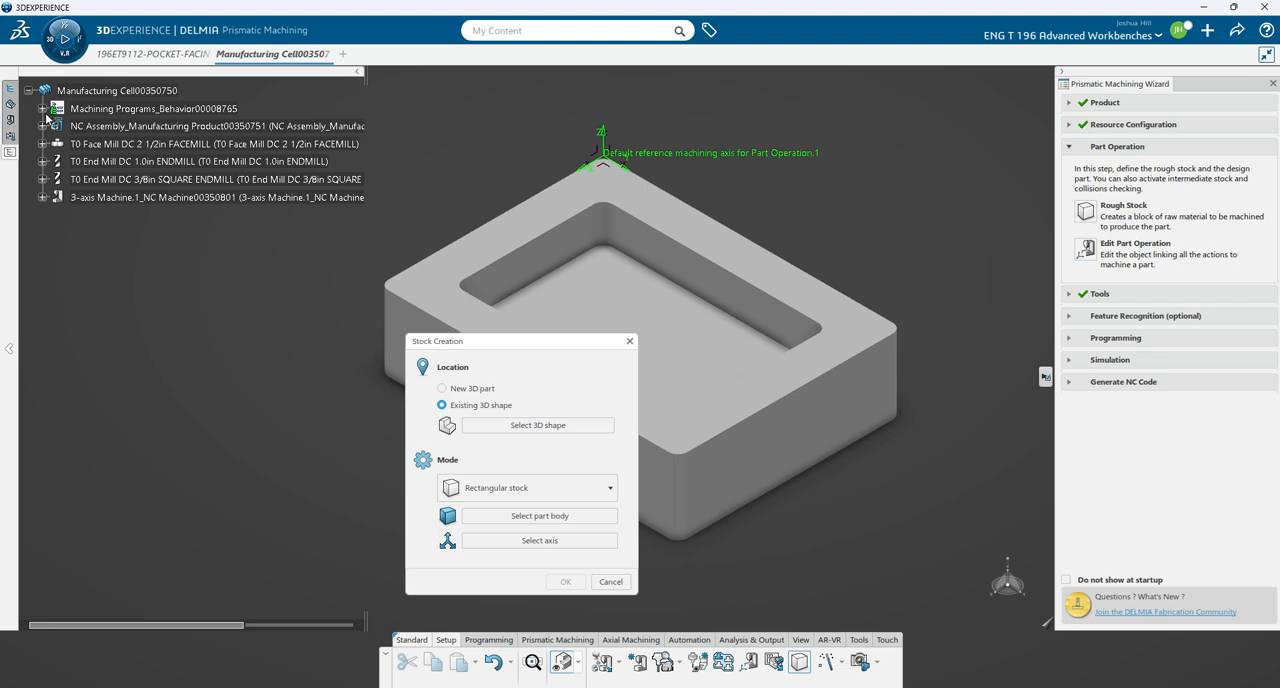
pyautogui.click(43, 126)
pyautogui.click(56, 144)
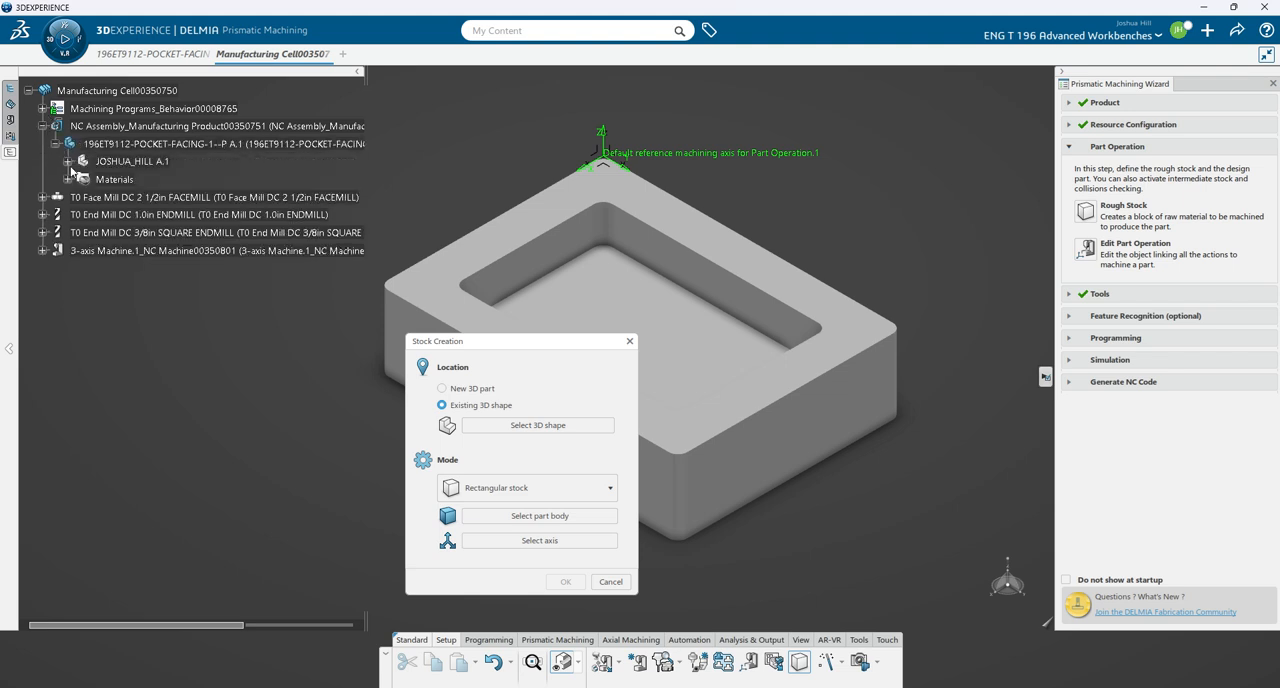
pyautogui.click(68, 162)
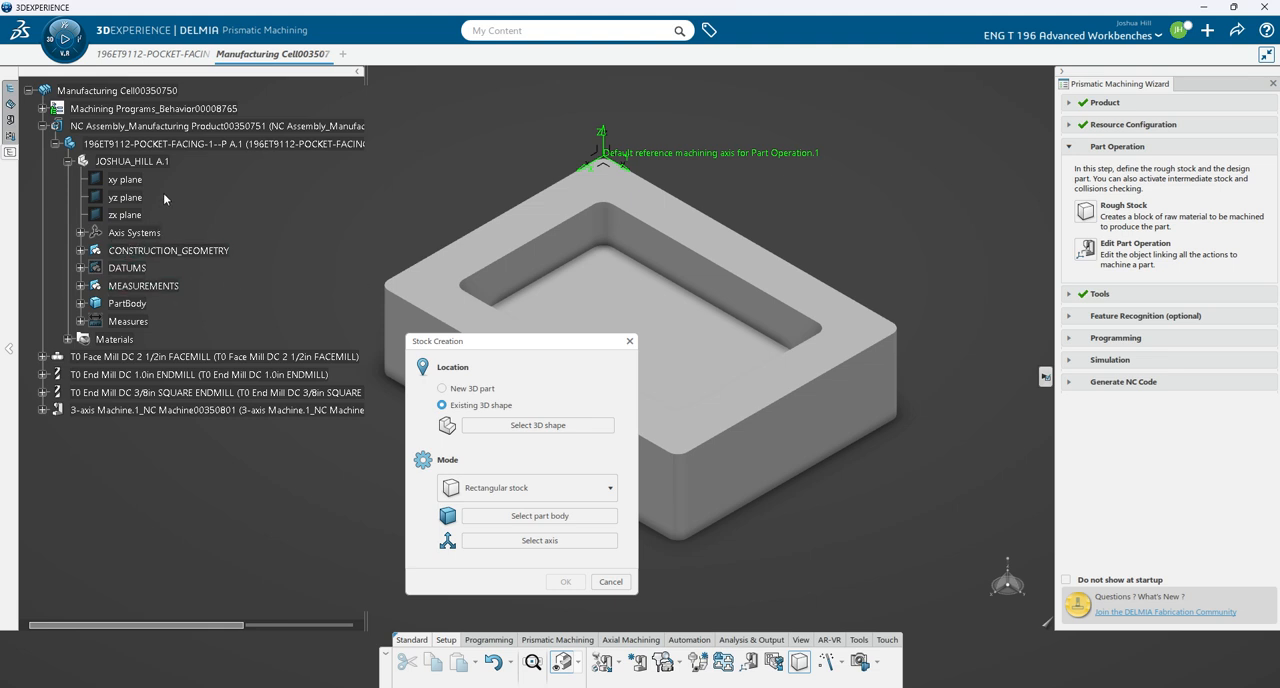
pyautogui.click(140, 162)
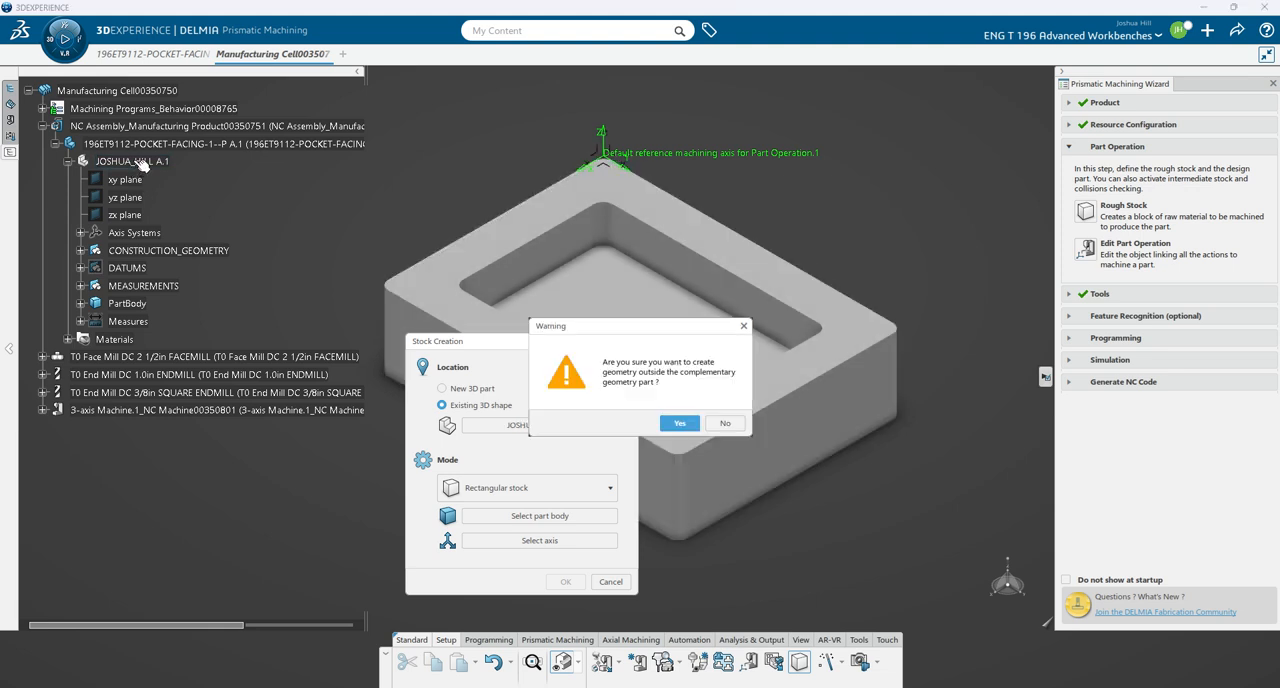
pyautogui.click(678, 423)
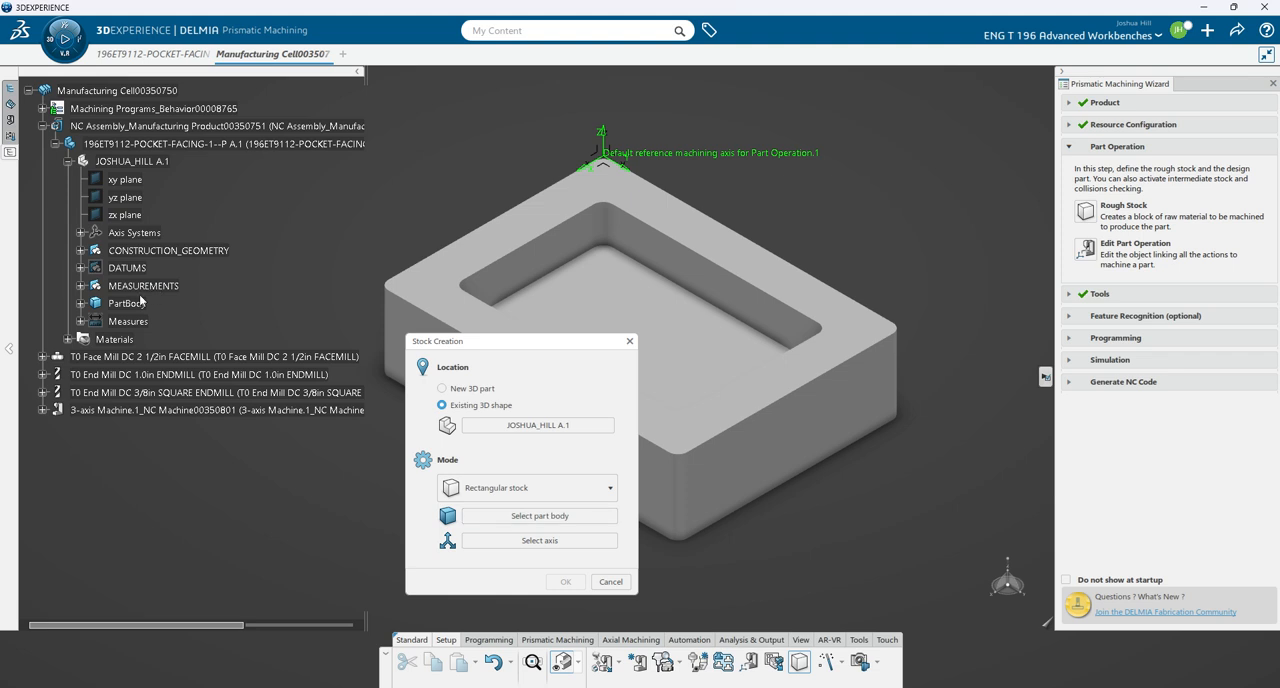
# - Base the rectangular stock on PartBody and use LOCAL_AXIS as its reference axis
pyautogui.click(145, 305)
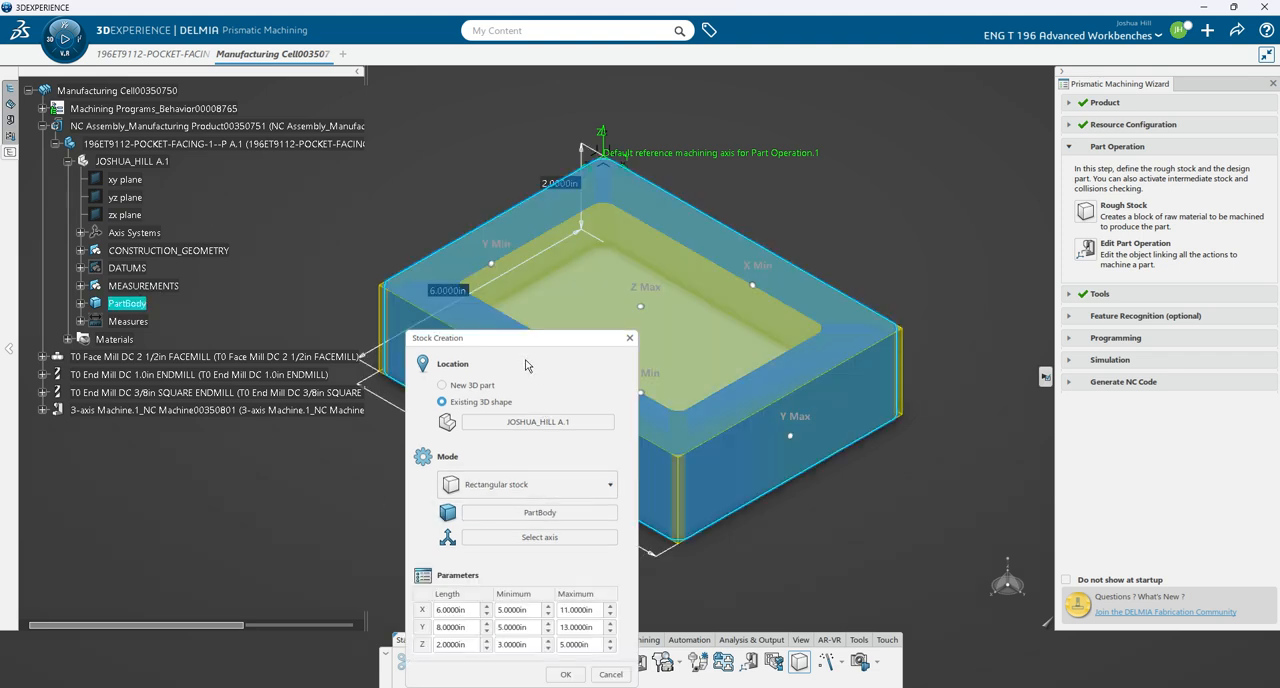
pyautogui.moveTo(524, 346); pyautogui.dragTo(248, 279)
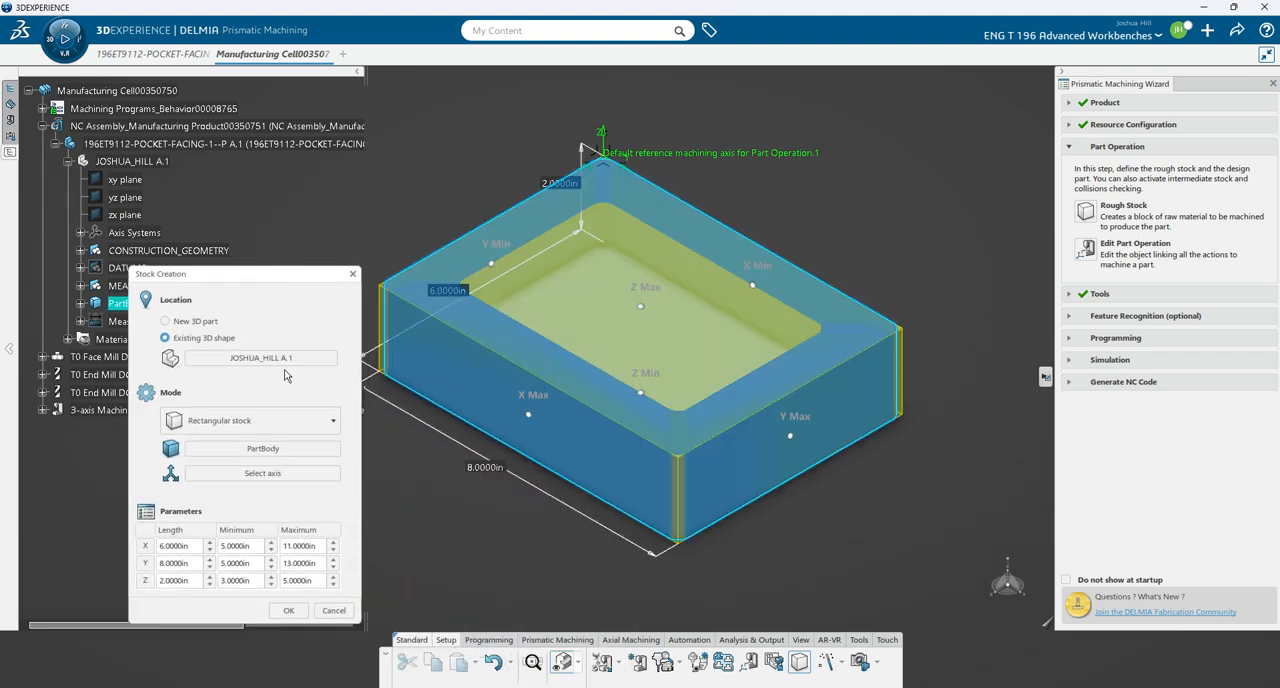
pyautogui.click(268, 474)
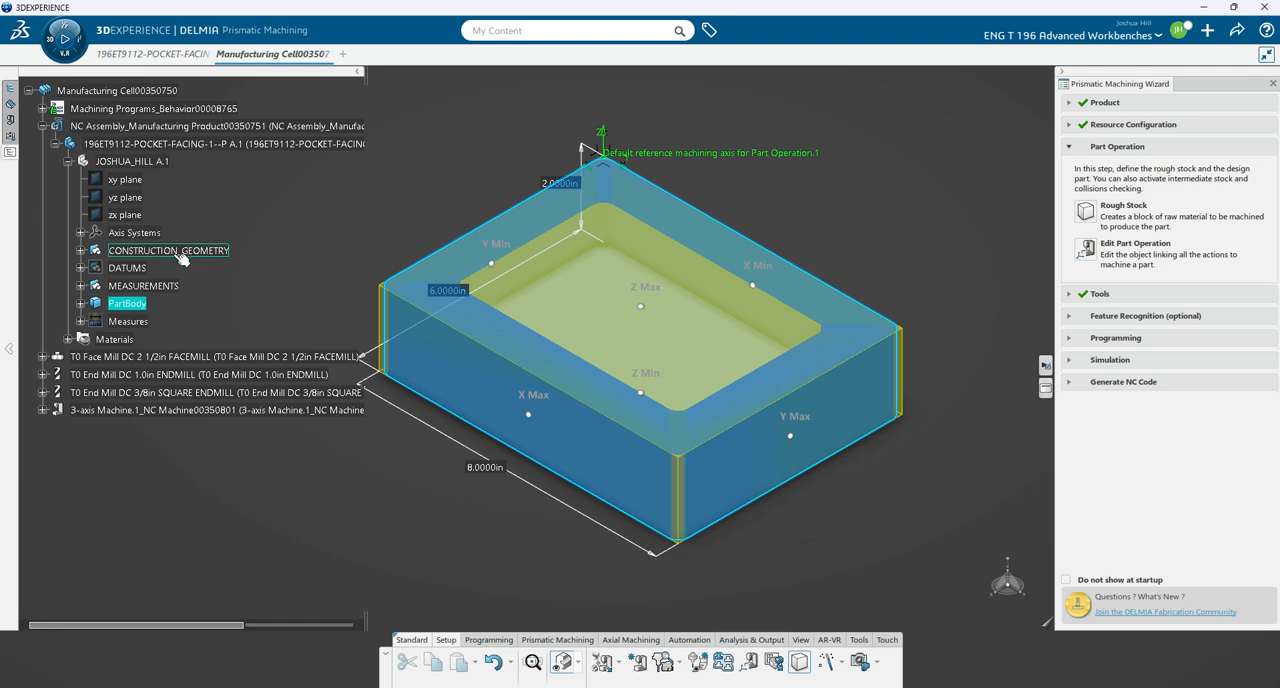
pyautogui.click(82, 232)
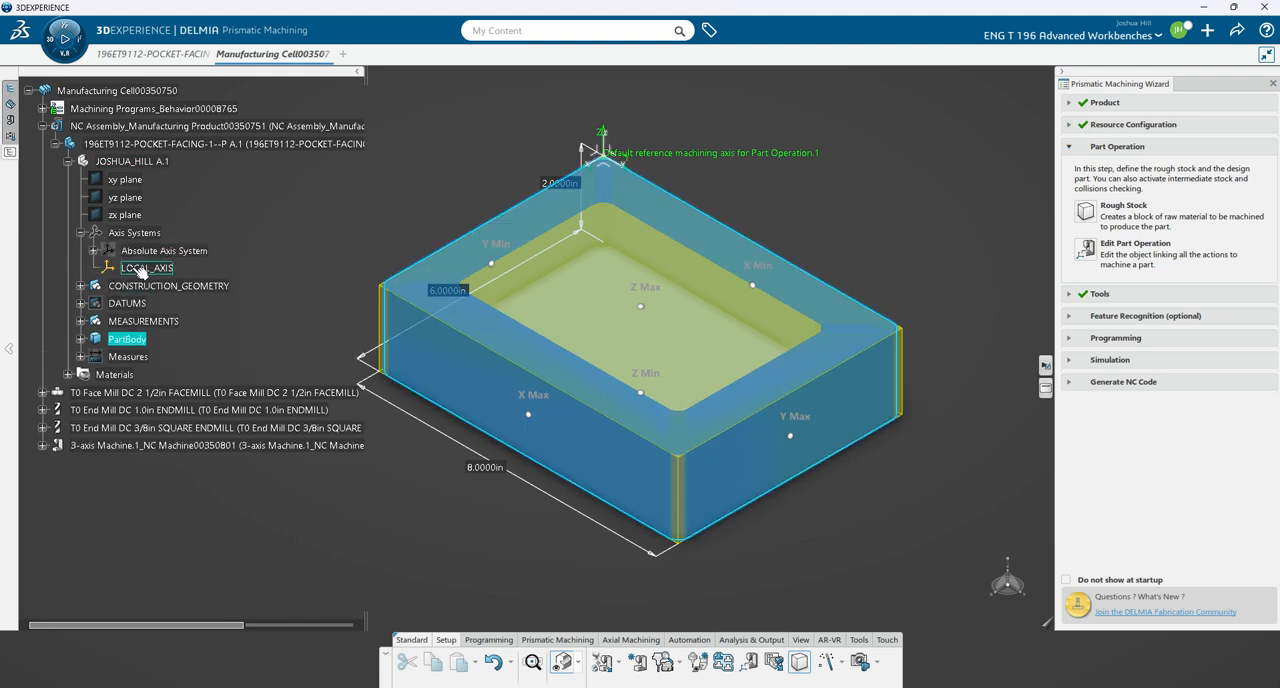
pyautogui.click(130, 268)
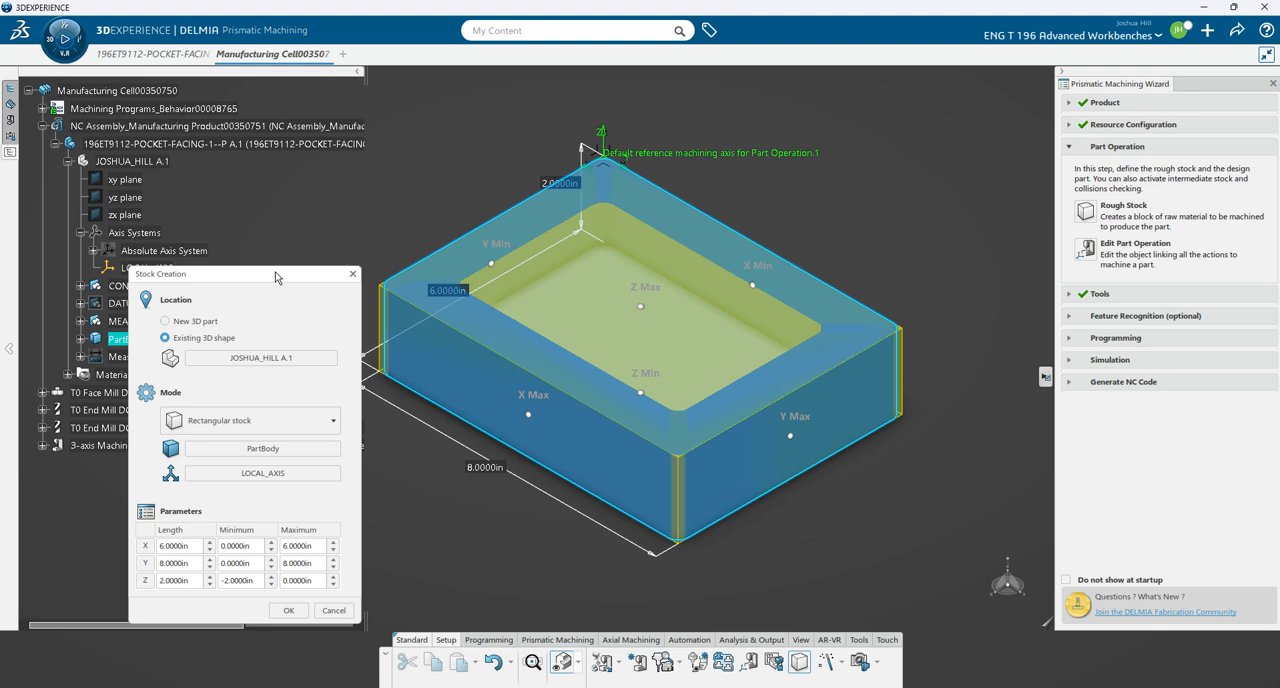
pyautogui.moveTo(276, 277); pyautogui.dragTo(233, 277)
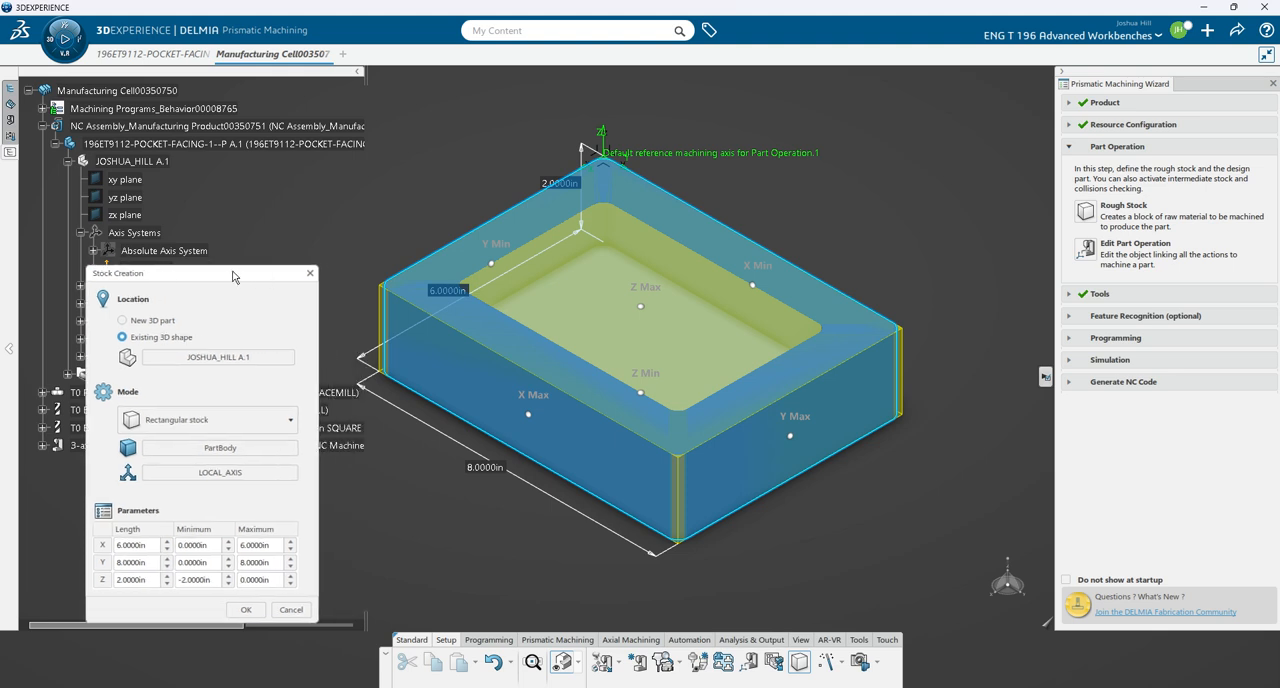
# - Set the rectangular stock's Y width to 8.5 in and its X width to 6.5 in
pyautogui.doubleClick(478, 467)
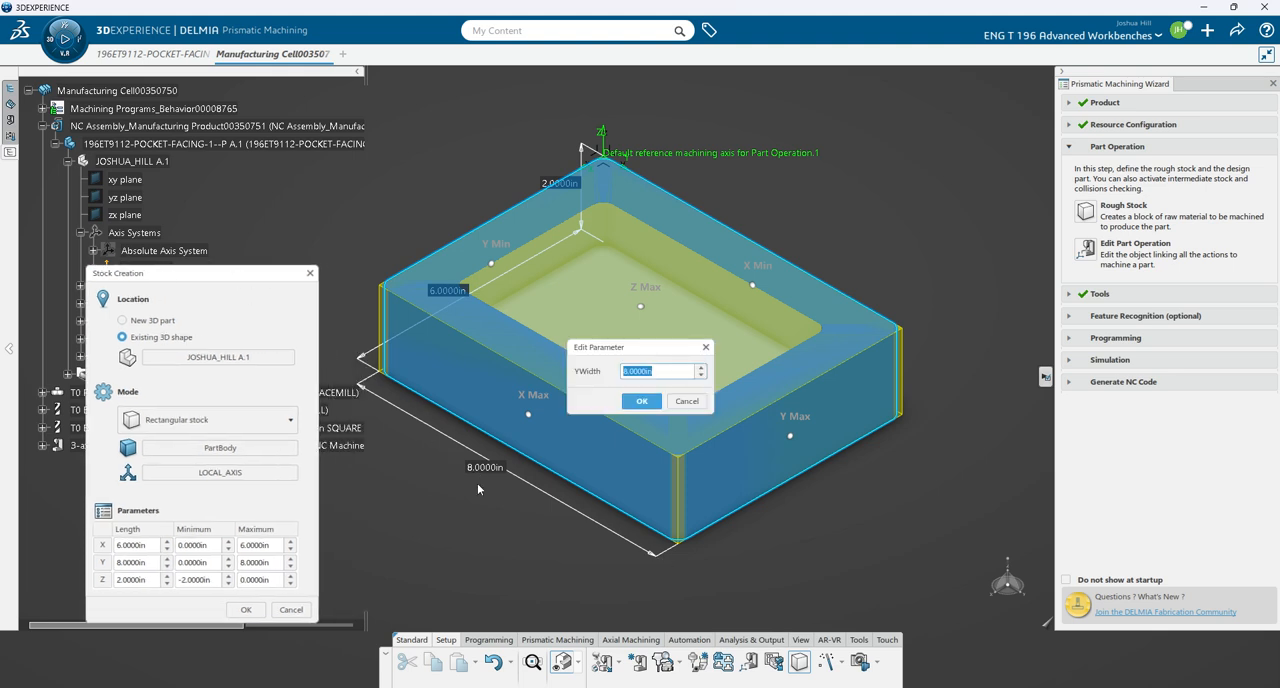
pyautogui.write('8.5')
pyautogui.press('Return')
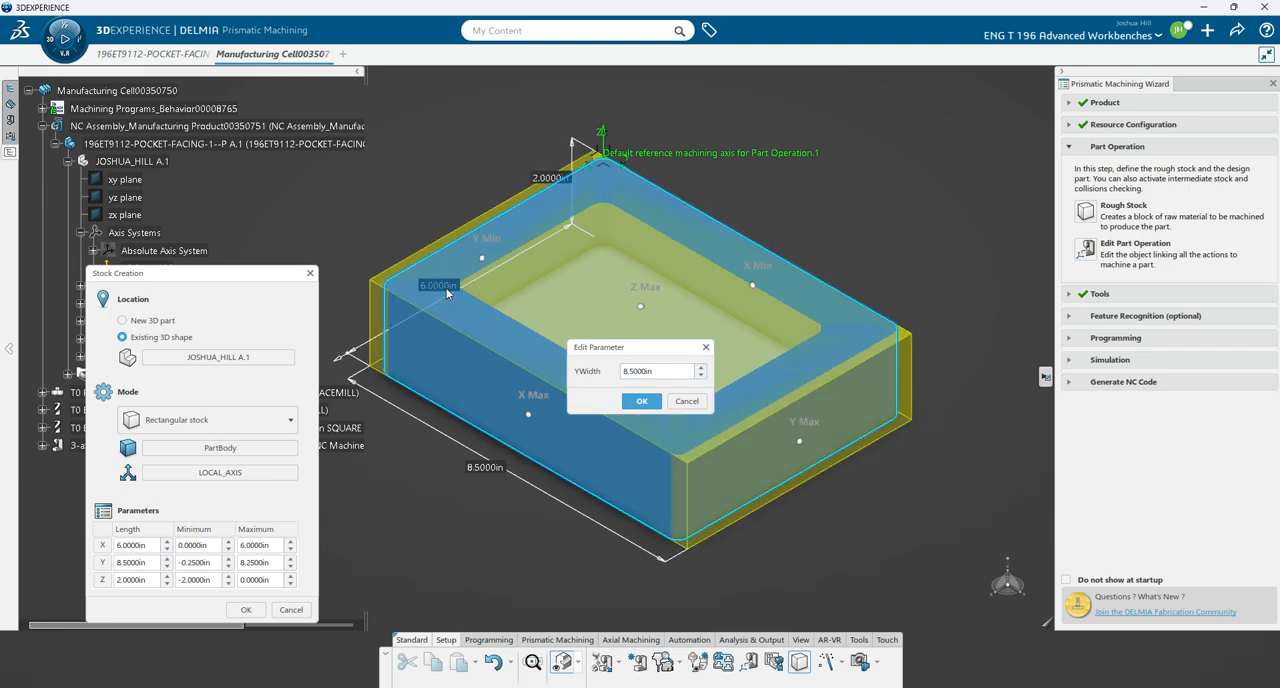
pyautogui.press('Return')
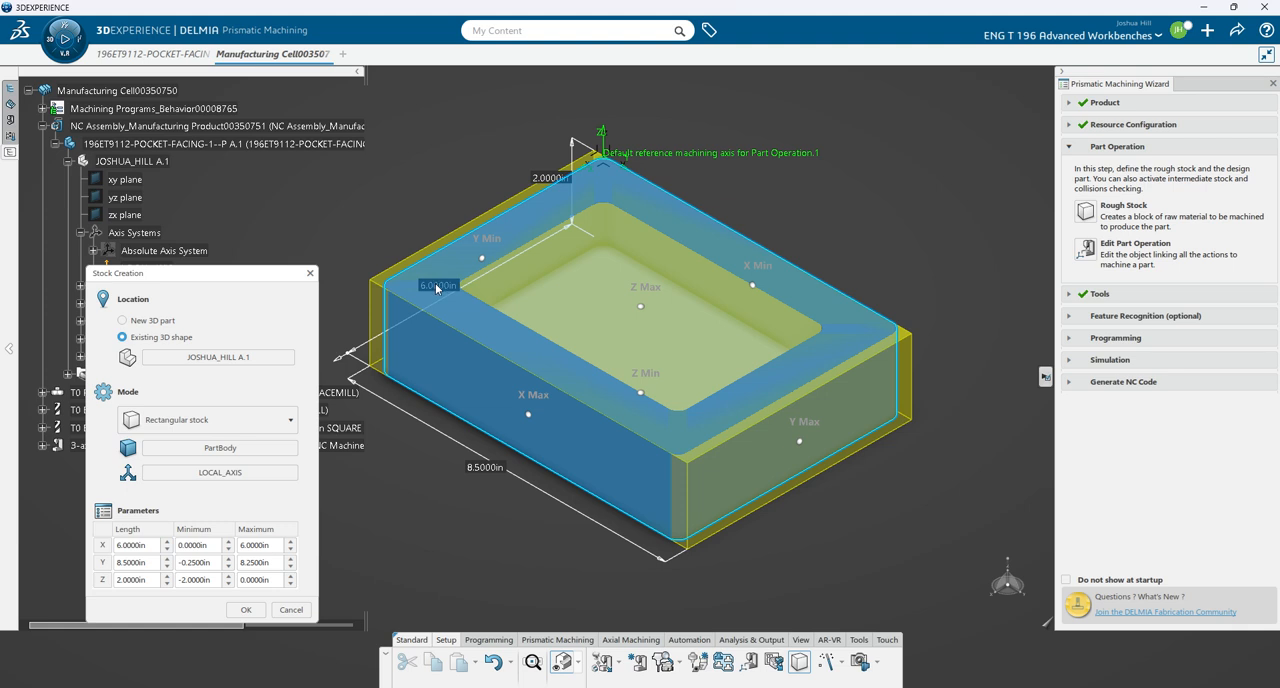
pyautogui.doubleClick(436, 286)
pyautogui.write('6')
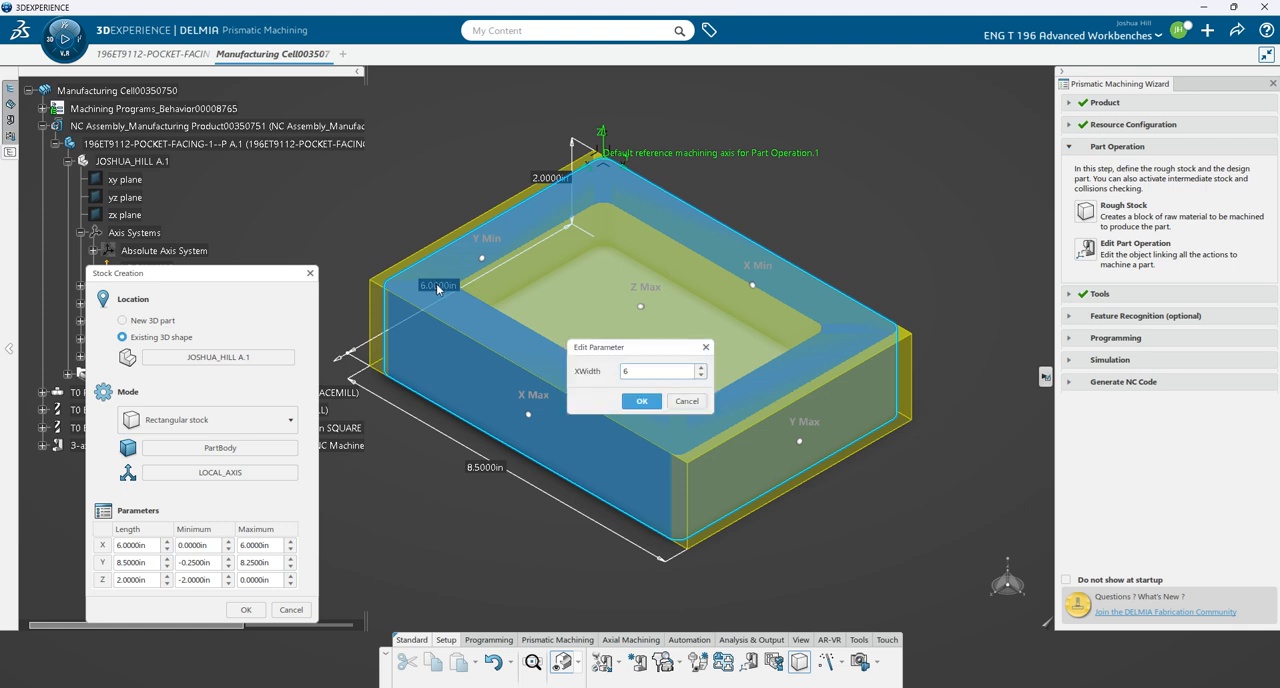
pyautogui.write('.5')
pyautogui.press('Return')
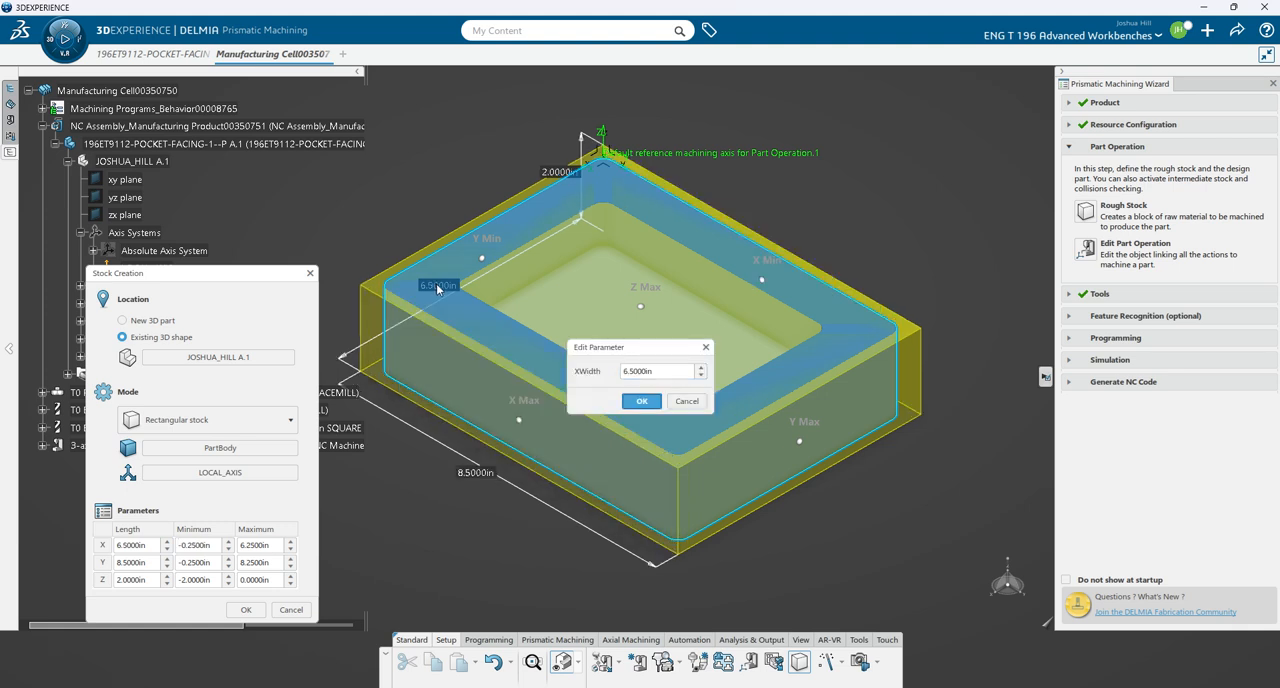
# - Set the stock's Z width to 2.5 in and create the rough stock
pyautogui.doubleClick(556, 172)
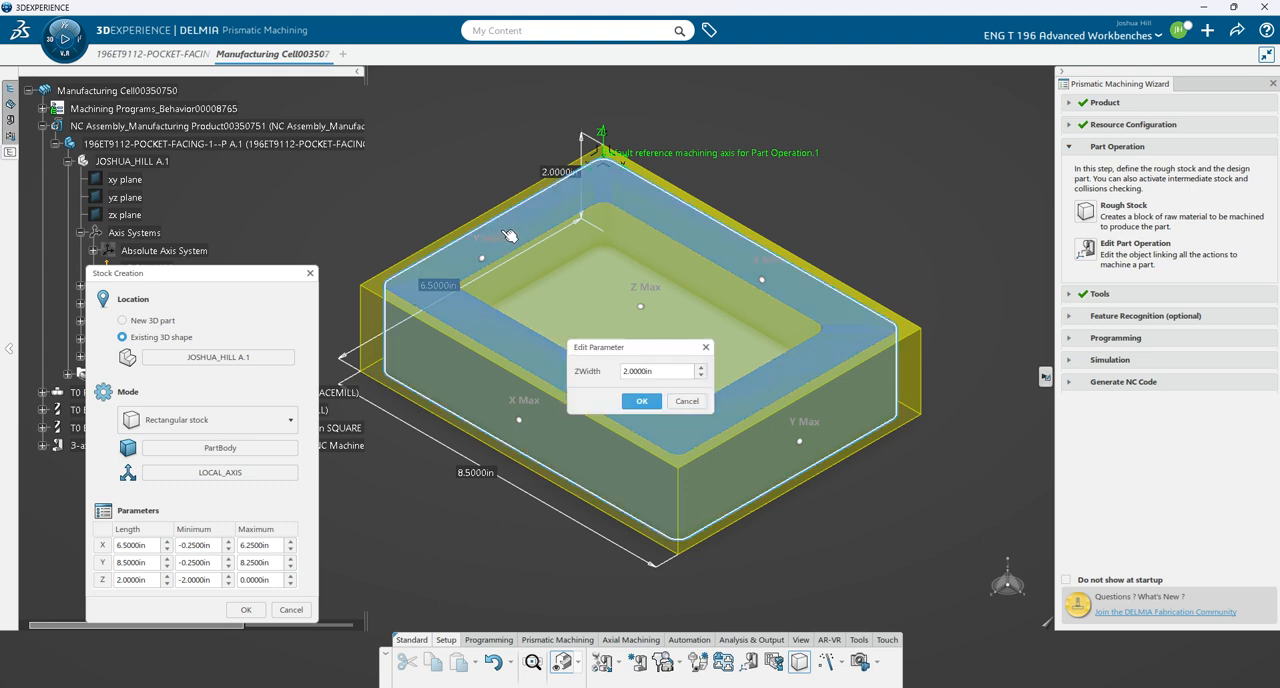
pyautogui.click(641, 402)
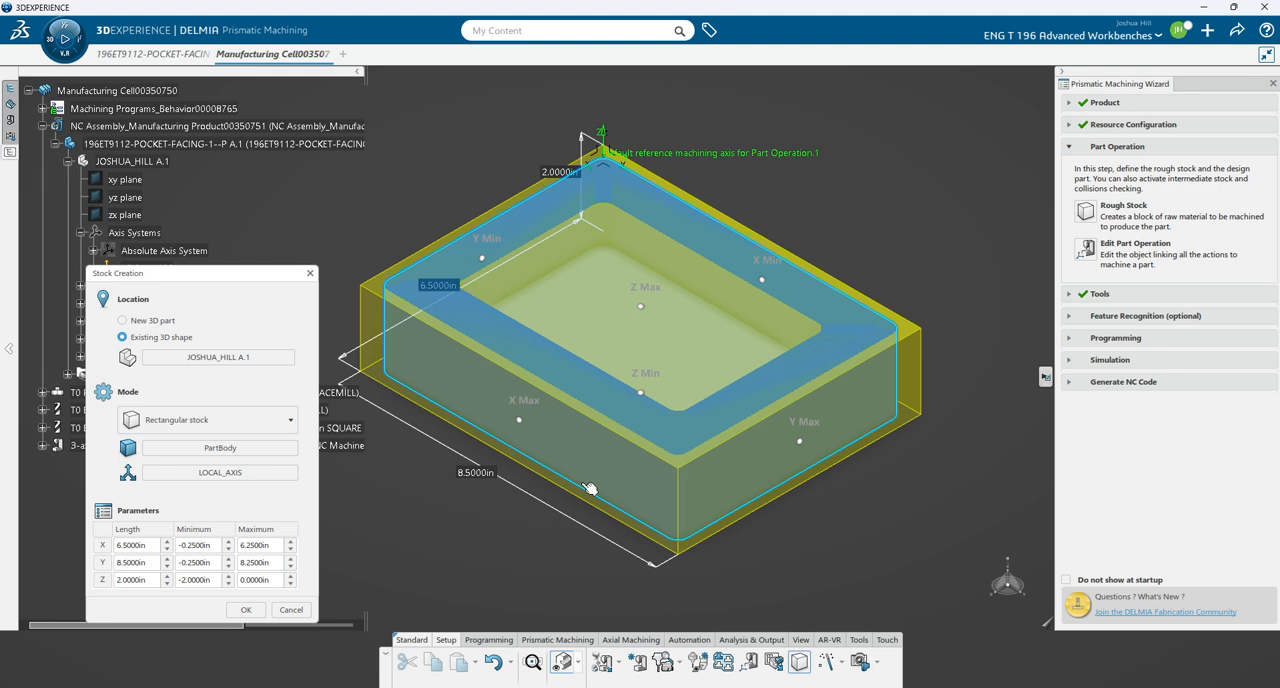
pyautogui.doubleClick(556, 175)
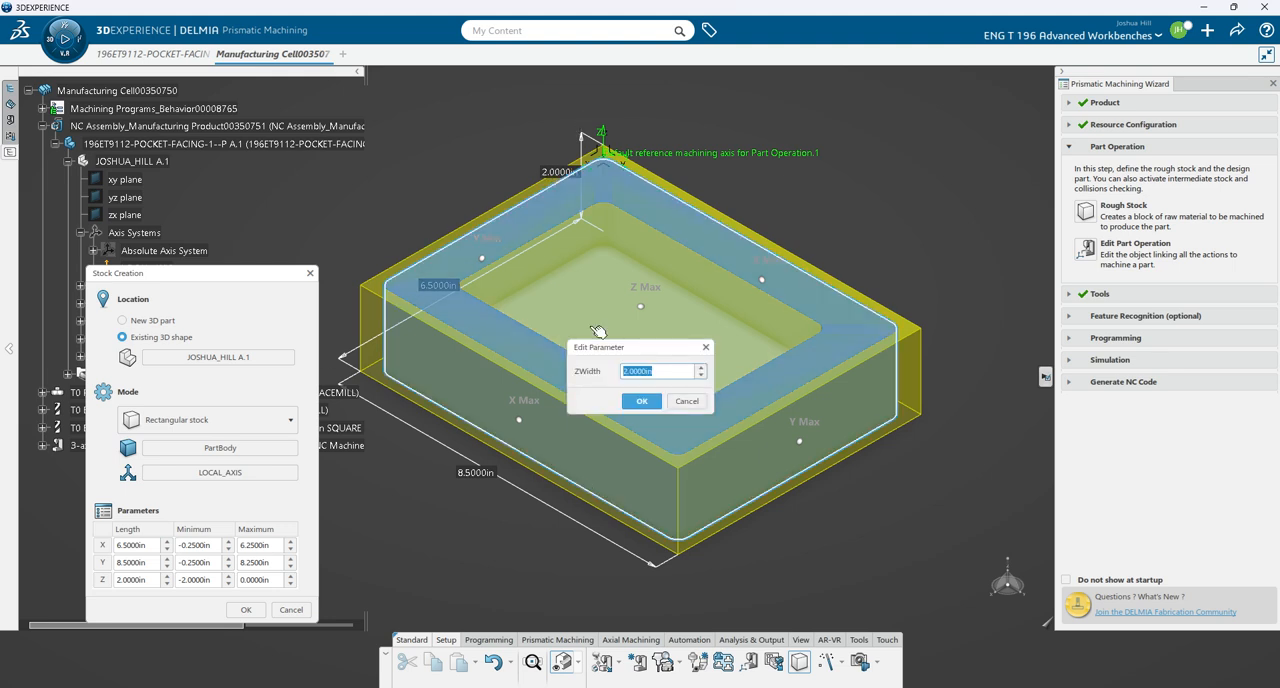
pyautogui.write('2.5')
pyautogui.press('Return')
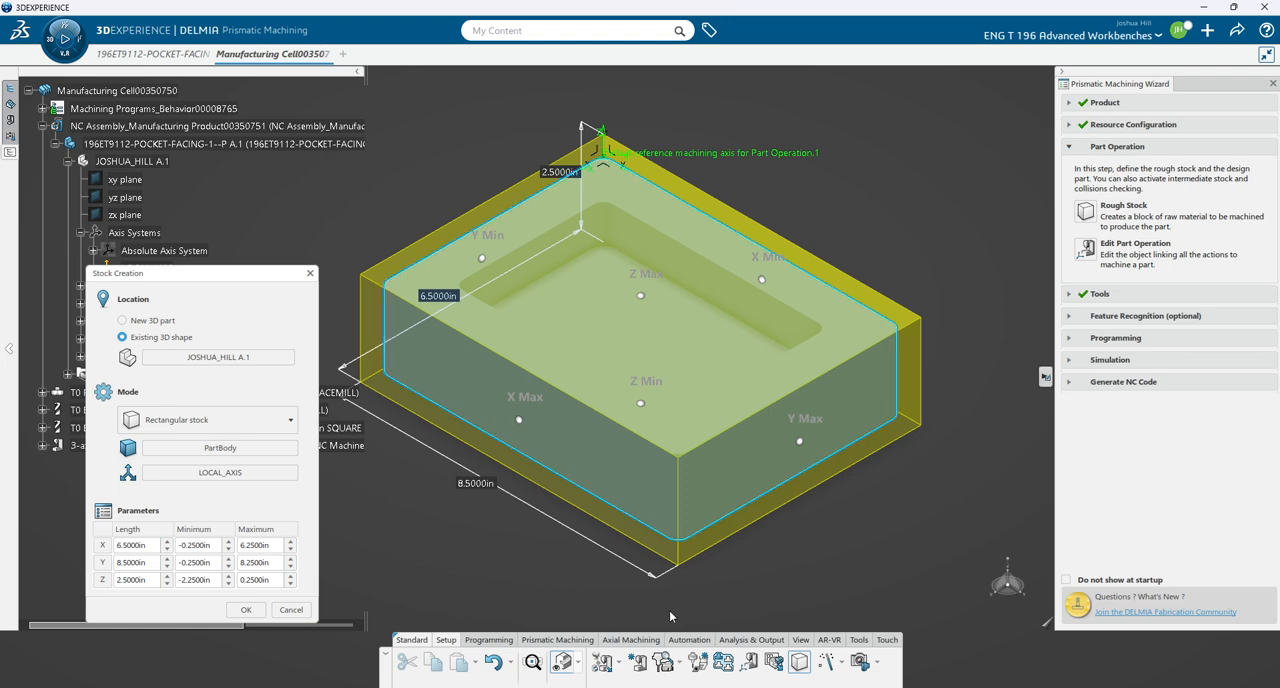
pyautogui.moveTo(672, 572); pyautogui.dragTo(595, 501, button='middle')
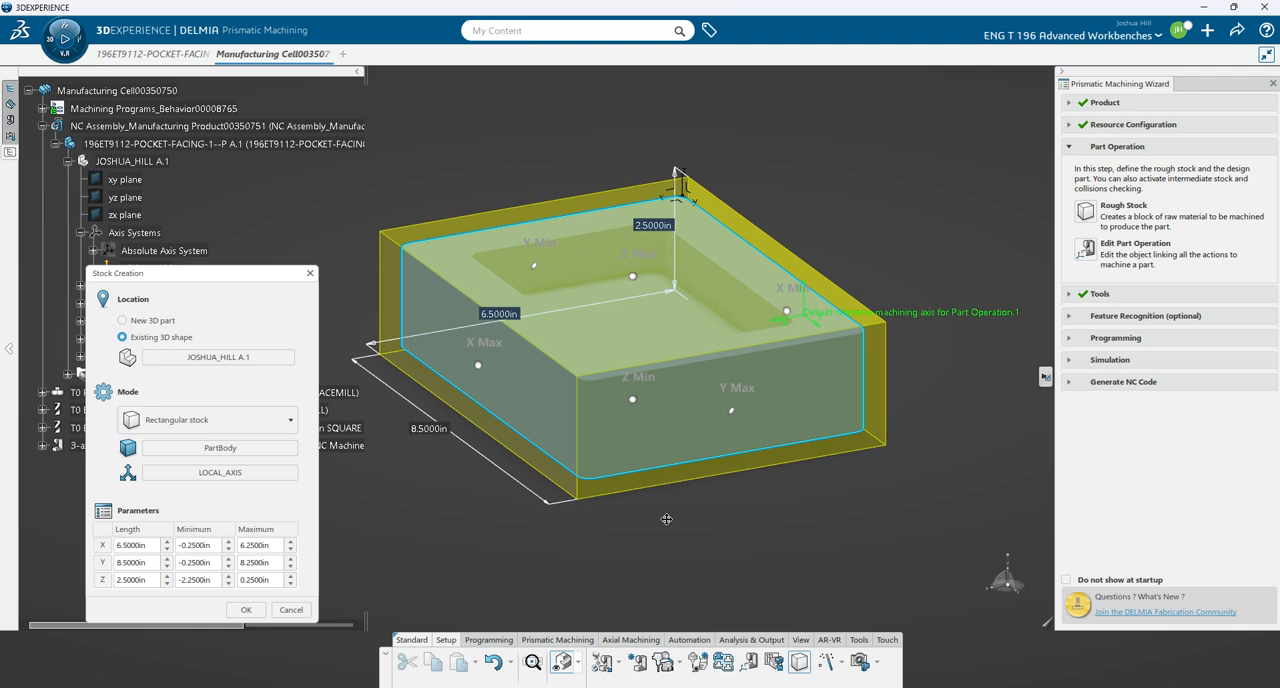
pyautogui.moveTo(668, 519); pyautogui.dragTo(708, 562, button='middle')
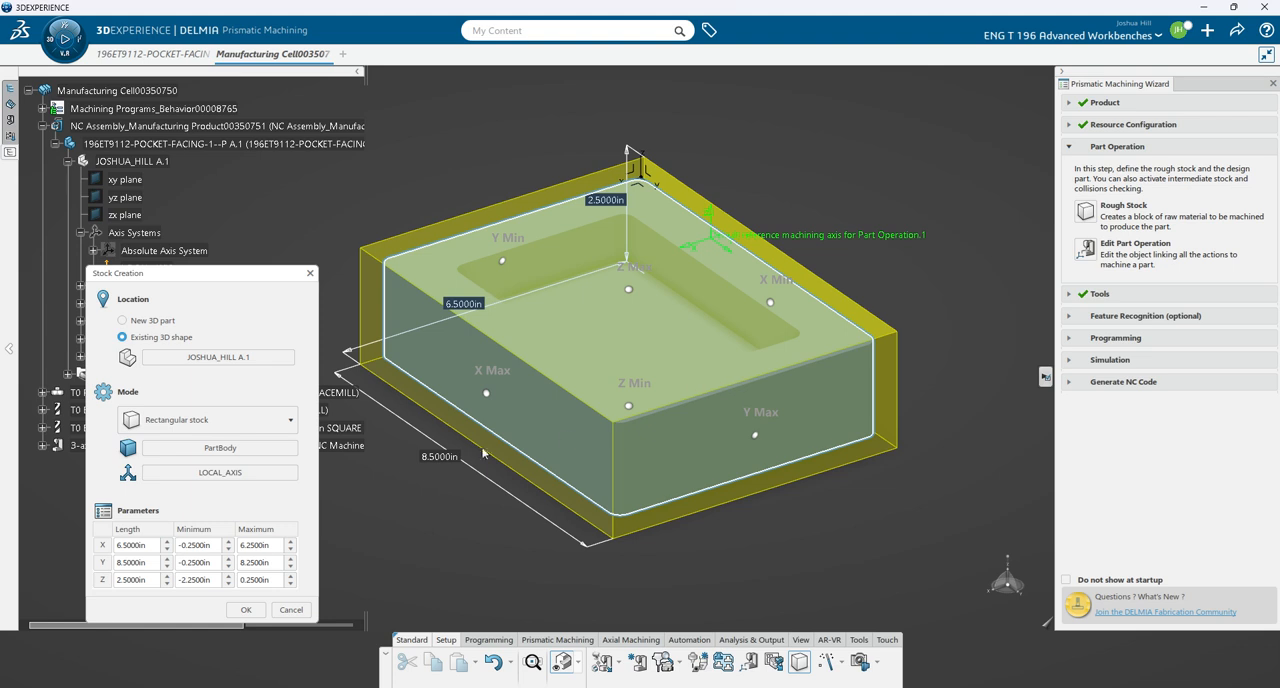
pyautogui.click(245, 610)
# - Edit the part operation's default reference machining axis, placing its origin on the rough stock's upper corner nearest LOCAL_AXIS
pyautogui.click(1086, 250)
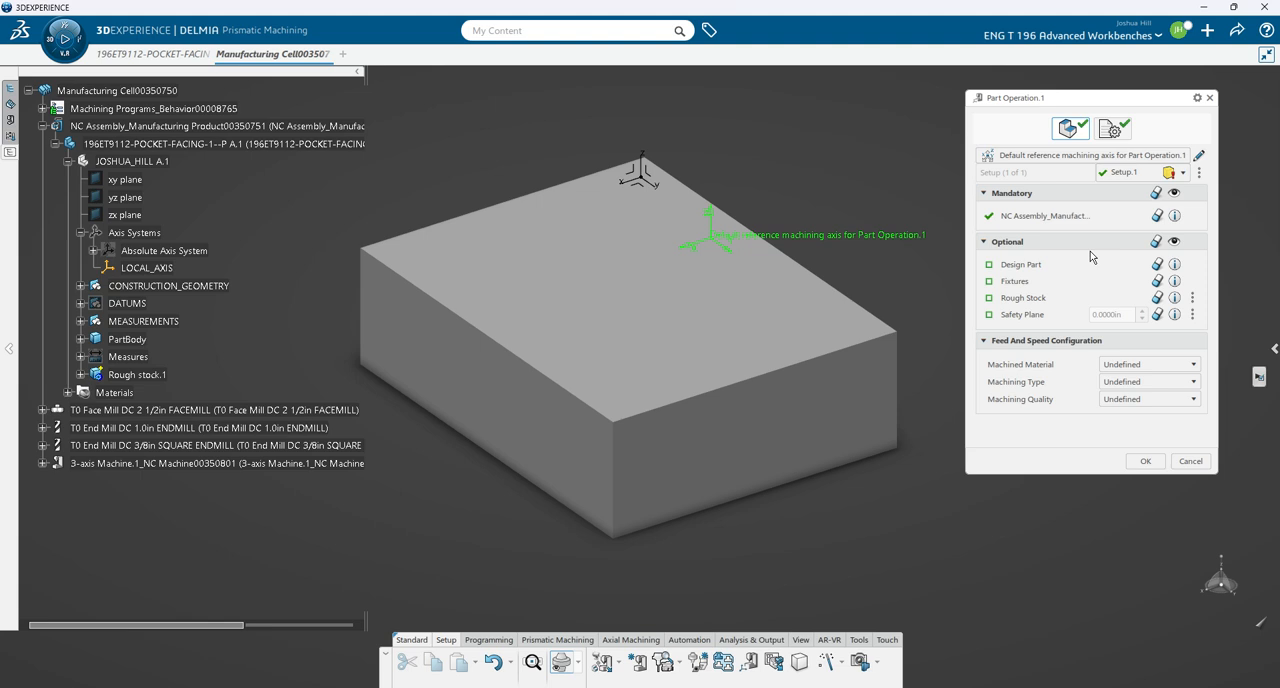
pyautogui.click(1199, 155)
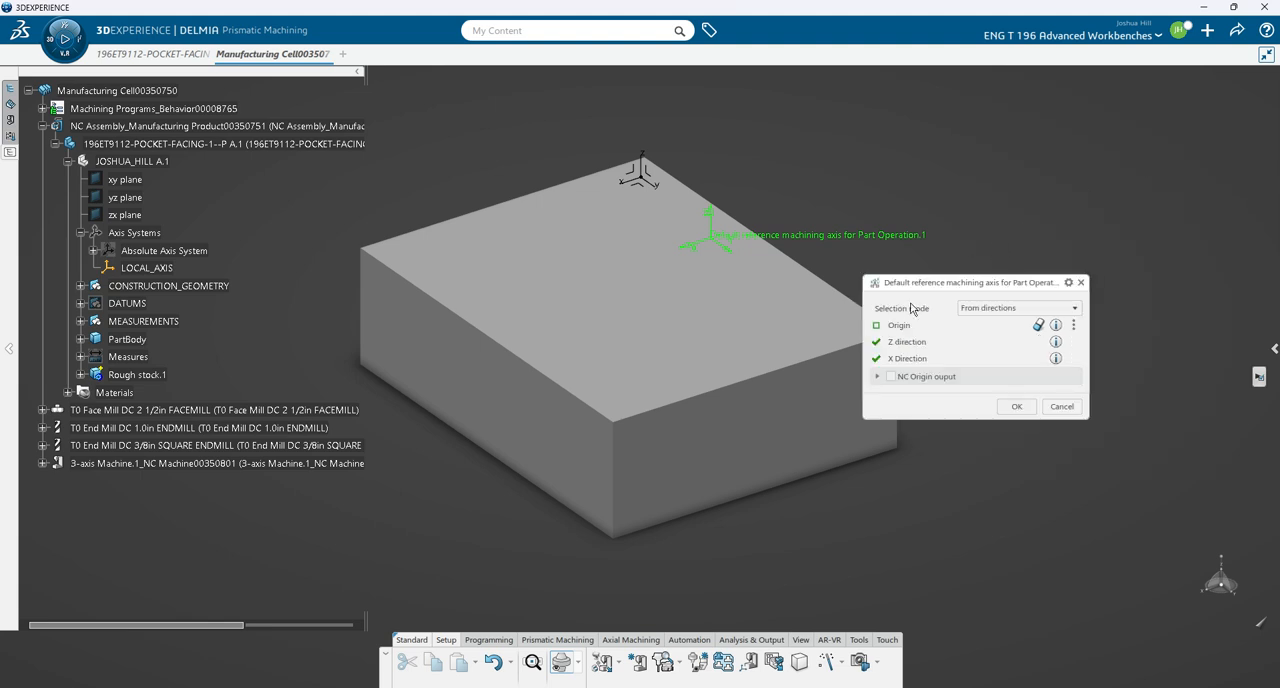
pyautogui.click(899, 325)
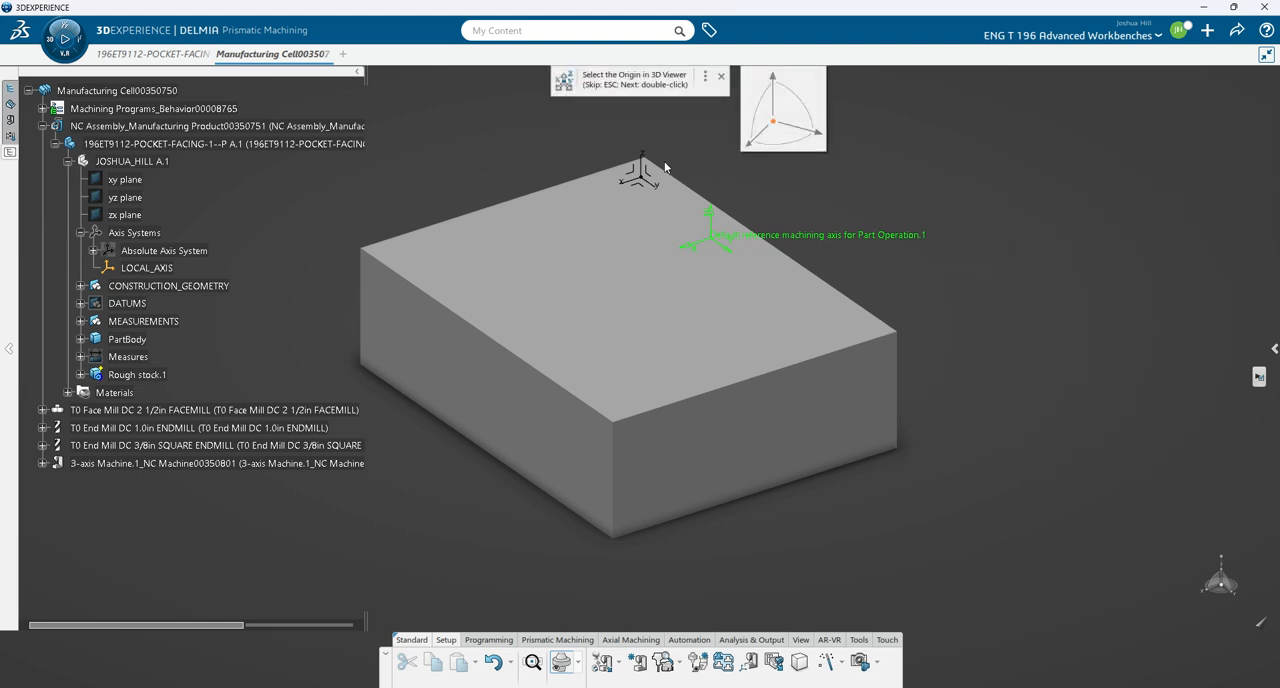
pyautogui.scroll(5, 612, 211)
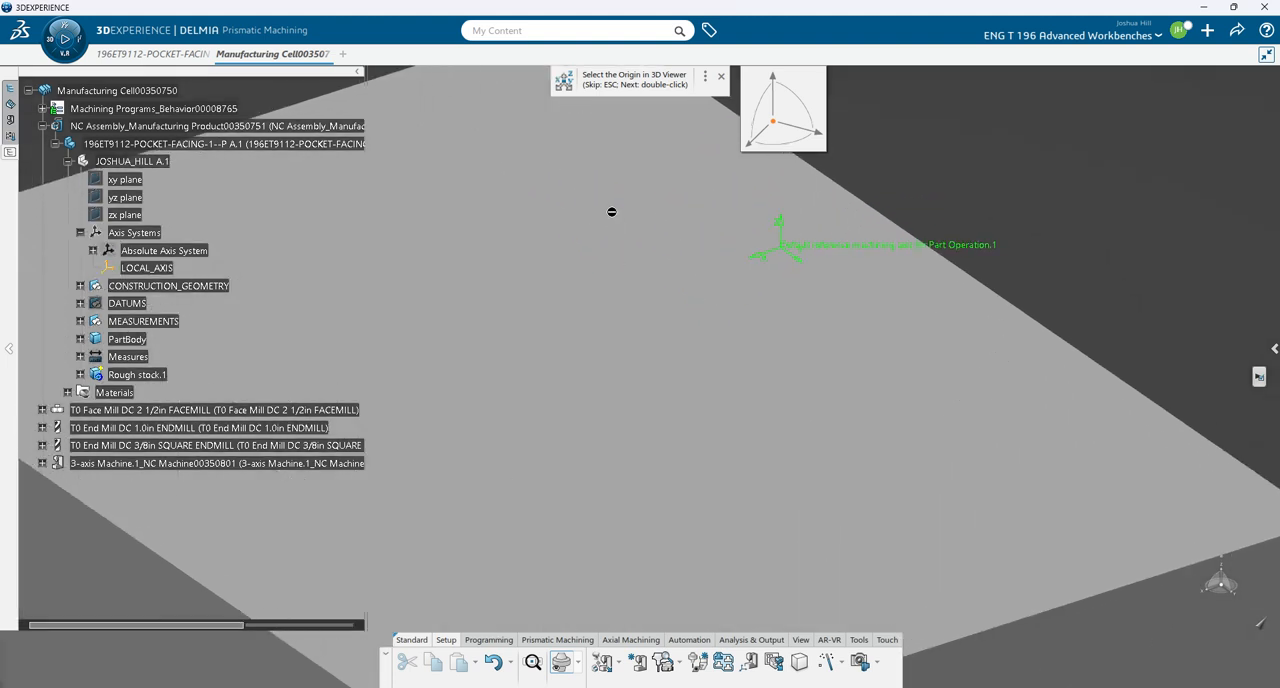
pyautogui.scroll(-5, 612, 211)
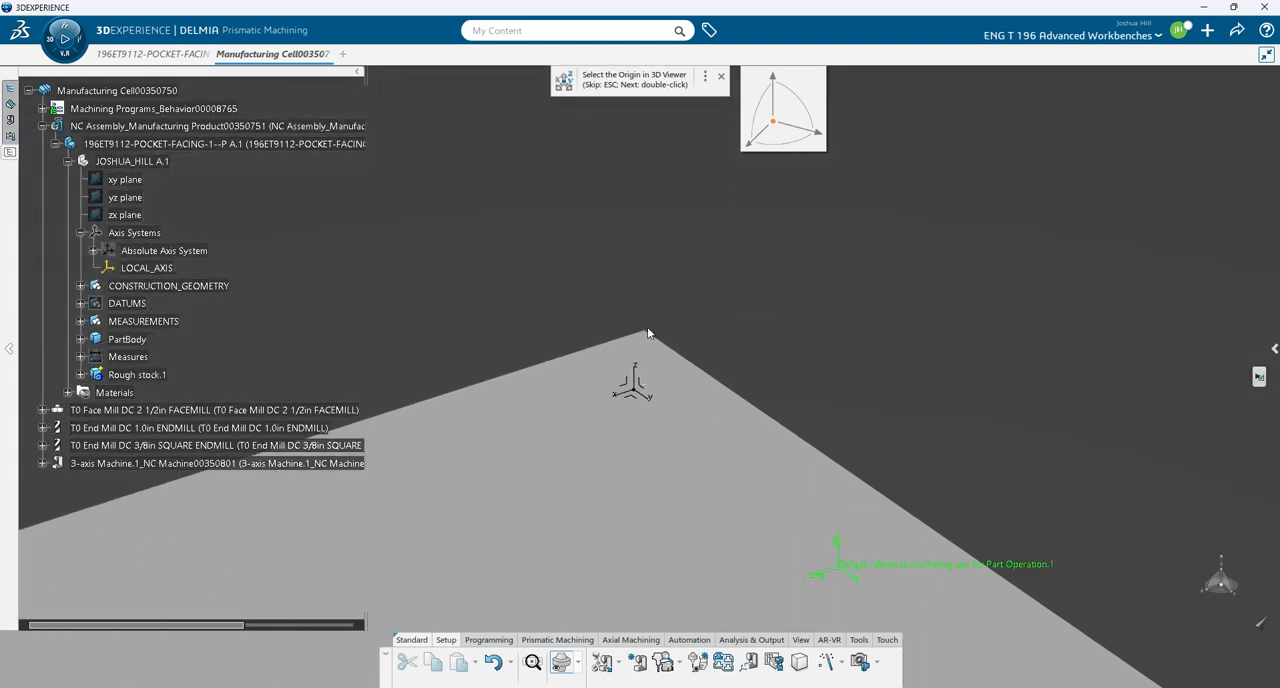
pyautogui.click(648, 334)
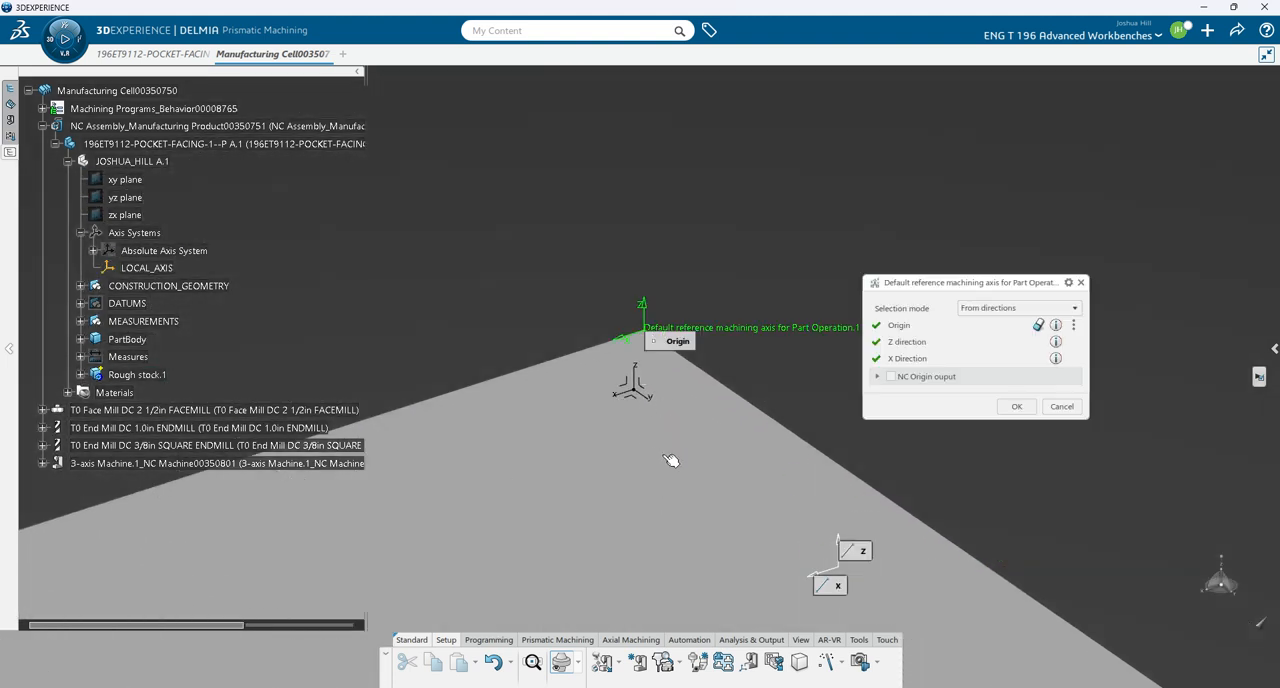
pyautogui.click(1015, 407)
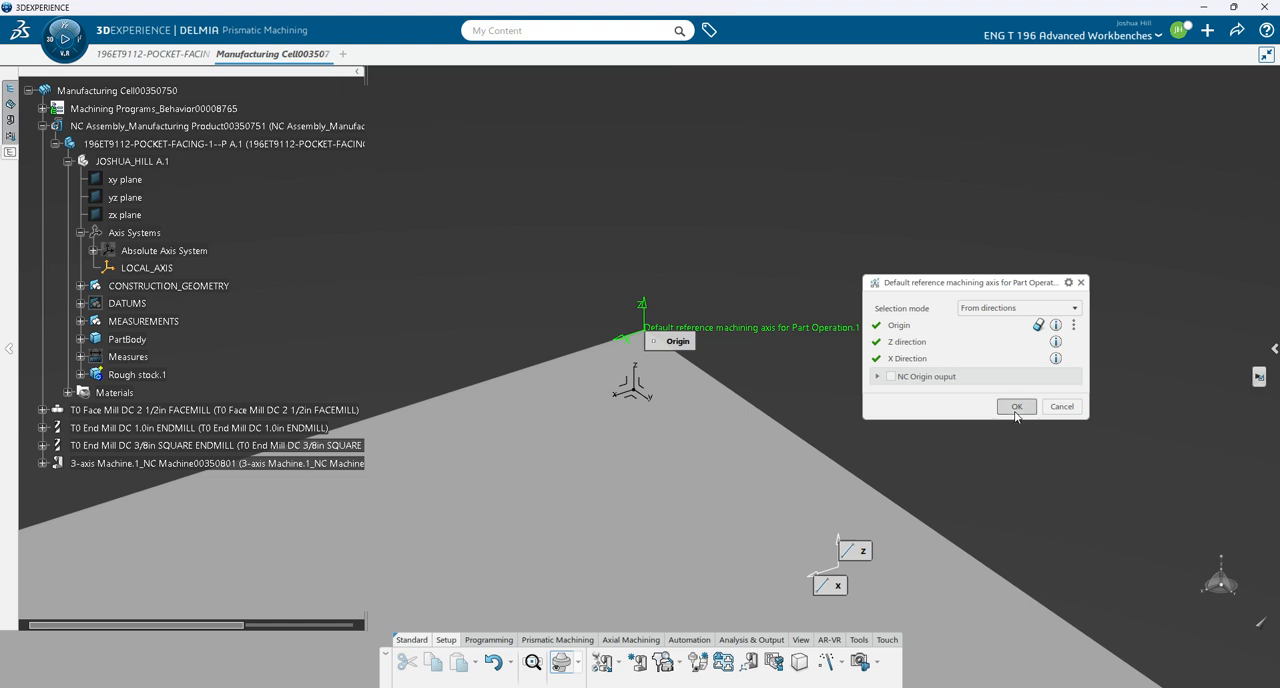
pyautogui.keyDown('ctrl'); pyautogui.moveTo(735, 478); pyautogui.dragTo(772, 419, button='middle'); pyautogui.keyUp('ctrl')
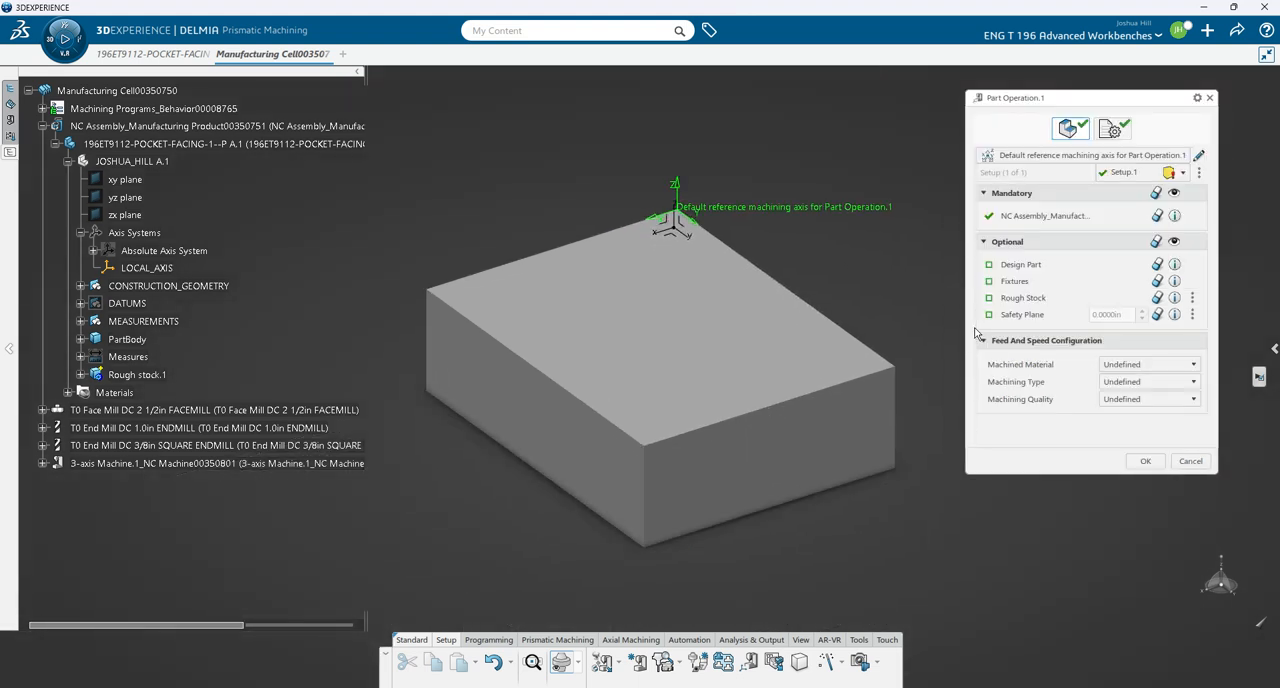
# - Assign PartBody as the part operation's design part and Rough stock.1 as its rough stock
pyautogui.click(1021, 264)
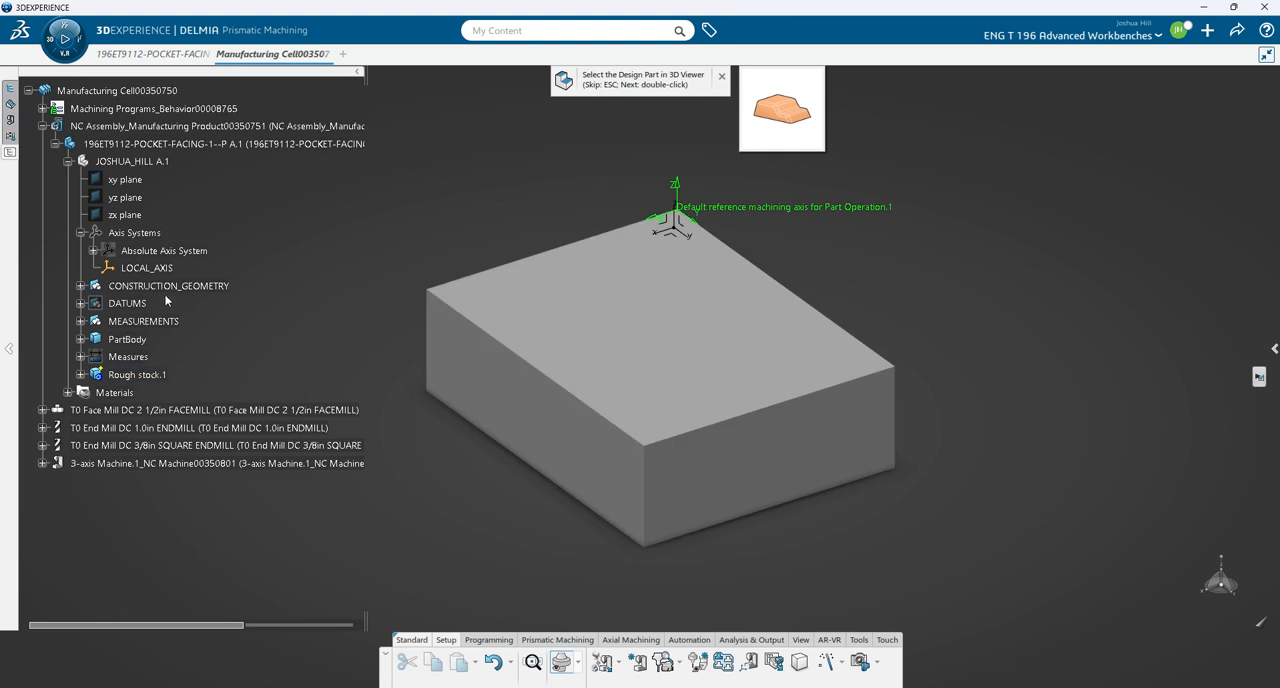
pyautogui.click(143, 341)
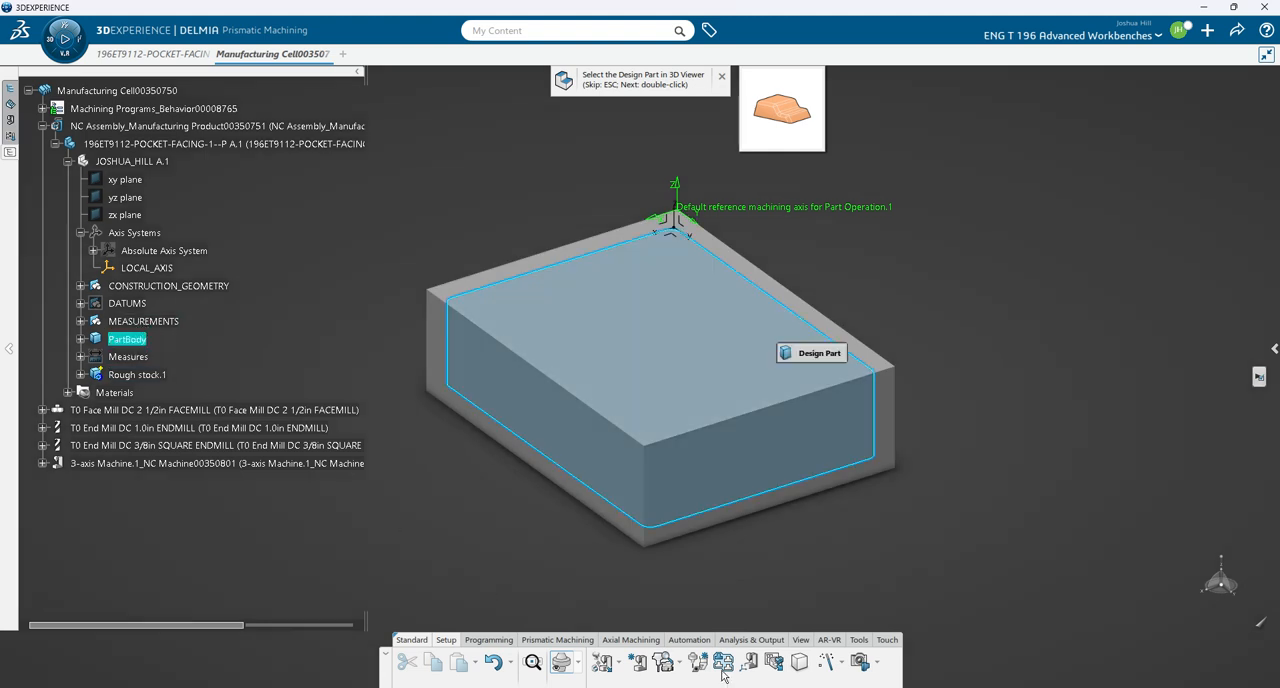
pyautogui.doubleClick(860, 578)
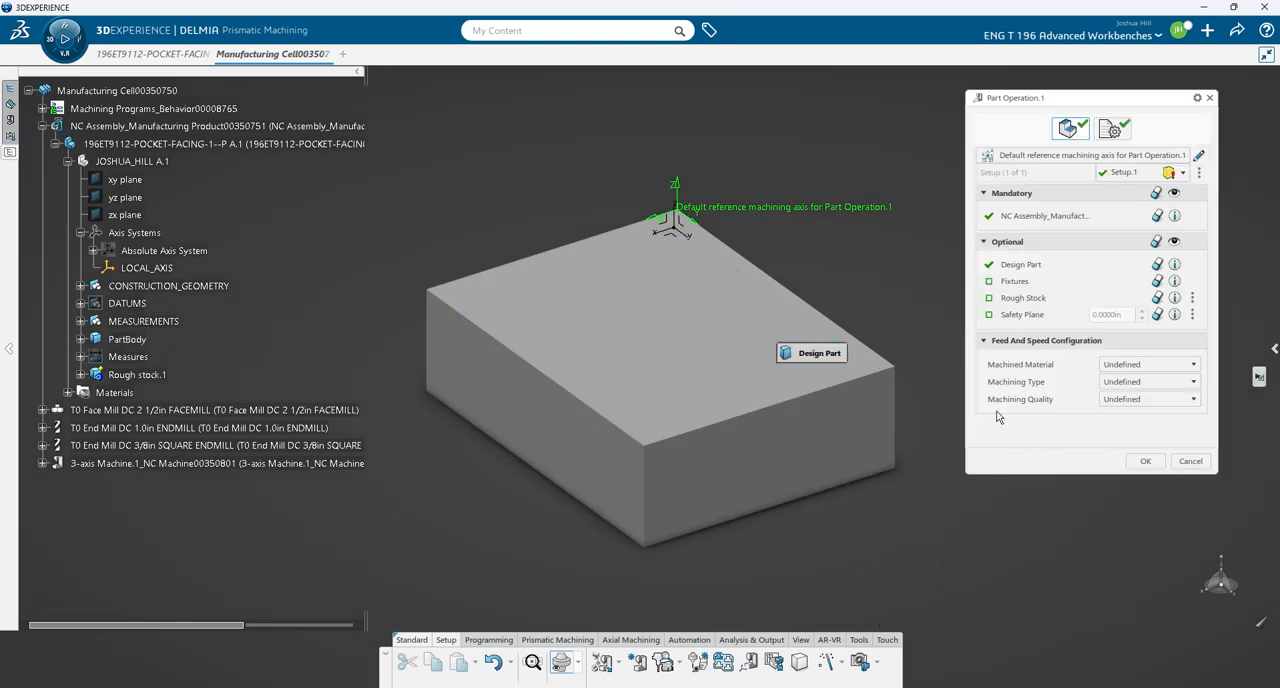
pyautogui.click(1021, 298)
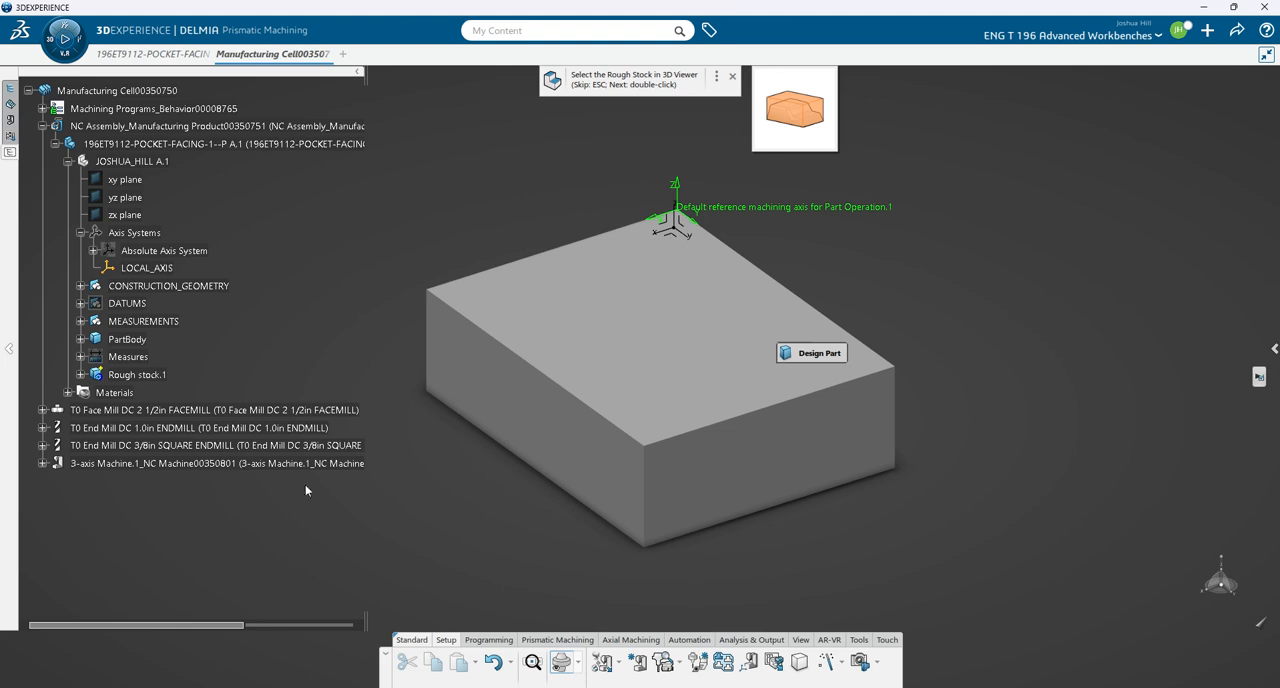
pyautogui.click(138, 374)
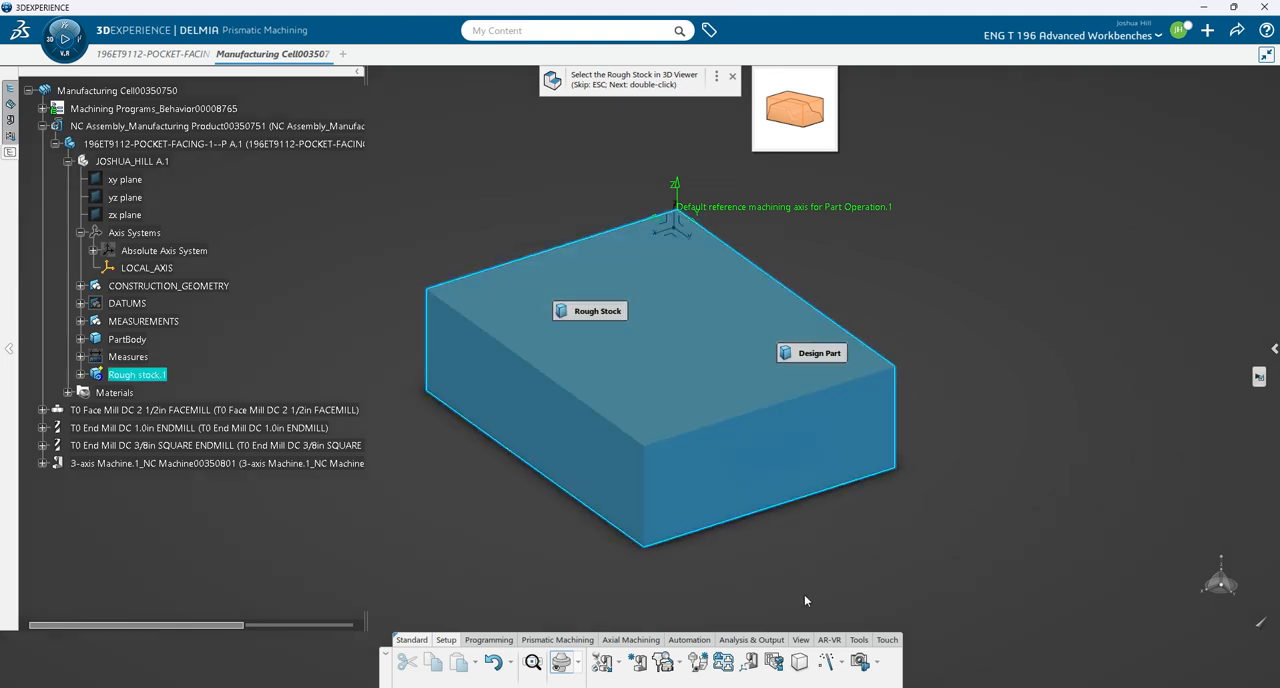
pyautogui.doubleClick(835, 578)
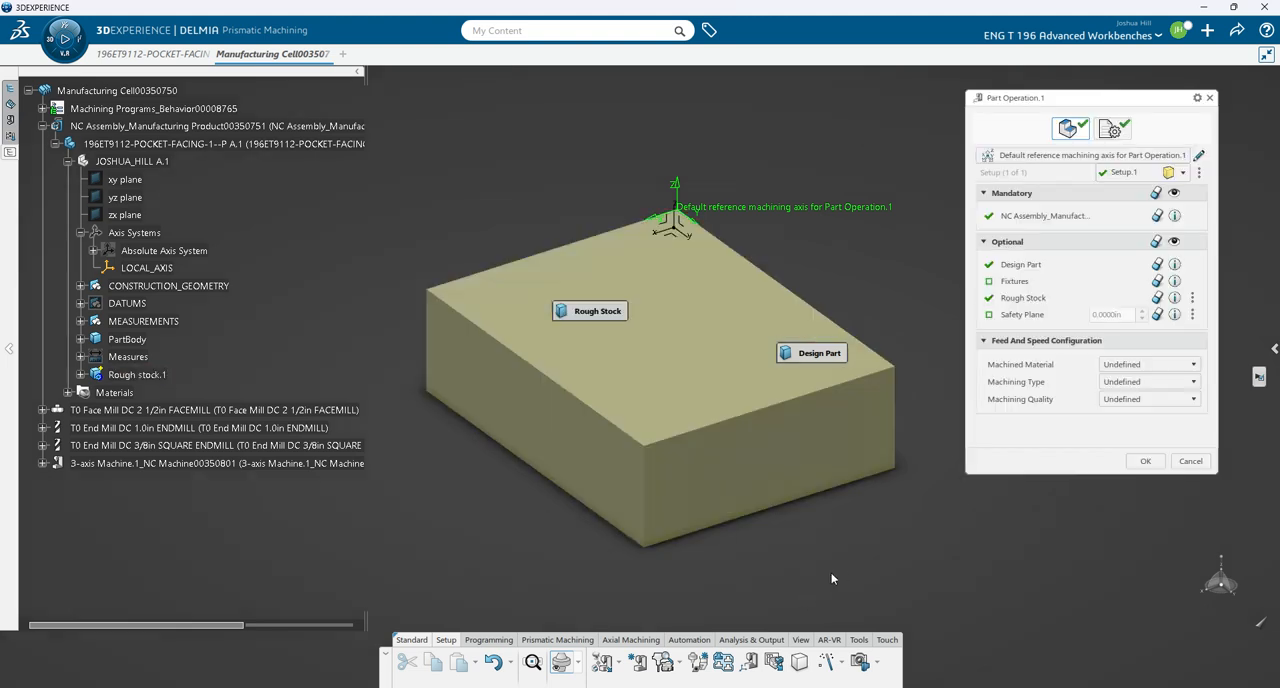
# - Use the SAFTEY_PLANE datum as the safety plane with a -1.0 in offset and accept the part operation
pyautogui.click(1038, 322)
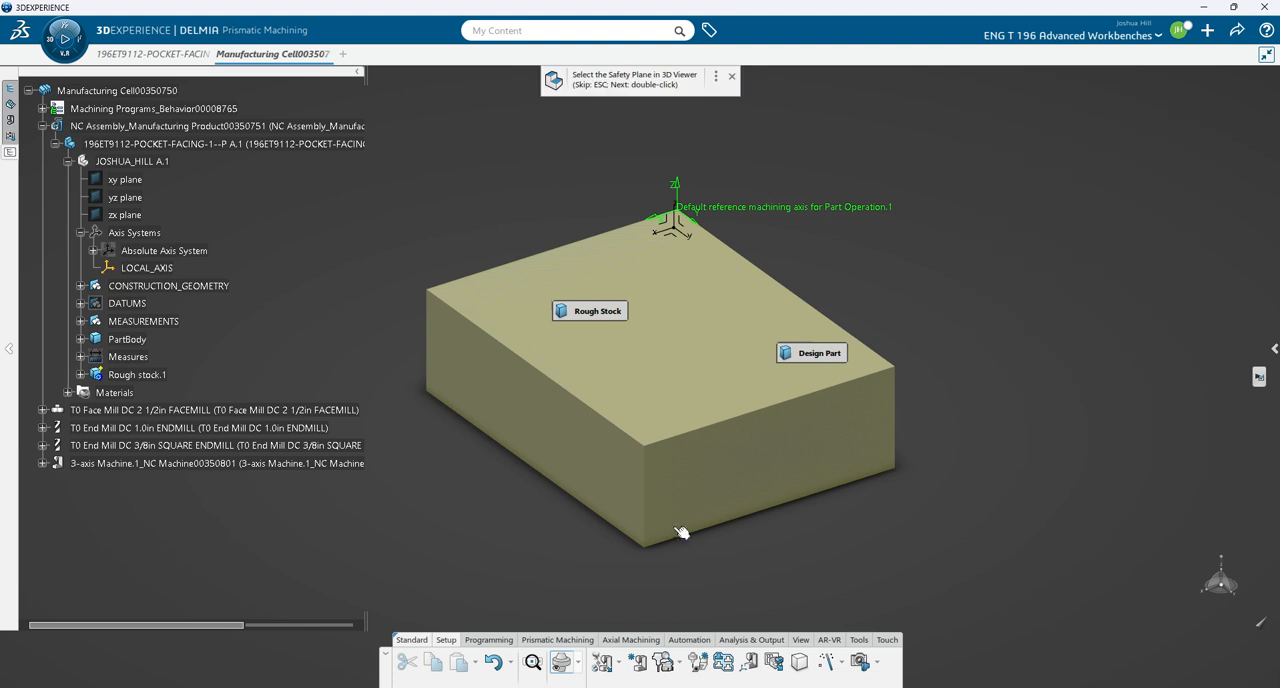
pyautogui.click(81, 303)
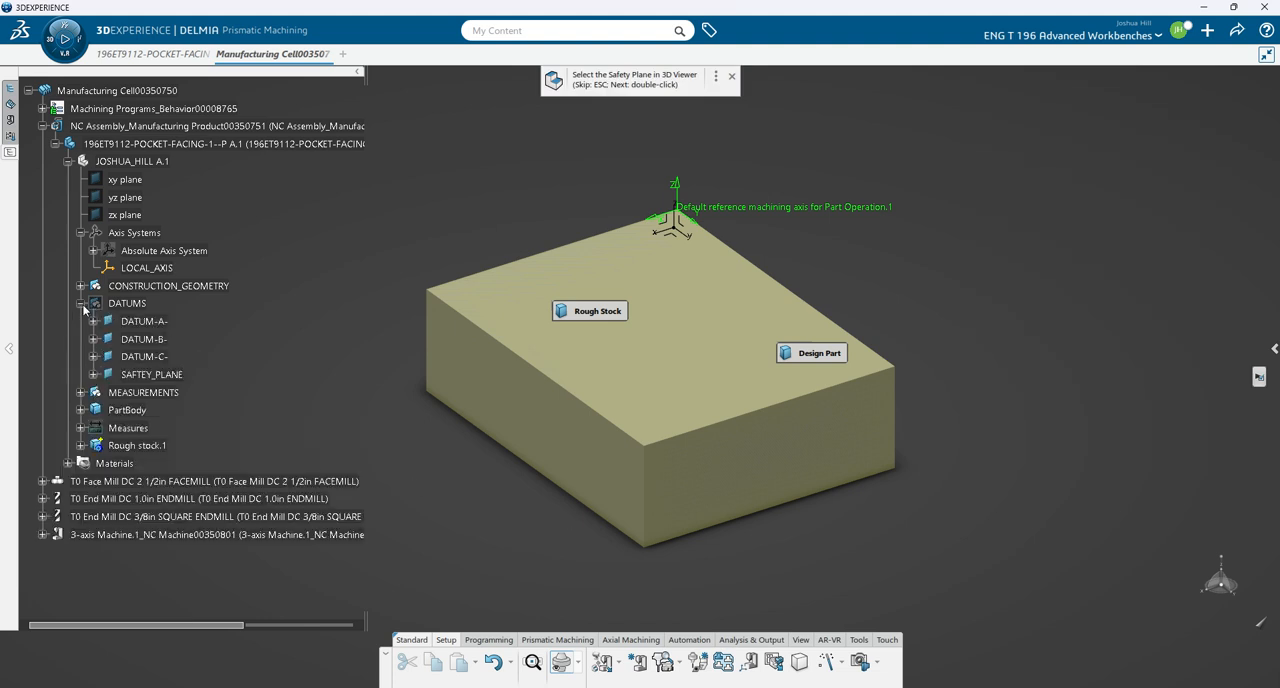
pyautogui.click(148, 375)
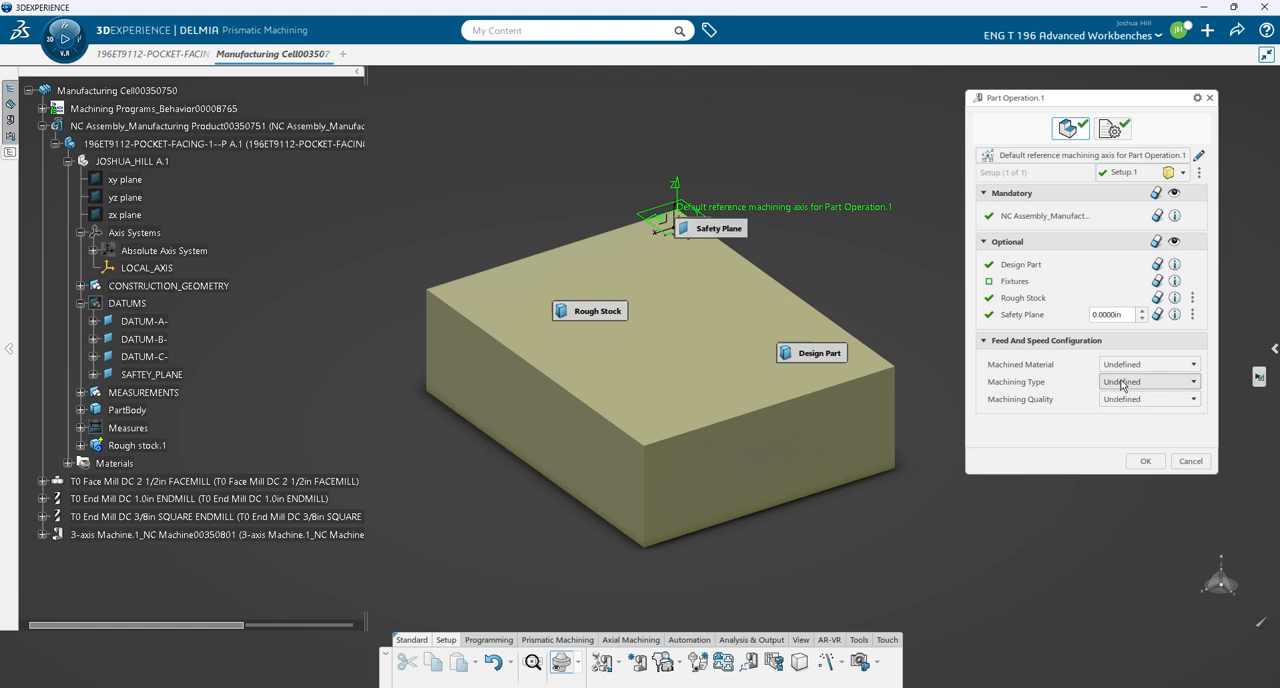
pyautogui.click(1142, 318)
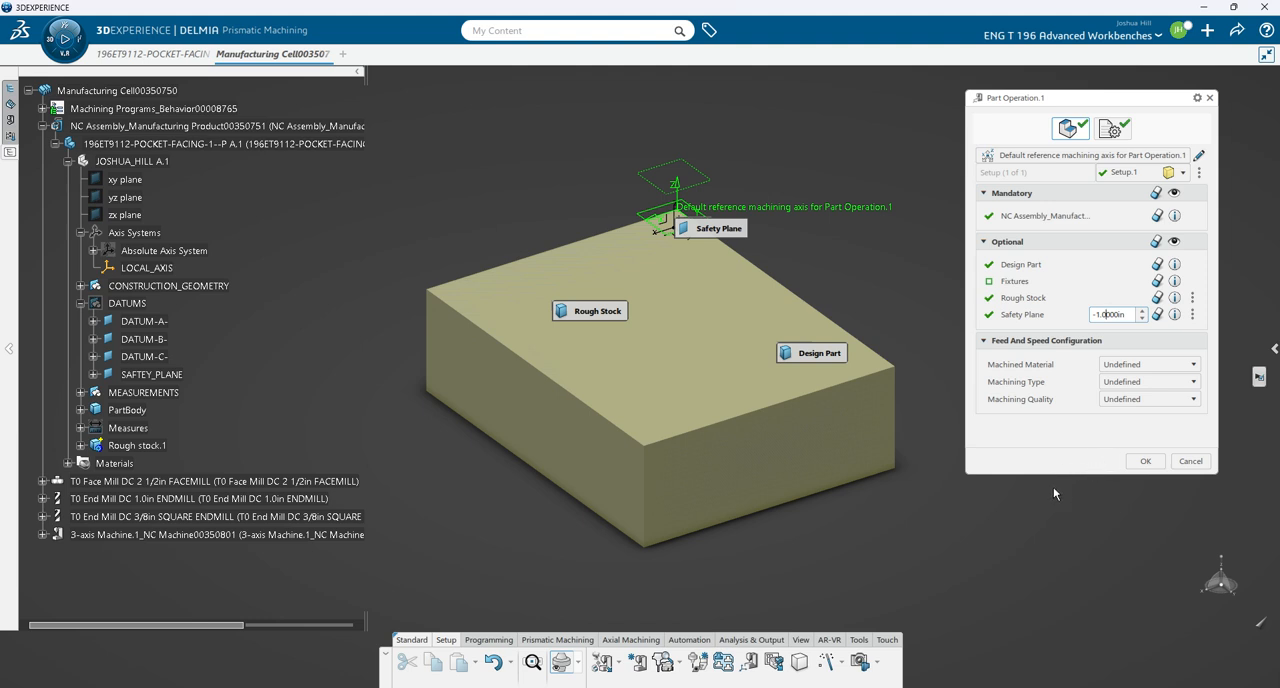
pyautogui.click(1143, 462)
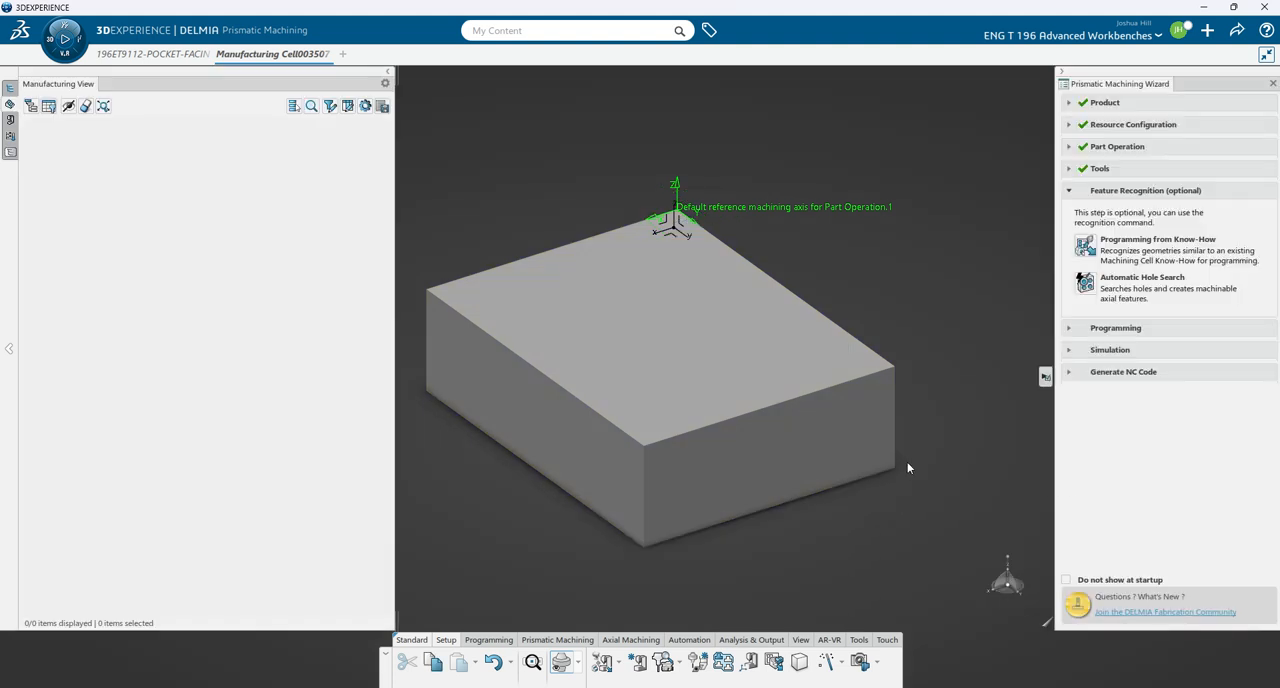
# - Create a Facing operation using the T0 Face Mill DC 2 1/2in FACEMILL, without continuing to search for a tool assembly
pyautogui.click(1105, 329)
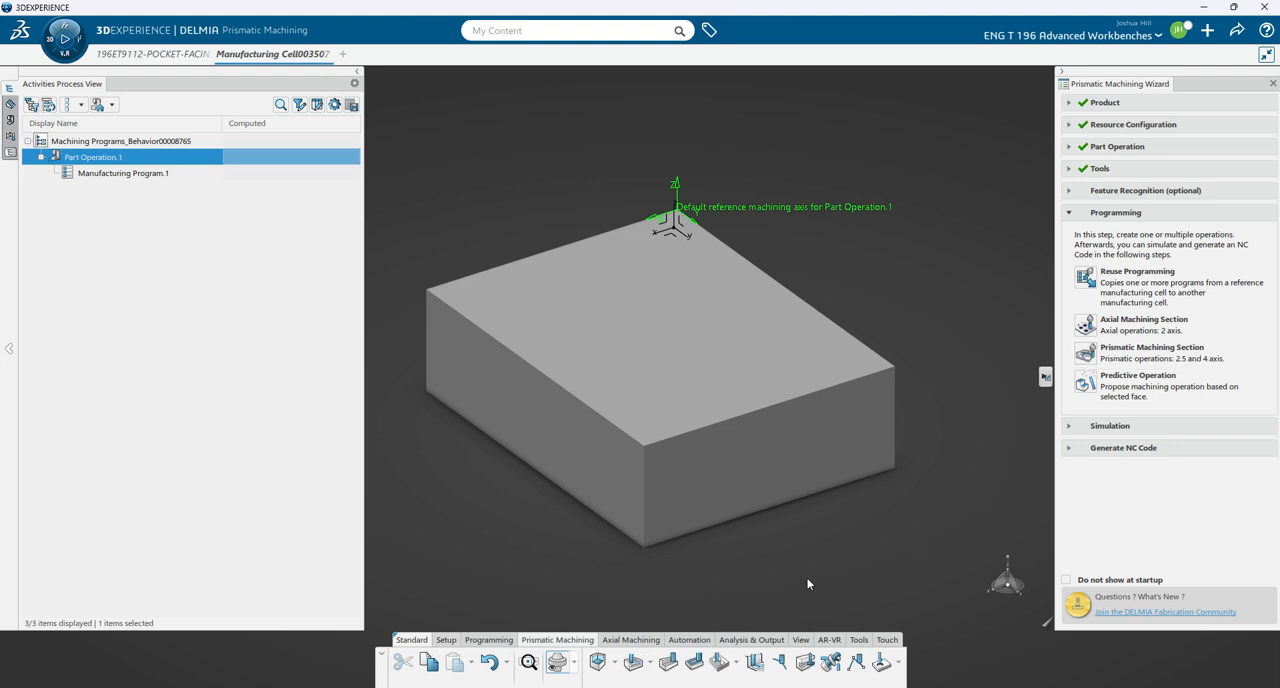
pyautogui.click(694, 664)
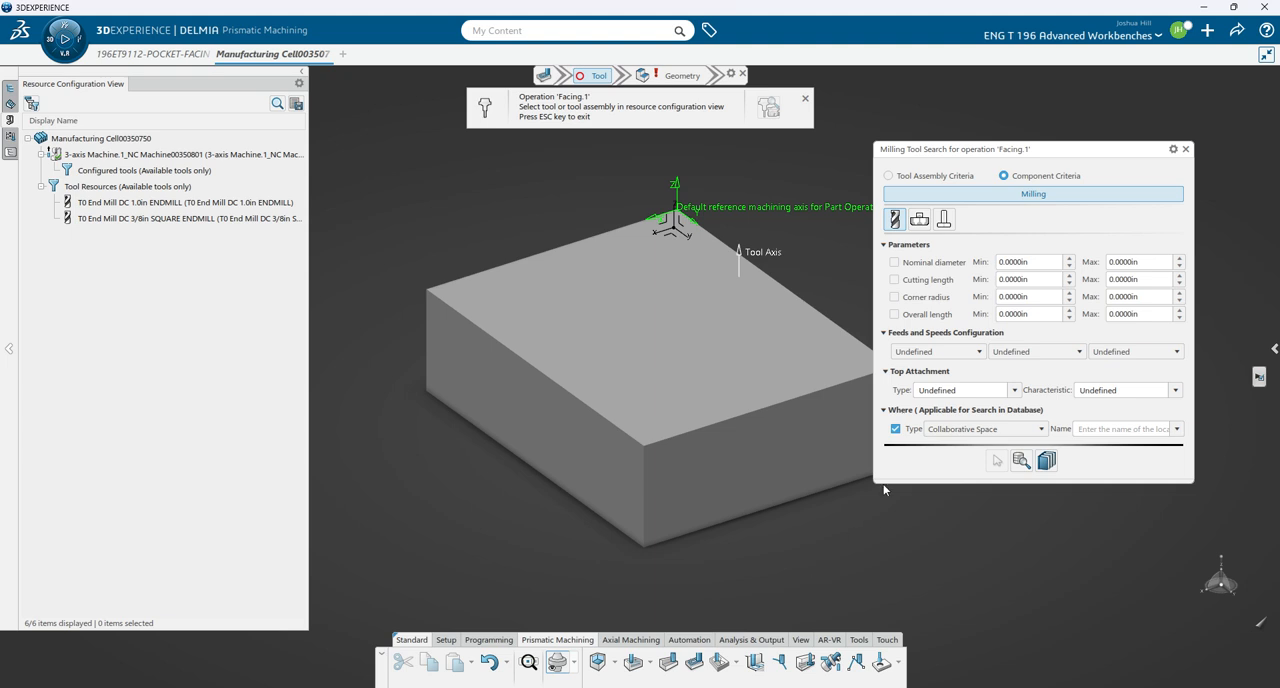
pyautogui.click(9, 146)
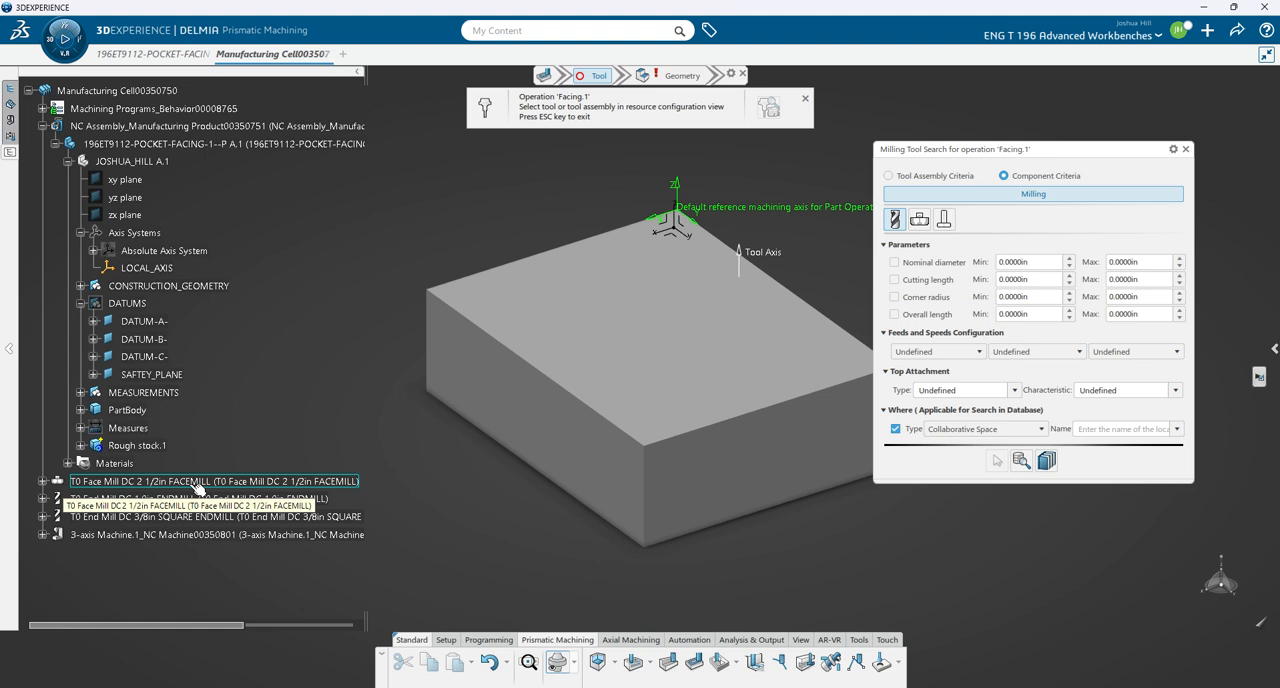
pyautogui.click(197, 483)
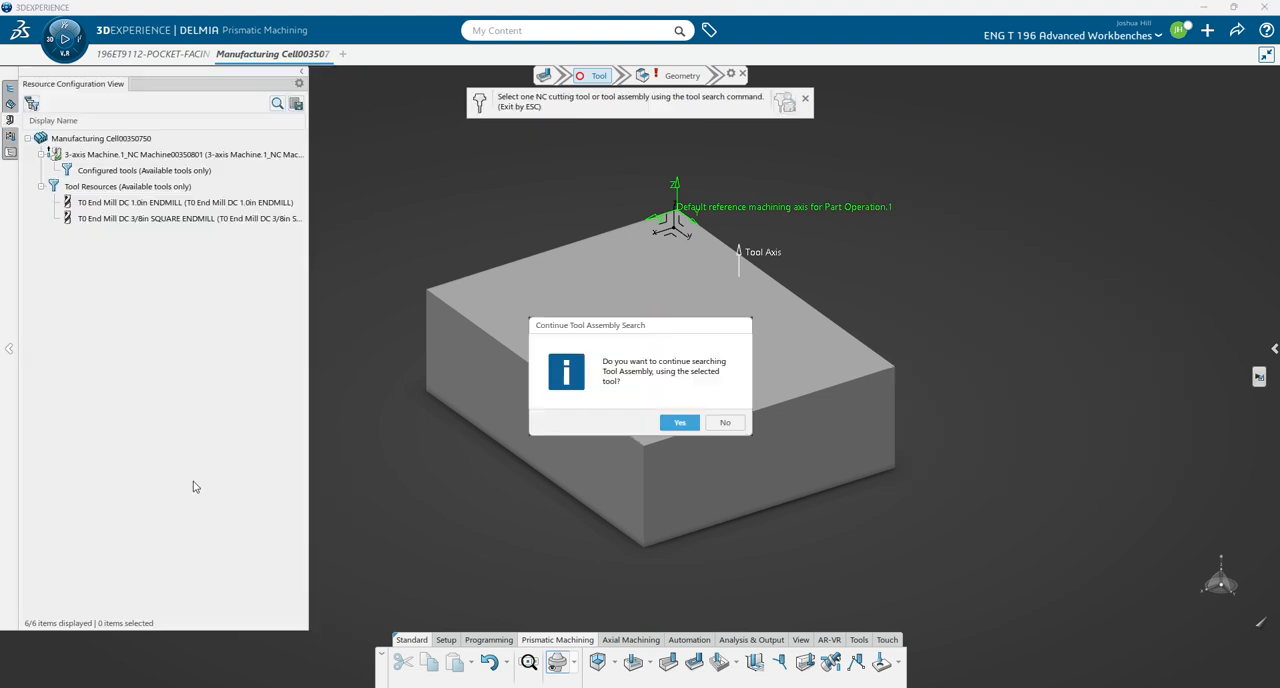
pyautogui.click(725, 422)
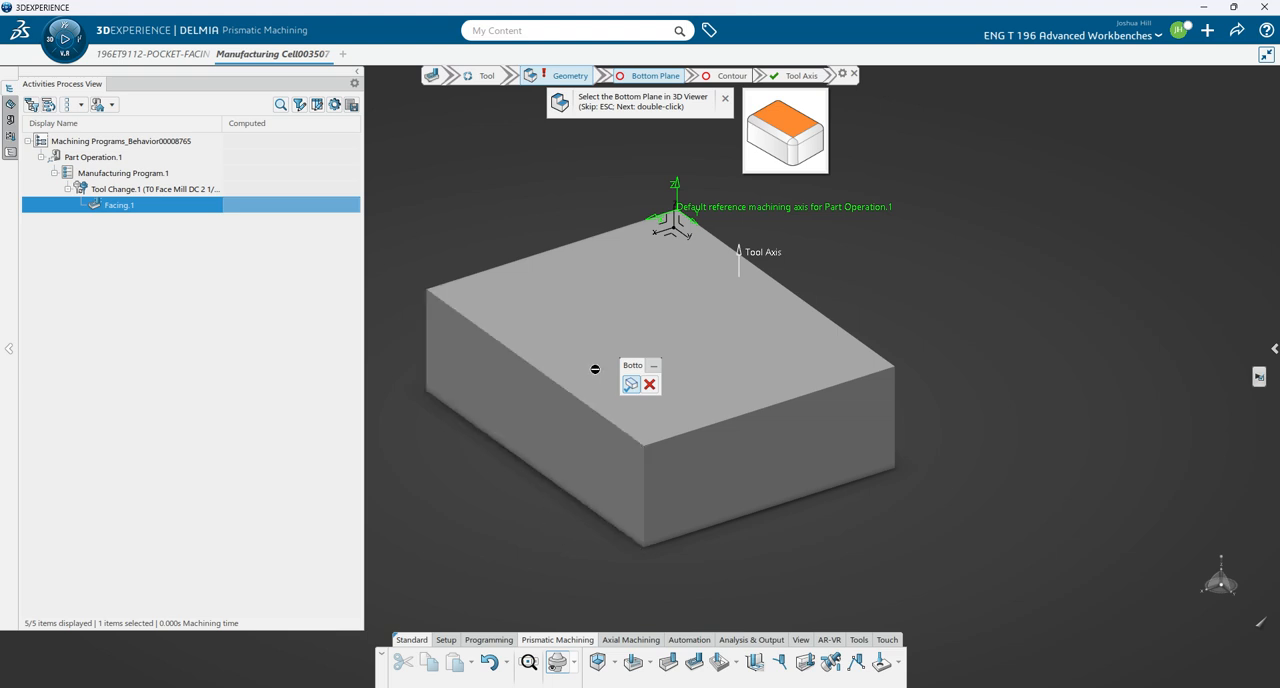
# - Hide Rough stock.1 and select the part's upper face around the pocket as the facing operation's bottom plane
pyautogui.click(11, 153)
pyautogui.rightClick(137, 447)
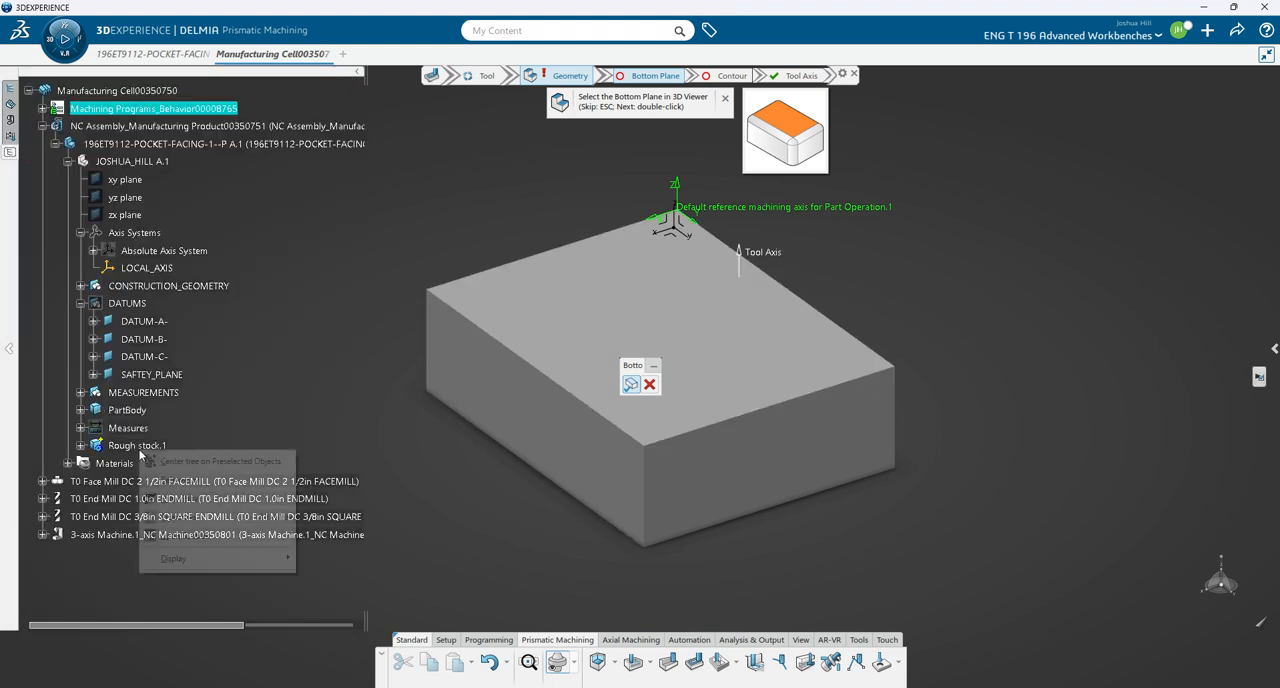
pyautogui.click(166, 499)
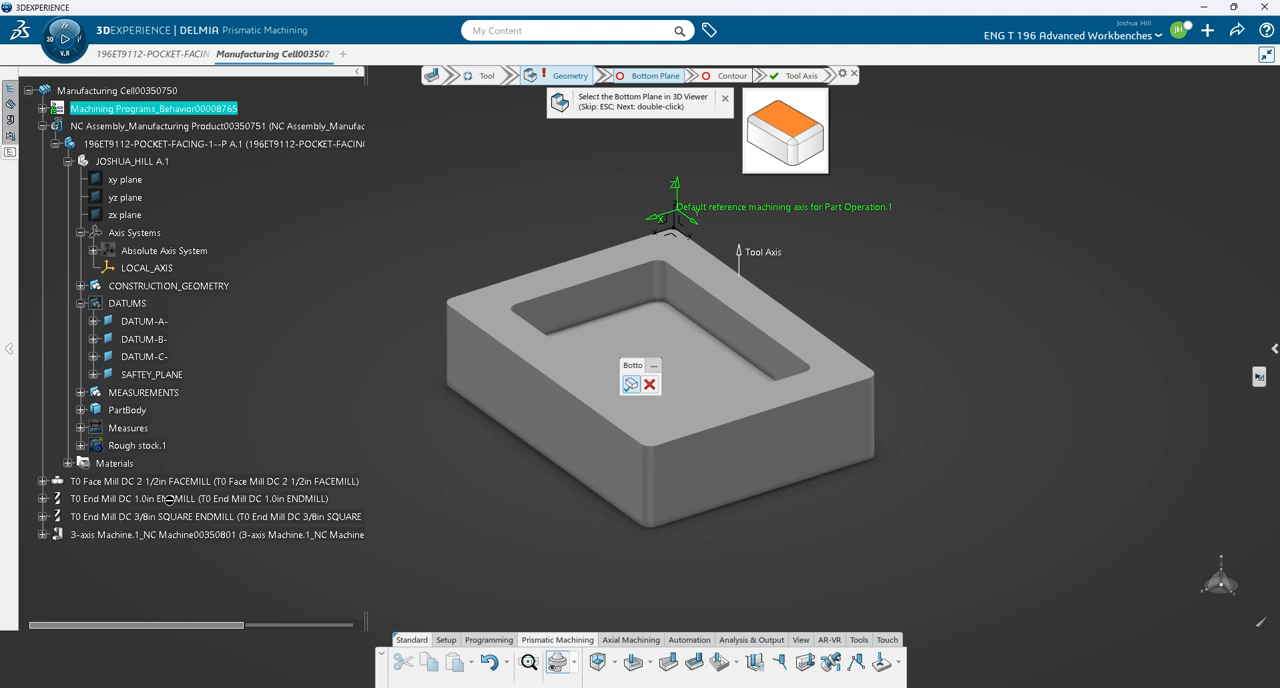
pyautogui.click(507, 313)
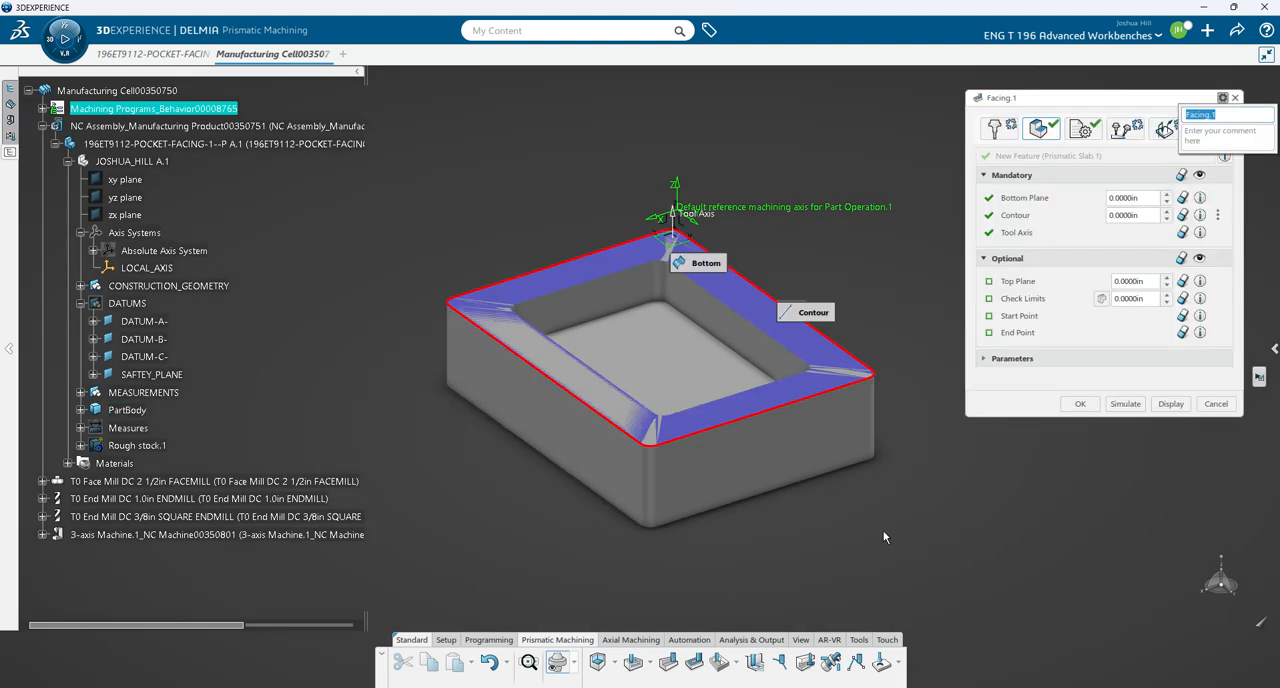
# - Show Rough stock.1 again and set its upper face as the facing operation's top plane
pyautogui.rightClick(137, 442)
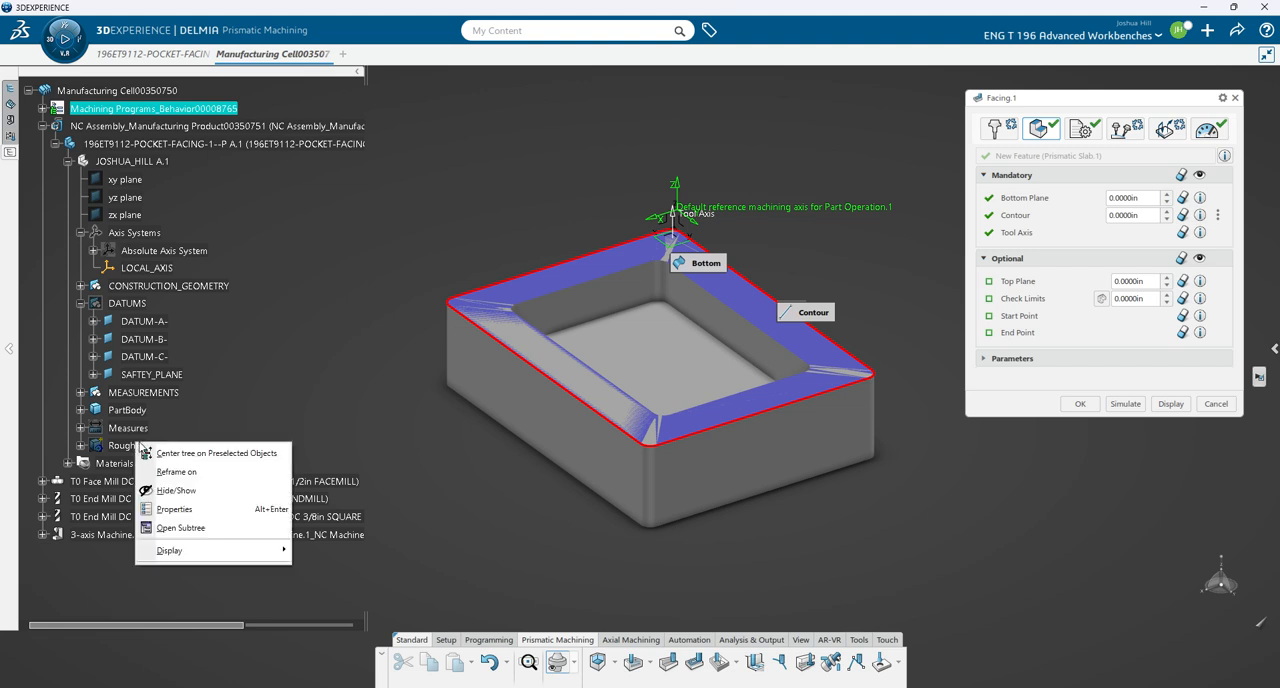
pyautogui.click(170, 491)
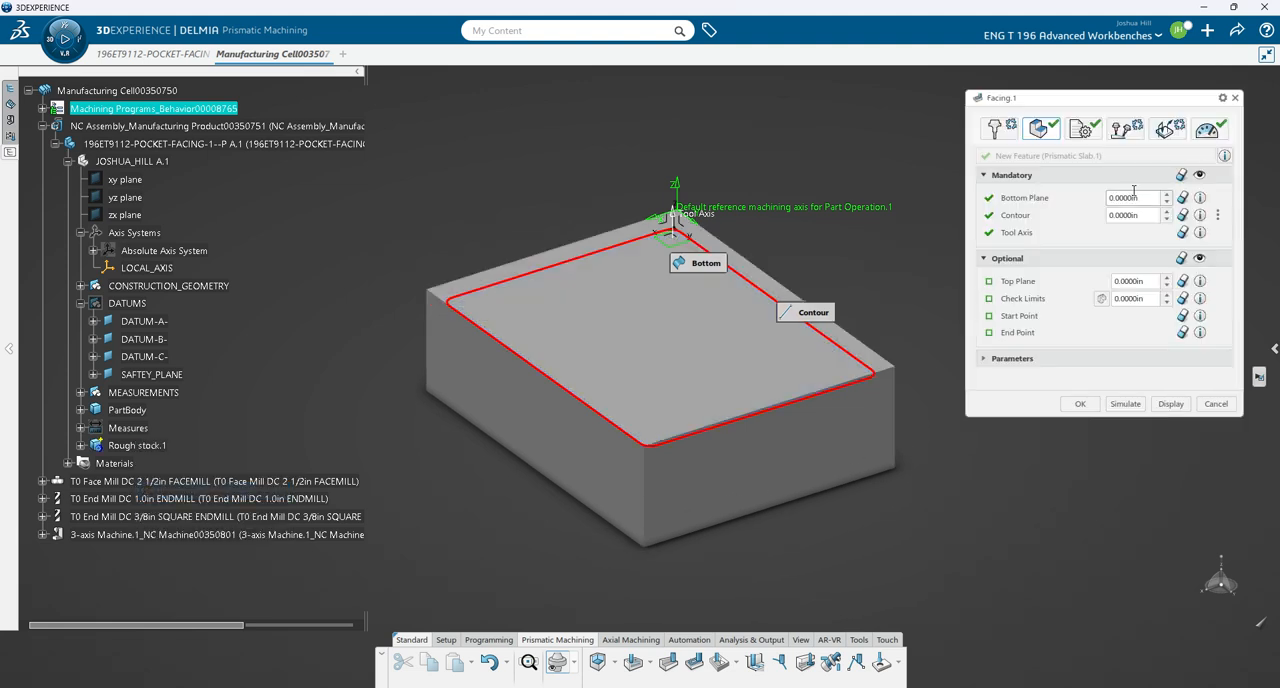
pyautogui.moveTo(1038, 209)
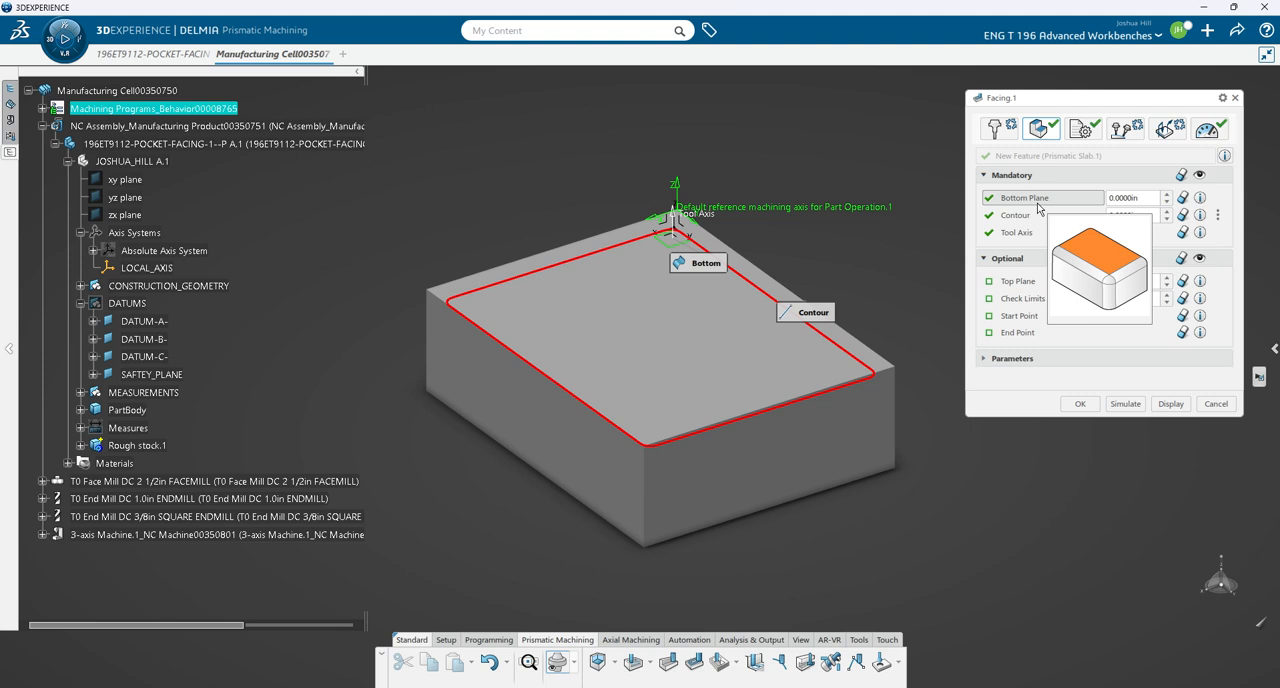
pyautogui.click(1018, 281)
pyautogui.click(662, 351)
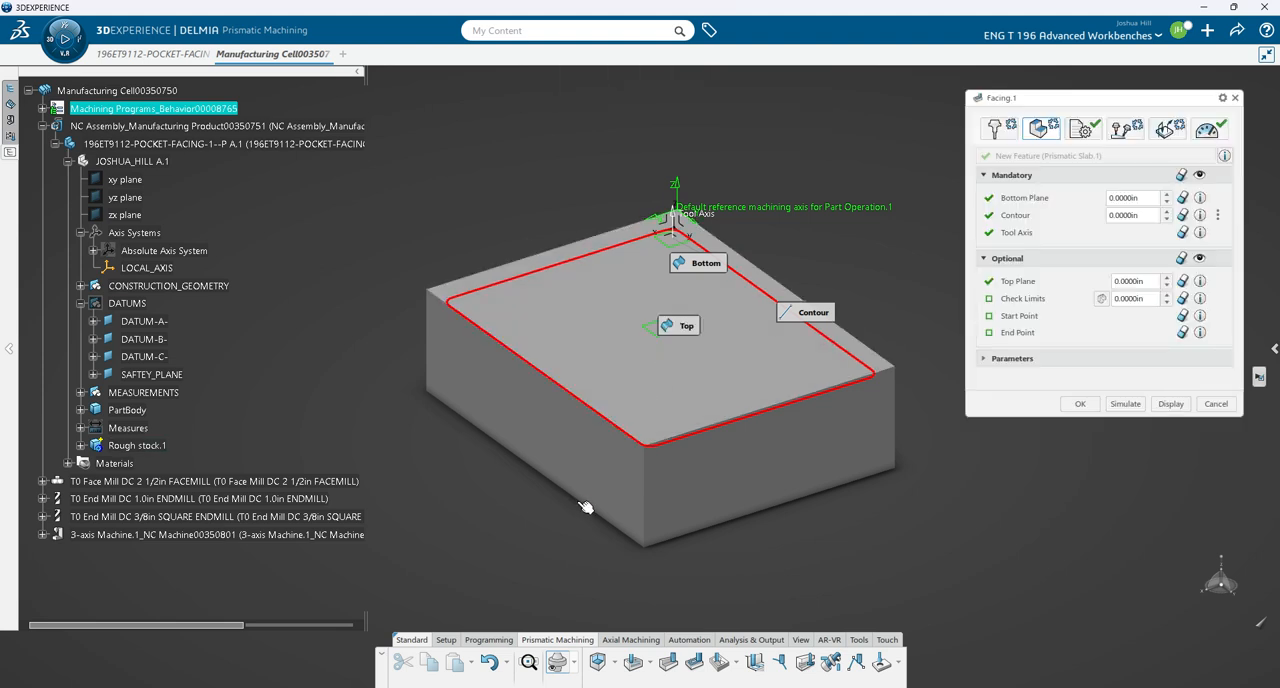
# - Set the facing operation's tool path style to Back and forth
pyautogui.moveTo(771, 581); pyautogui.dragTo(718, 590, button='middle')
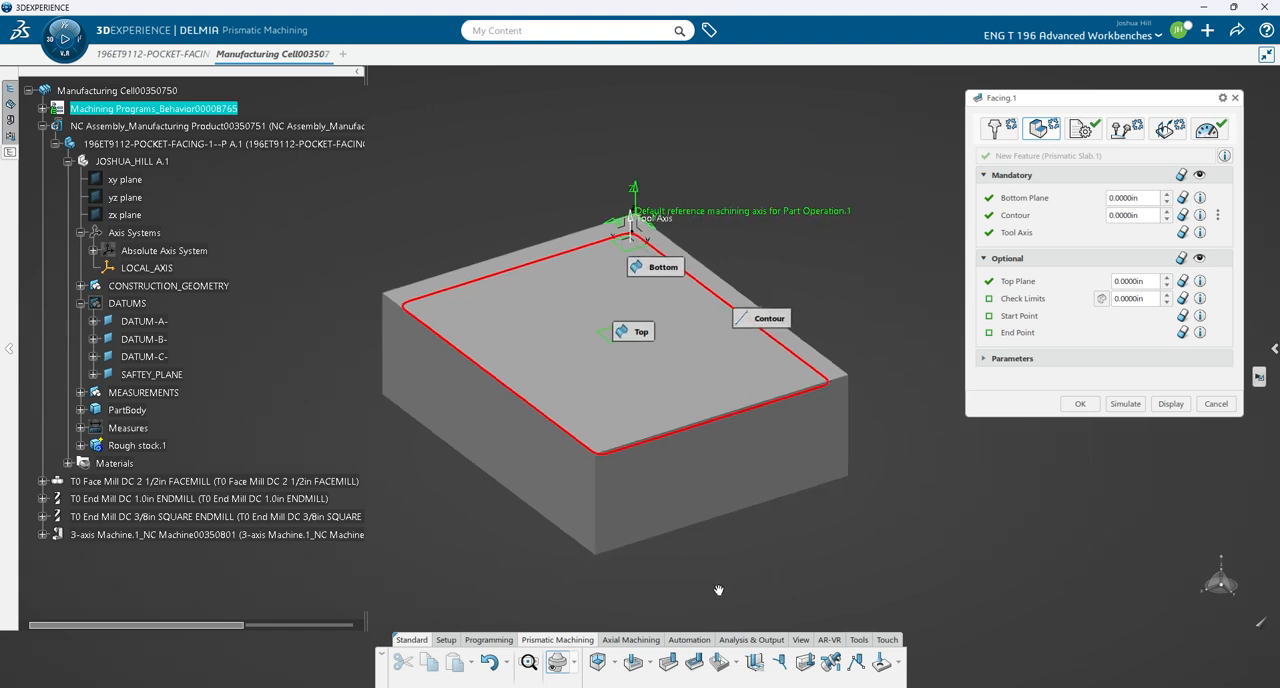
pyautogui.click(1084, 132)
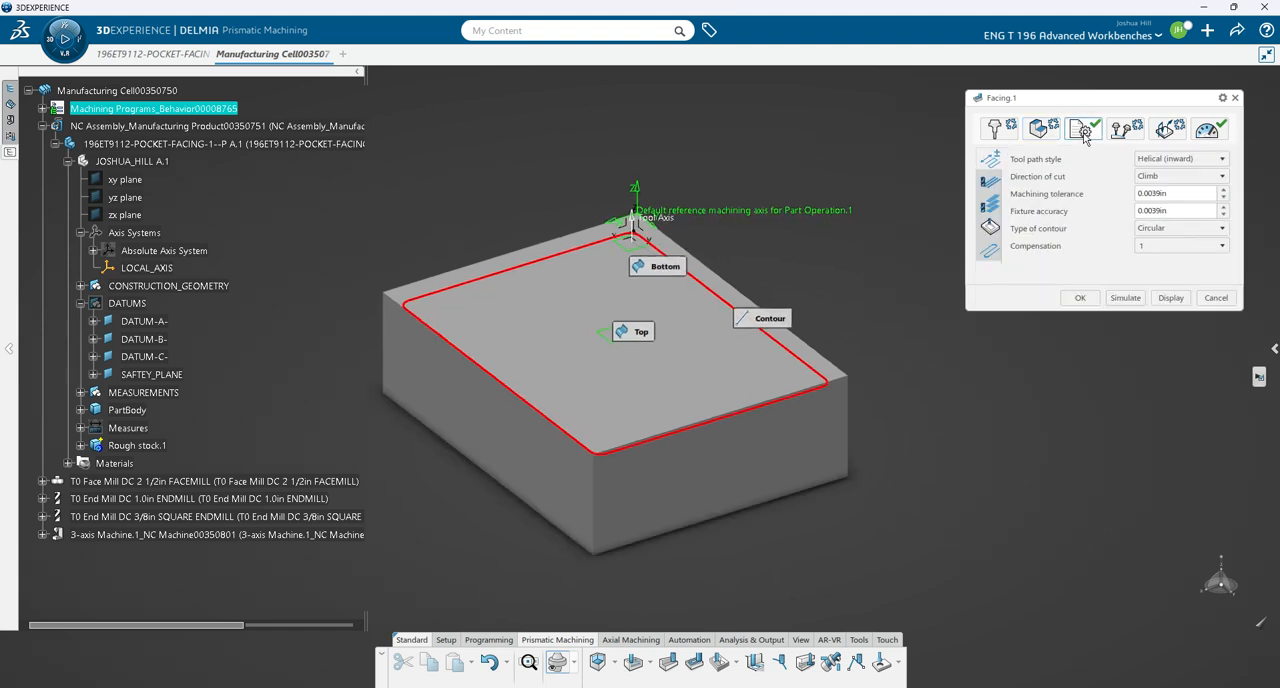
pyautogui.click(1200, 162)
pyautogui.click(1191, 264)
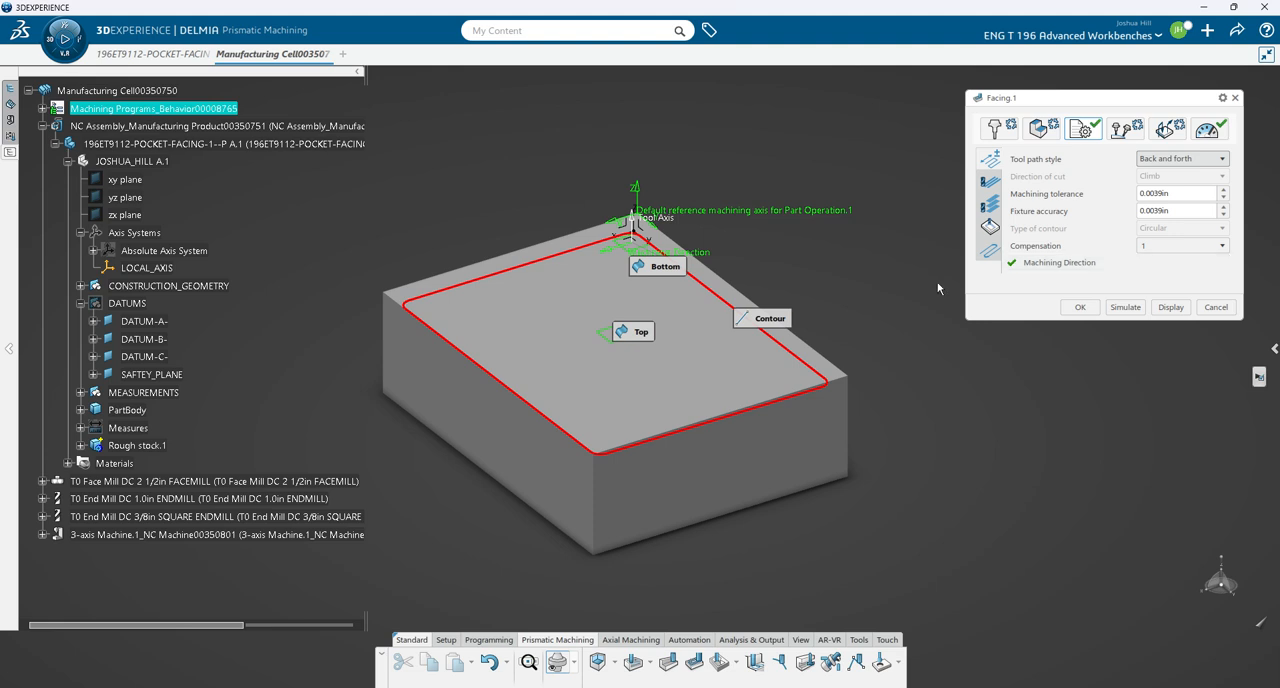
# - Set the machining direction along the rough stock's long upper edge that starts at the machining axis, and reverse it
pyautogui.click(1036, 265)
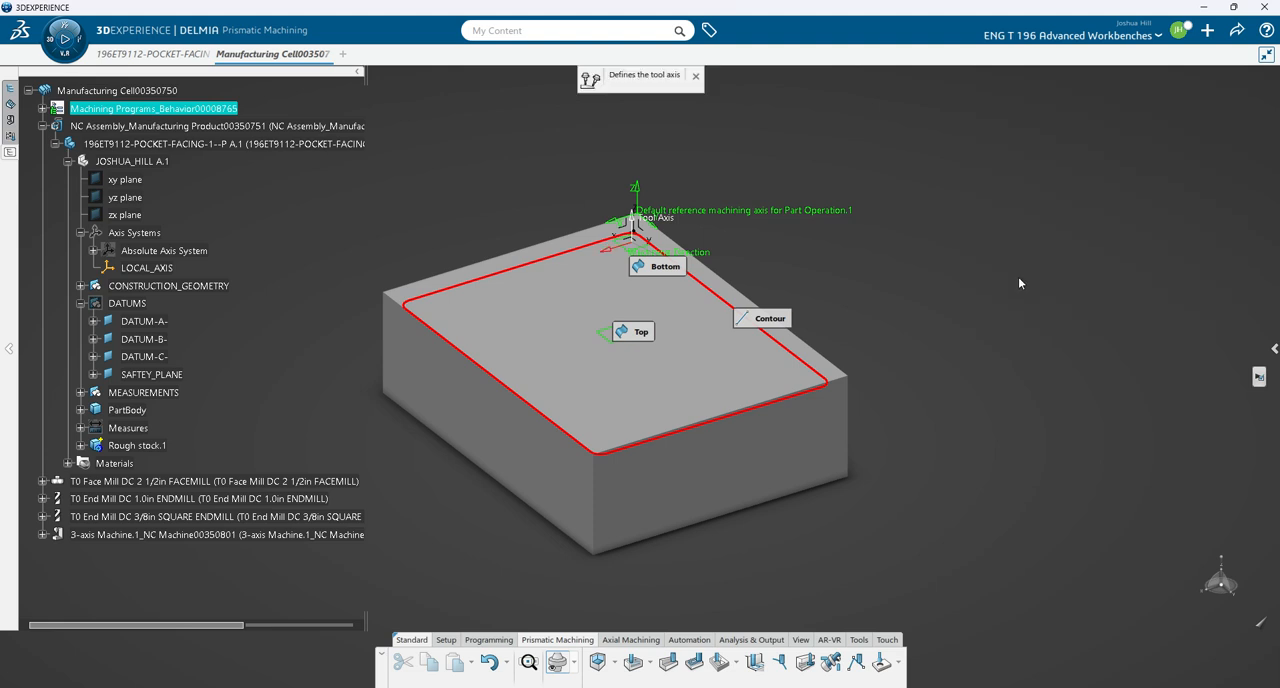
pyautogui.click(728, 282)
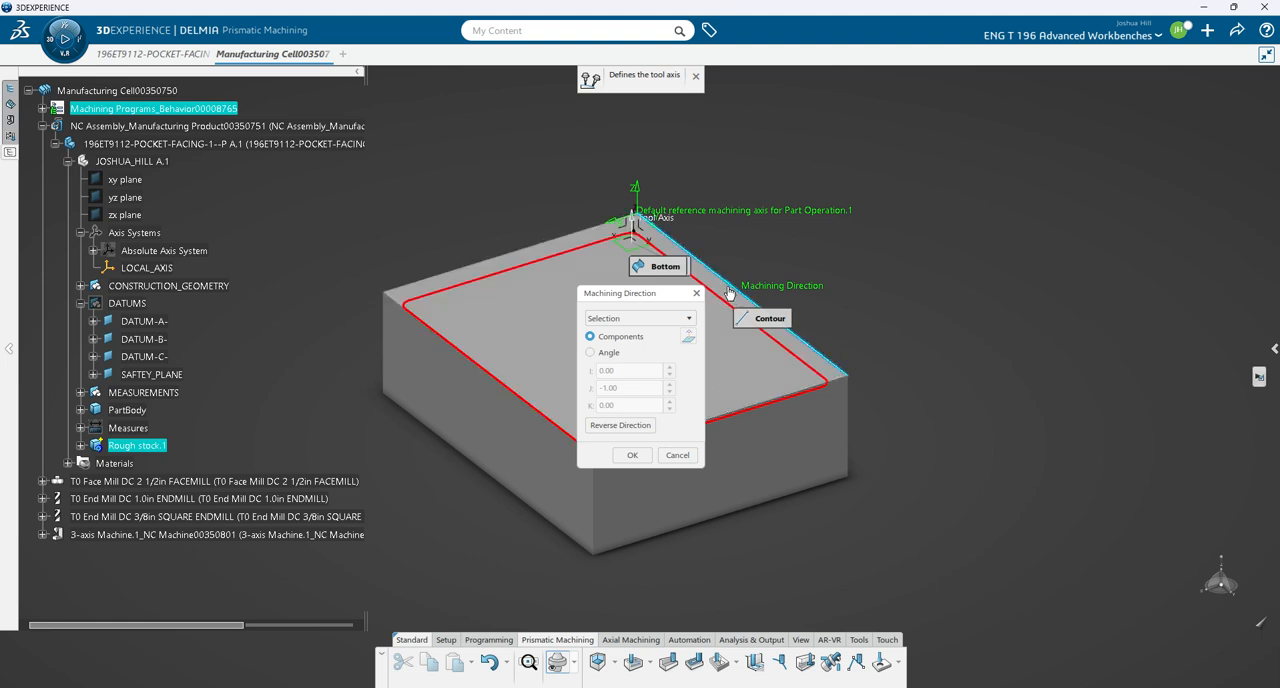
pyautogui.click(628, 426)
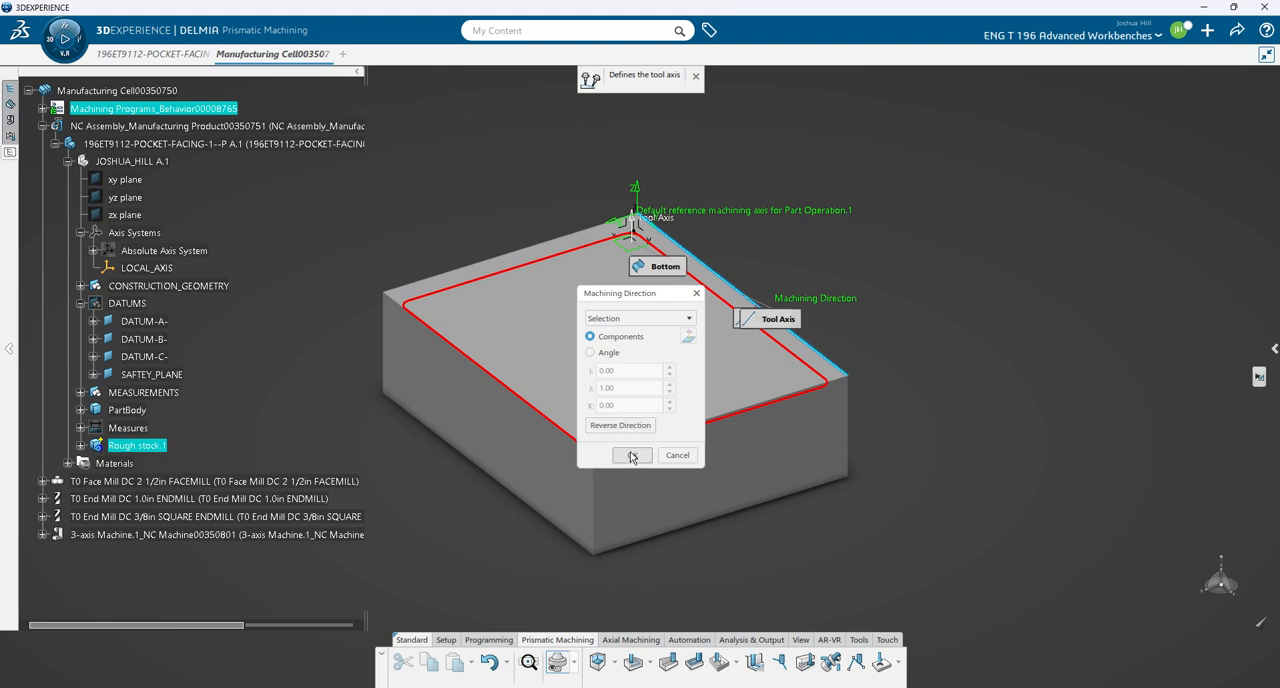
pyautogui.click(631, 456)
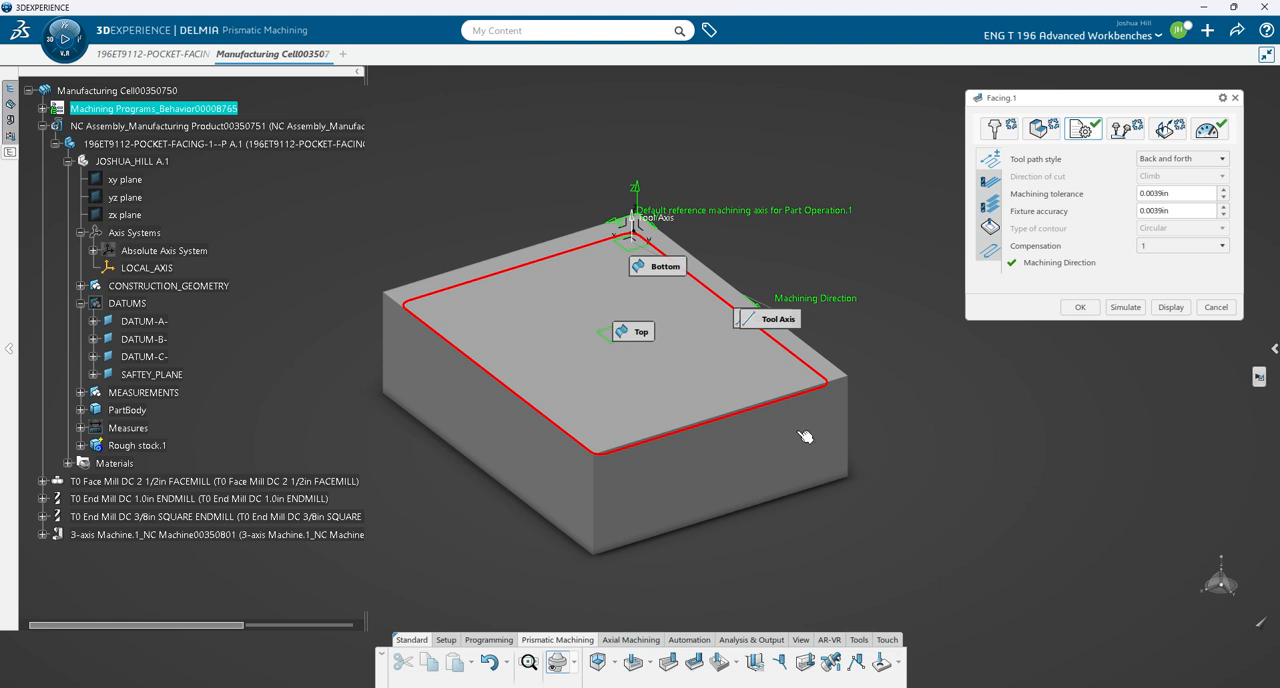
# - Review the facing operation's radial strategy and choose Number of levels as its axial mode
pyautogui.click(993, 190)
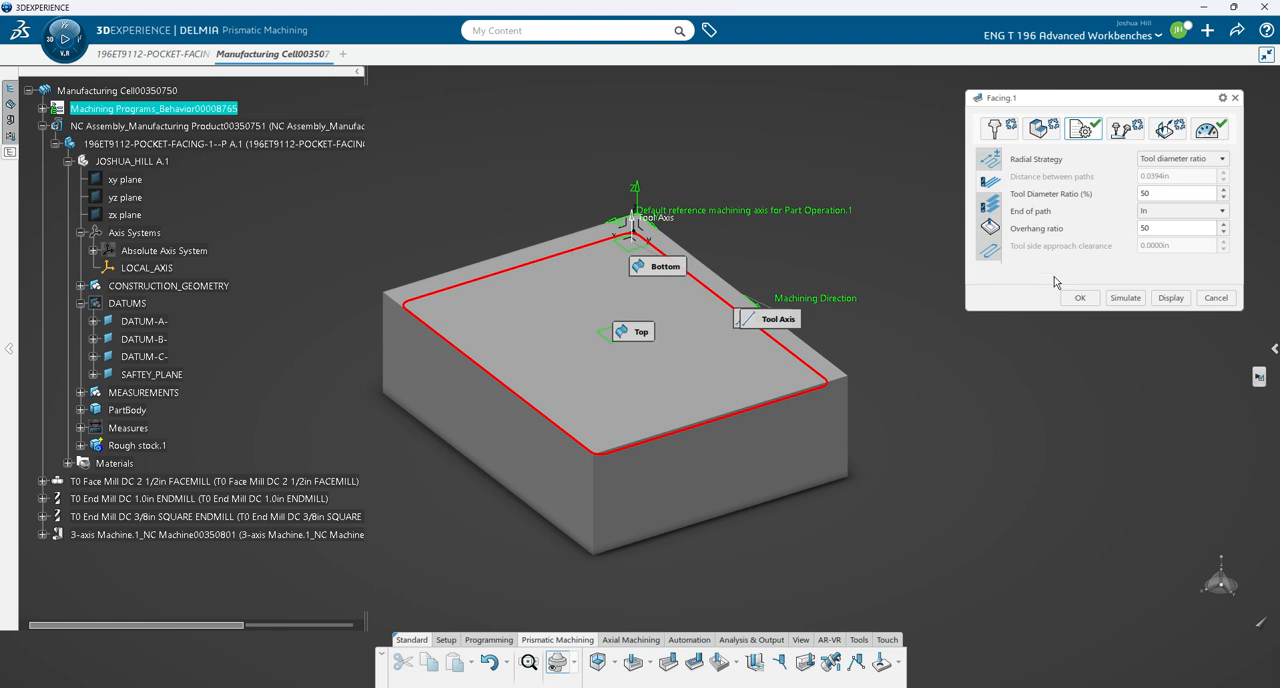
pyautogui.click(991, 206)
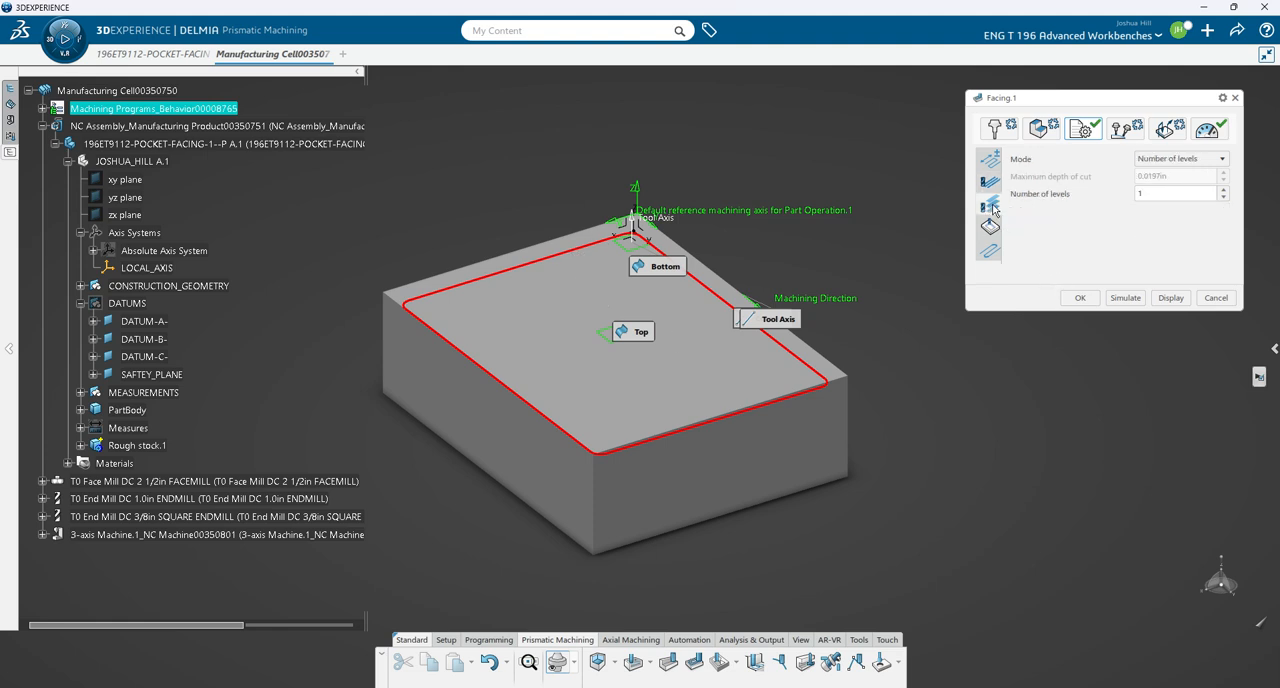
pyautogui.click(1221, 163)
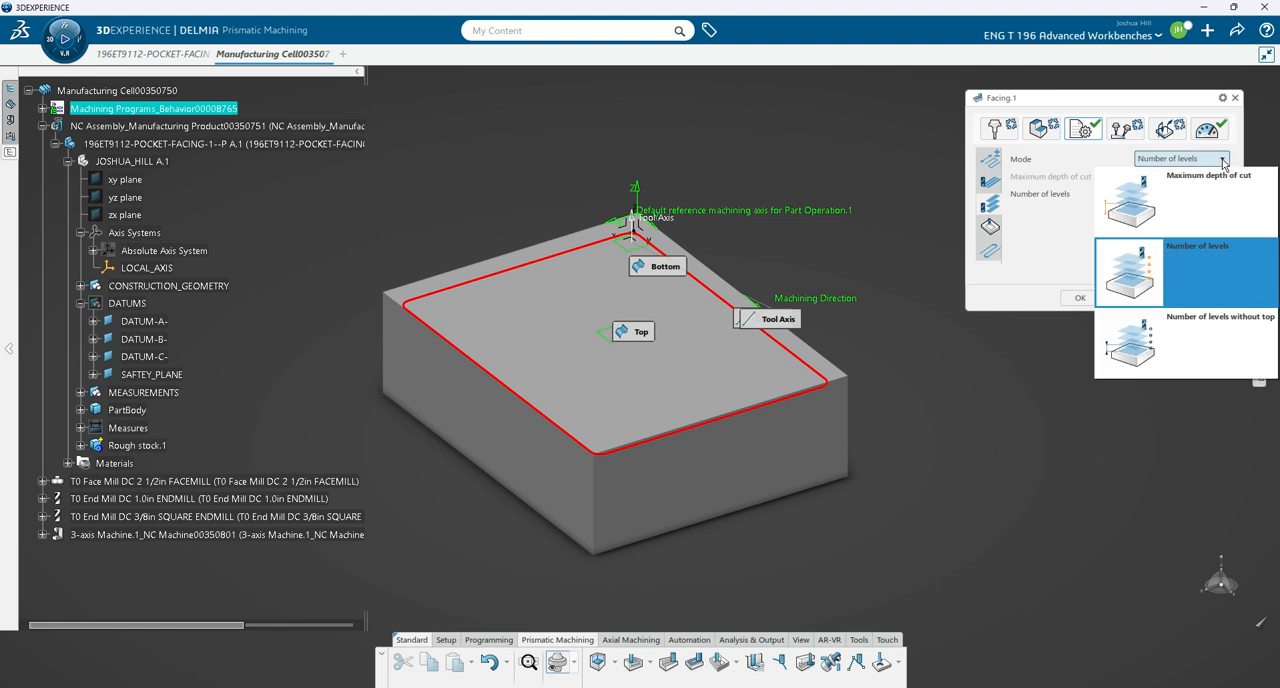
pyautogui.click(1206, 267)
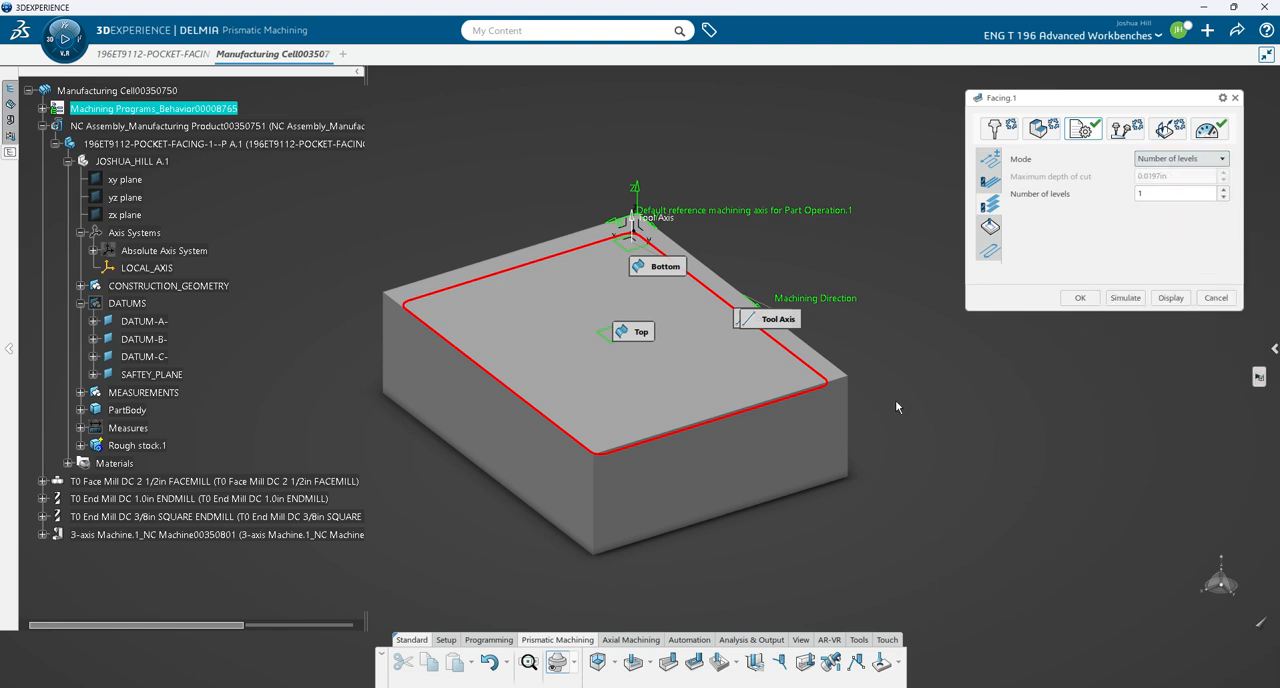
pyautogui.moveTo(827, 510); pyautogui.dragTo(851, 424, button='middle')
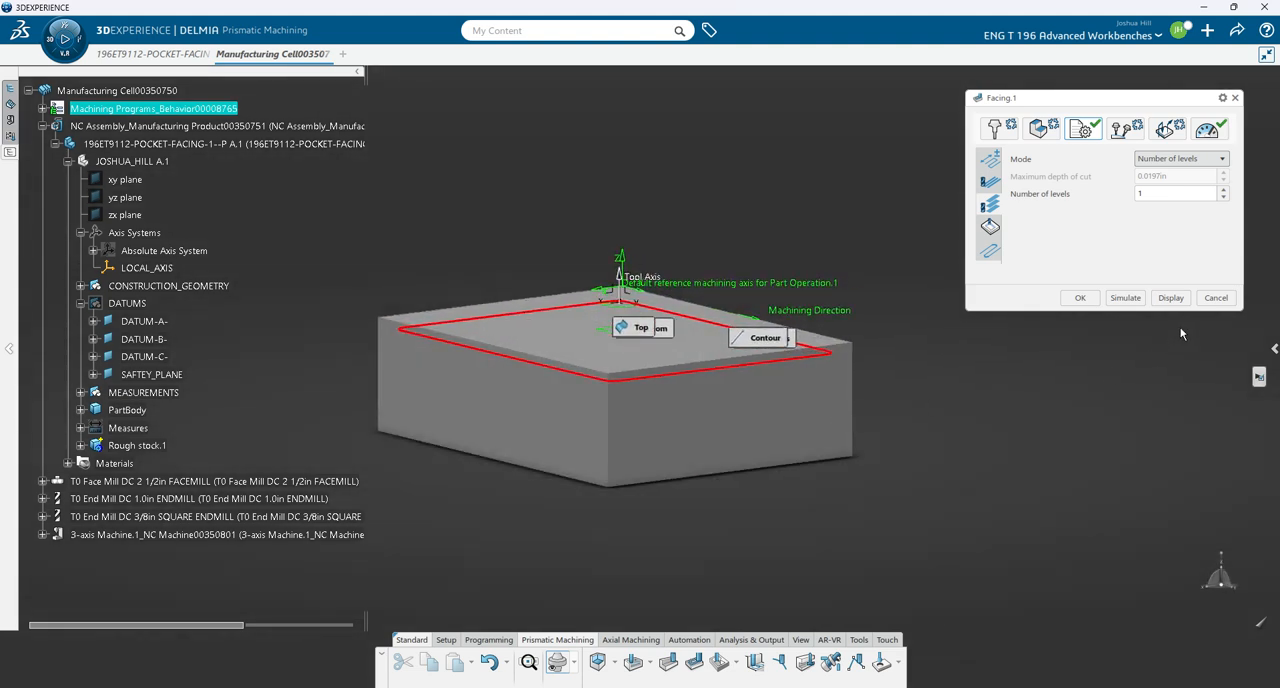
# - Set the facing operation's finishing mode to Finish bottom only with a bottom finish thickness of 0.01 in, and check its high speed milling settings
pyautogui.click(1222, 189)
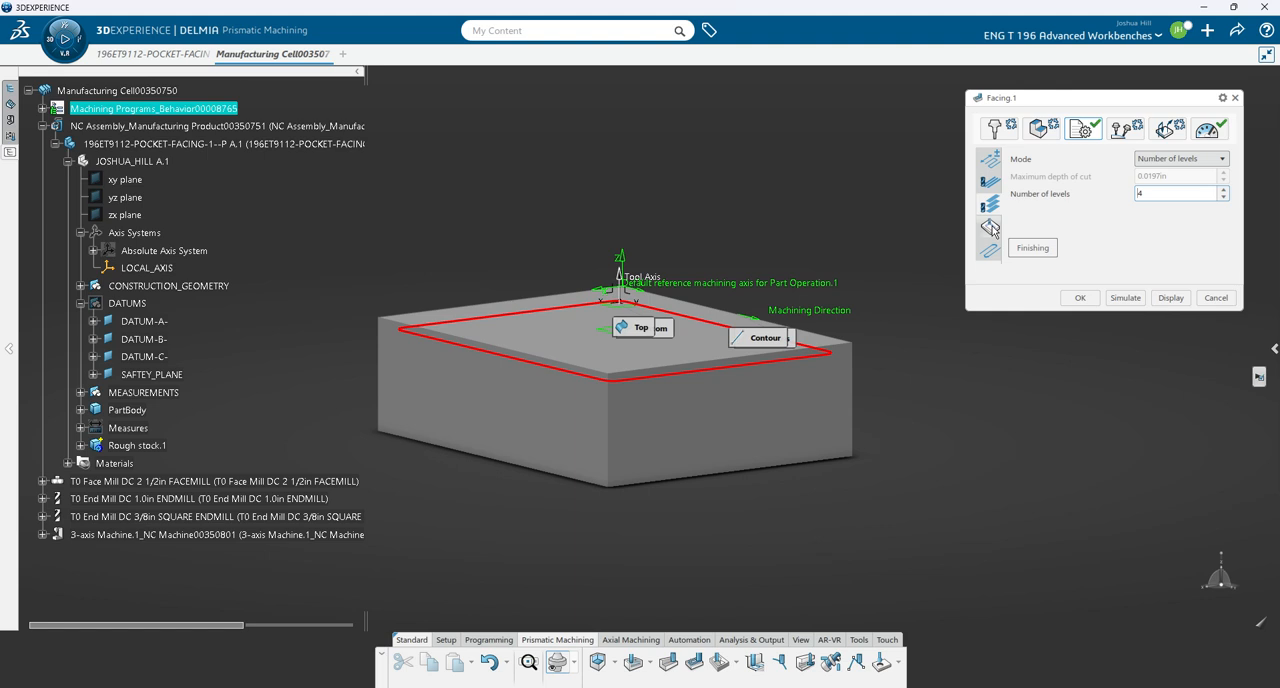
pyautogui.click(1222, 198)
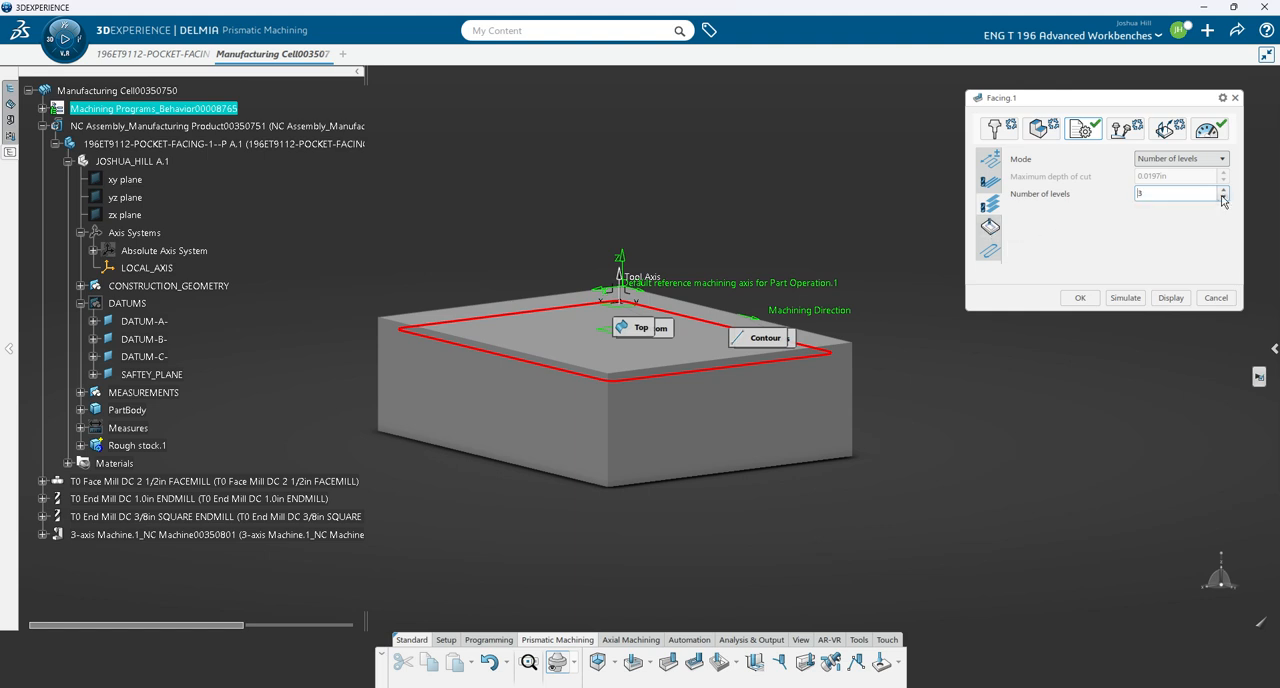
pyautogui.click(989, 228)
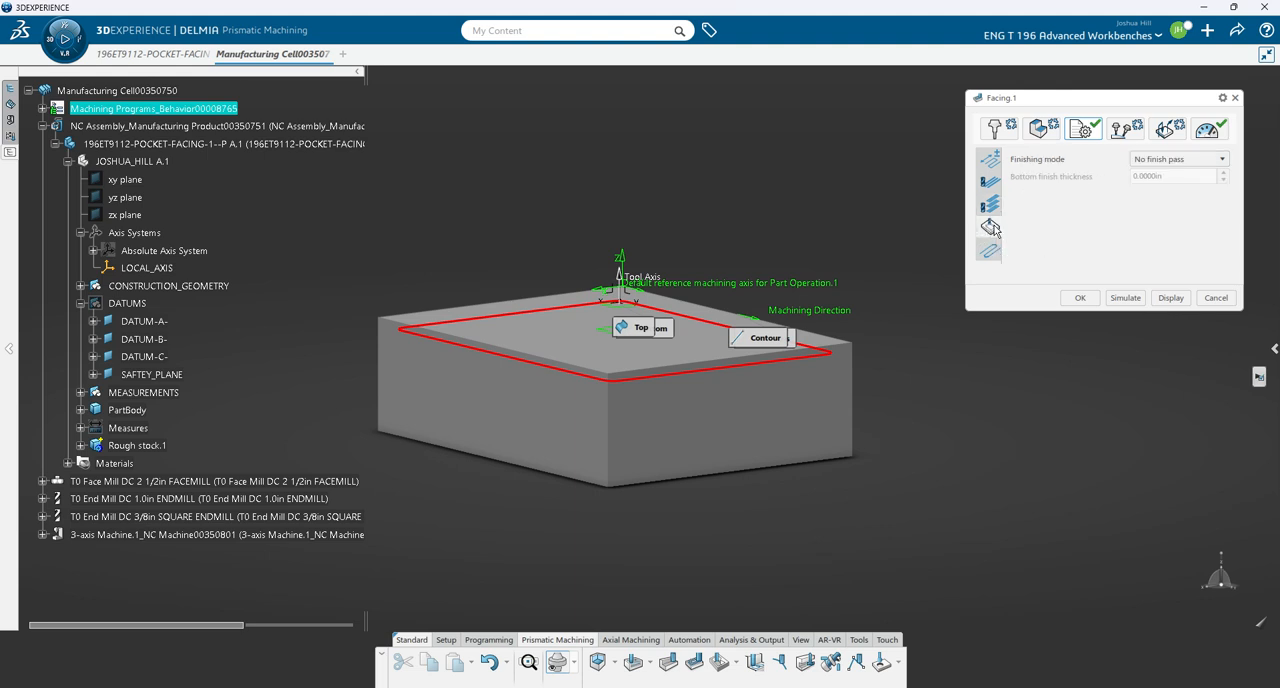
pyautogui.click(1216, 161)
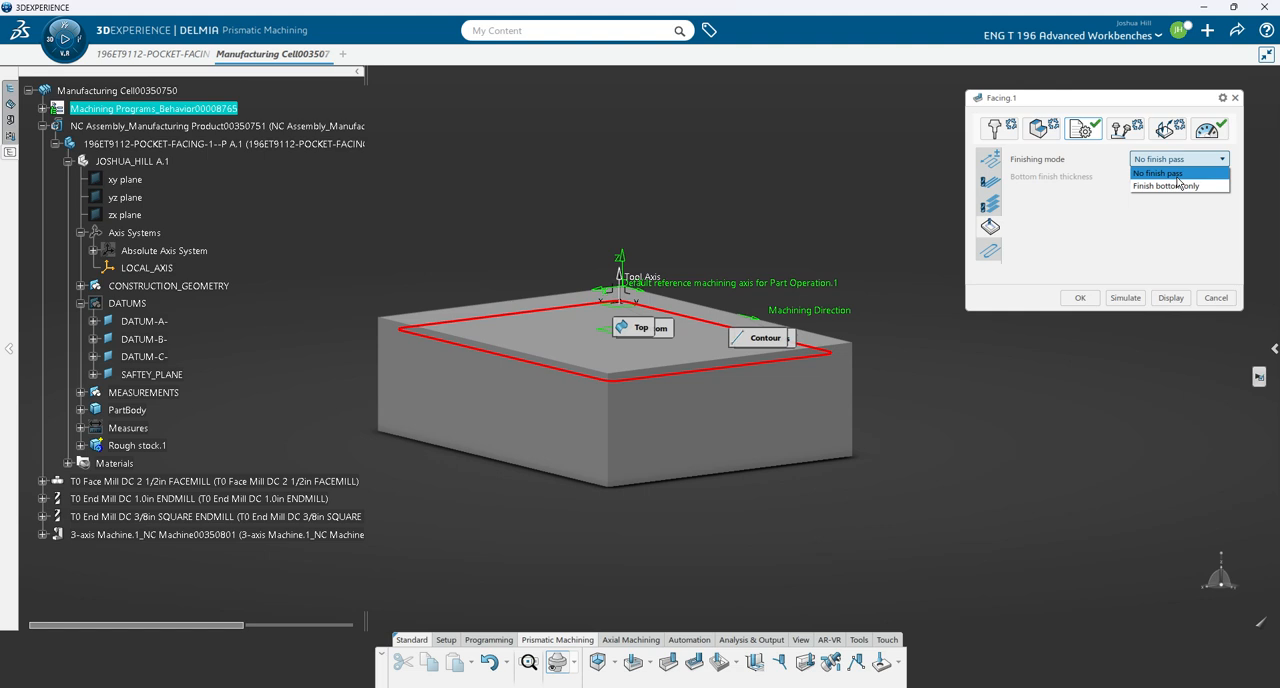
pyautogui.click(1178, 185)
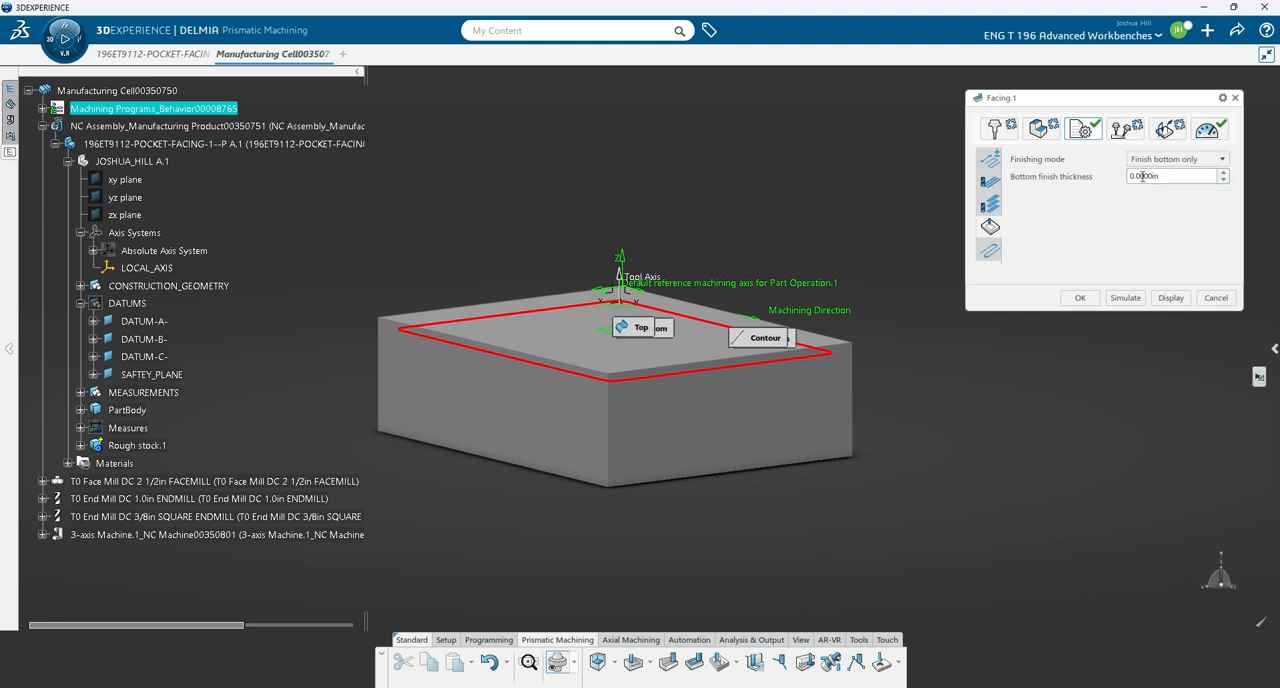
pyautogui.click(1143, 176)
pyautogui.write('1')
pyautogui.click(988, 254)
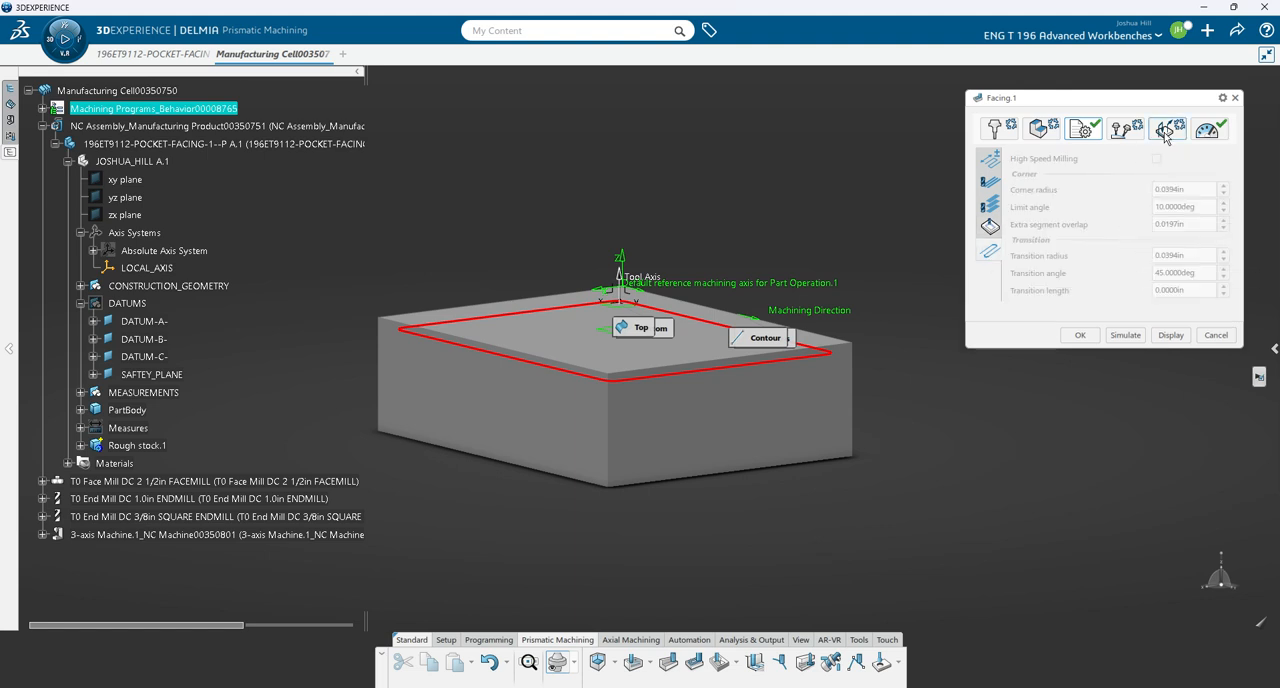
# - Set the facing operation's machining feedrate to 42.5 in_mn and its finishing feedrate to 21.25 in_mn
pyautogui.click(1208, 132)
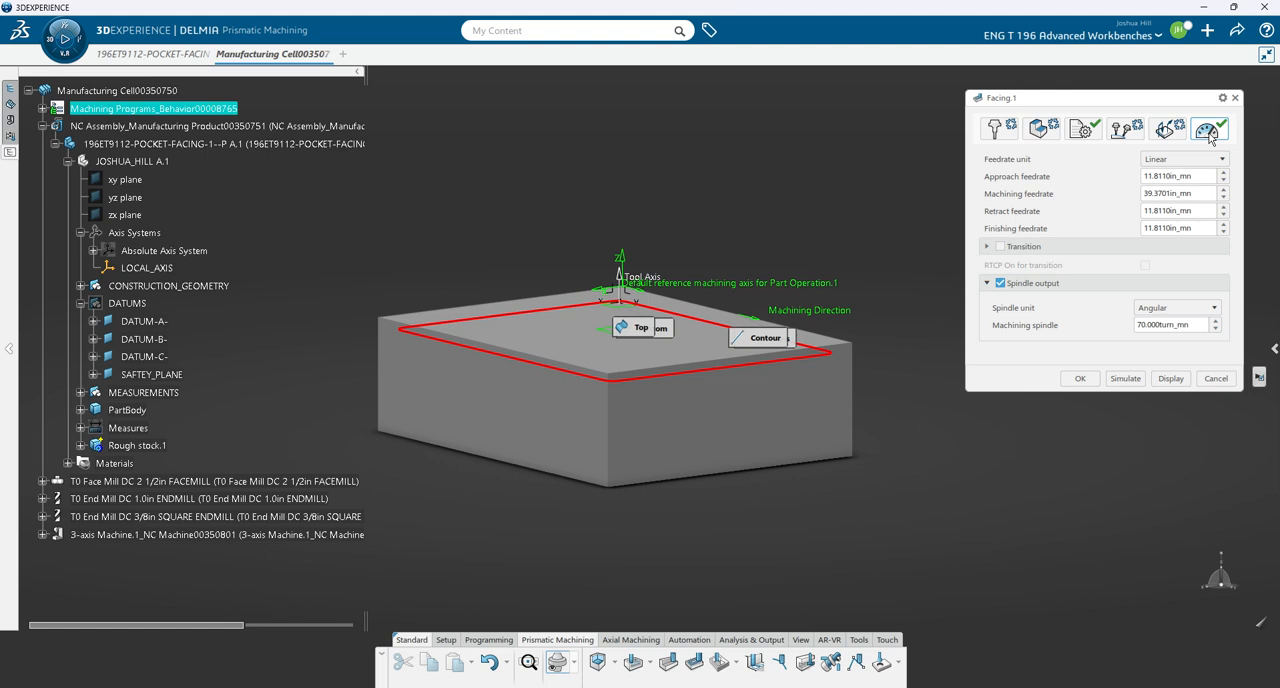
pyautogui.click(1198, 193)
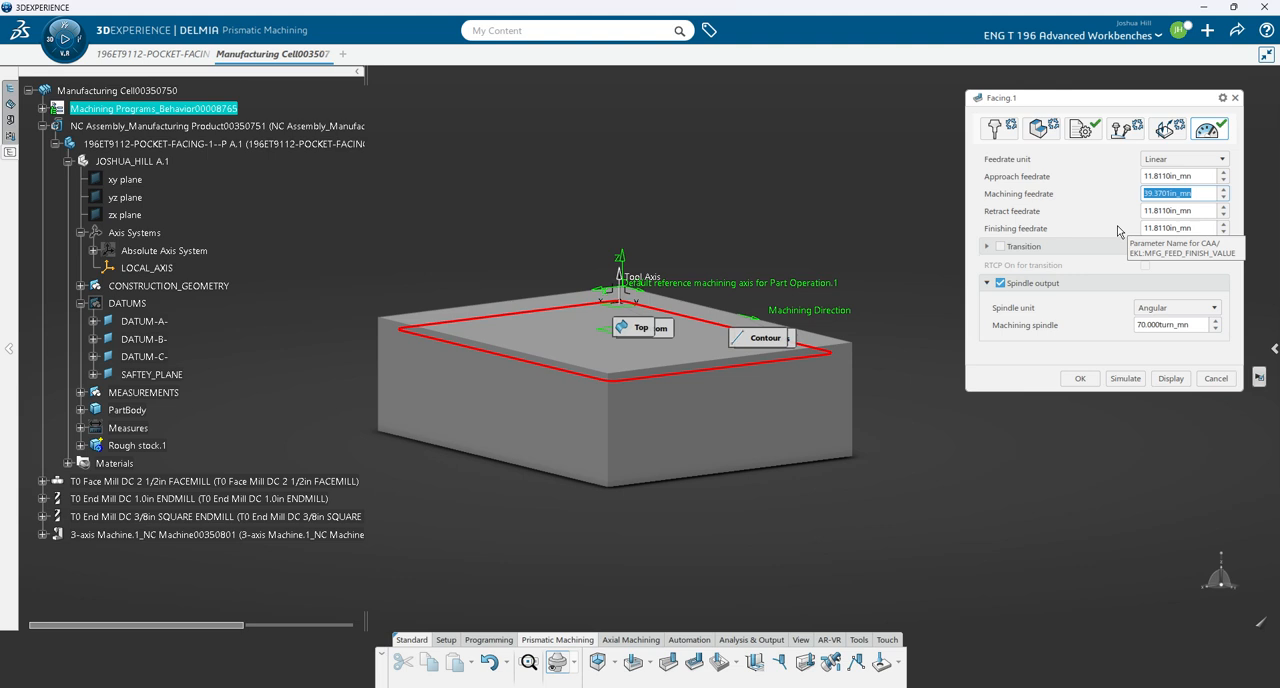
pyautogui.write('42.5')
pyautogui.click(1203, 227)
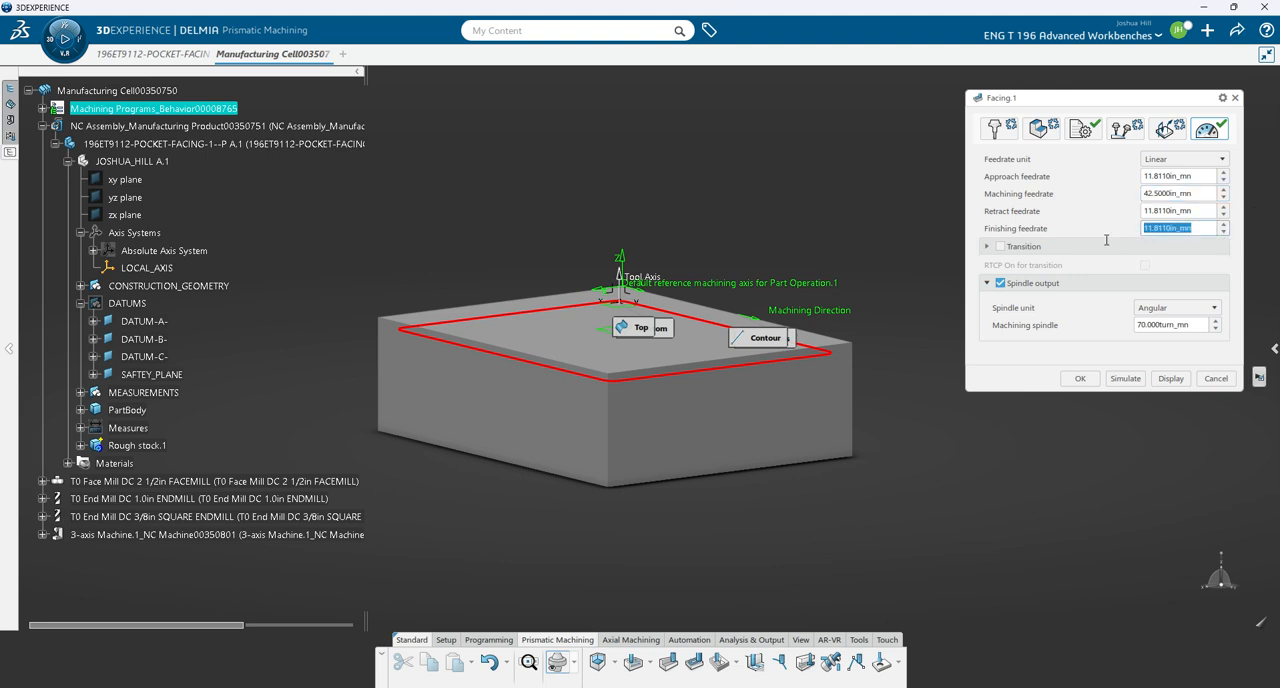
pyautogui.write('21.25')
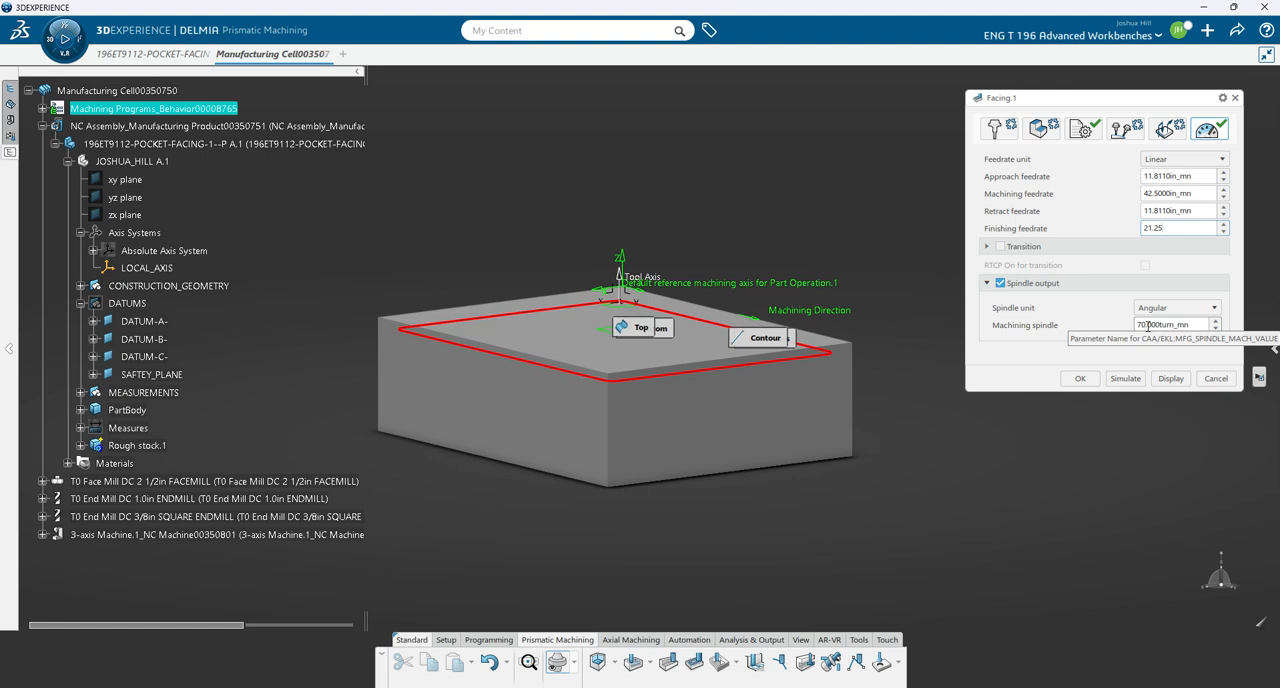
# - Set the facing operation's machining spindle speed to 1070 turn_mn
pyautogui.moveTo(1148, 325); pyautogui.dragTo(1115, 340)
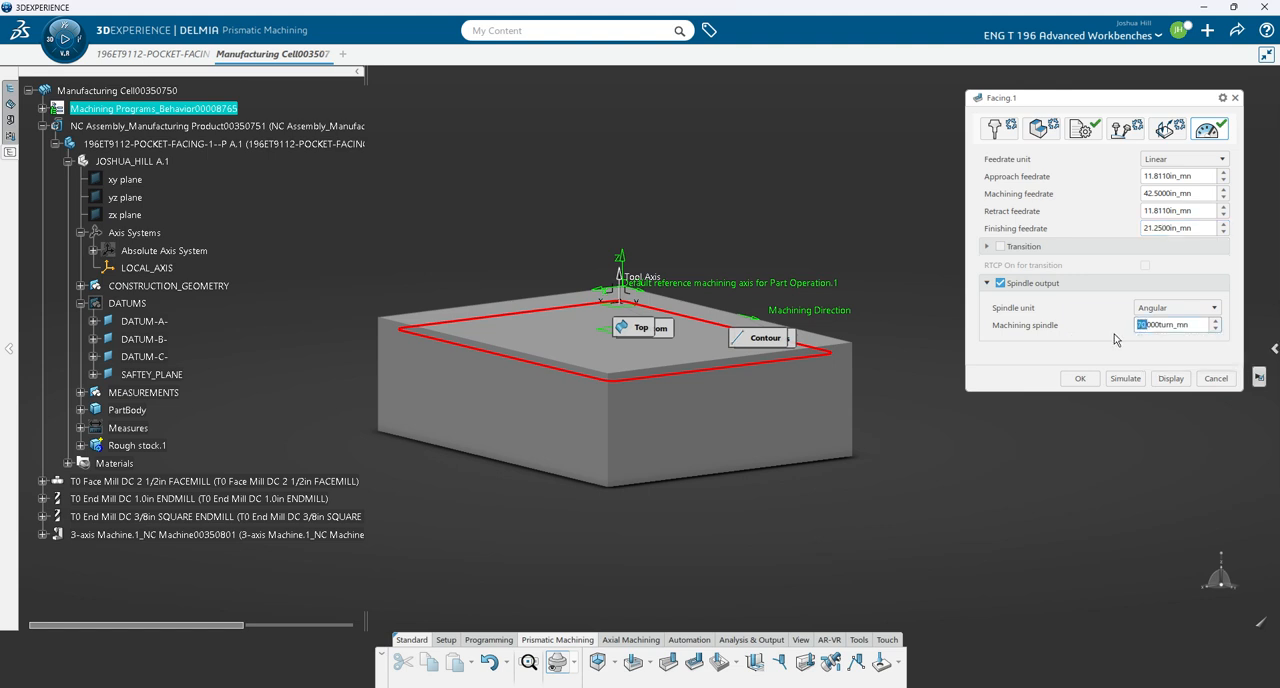
pyautogui.write('1070.')
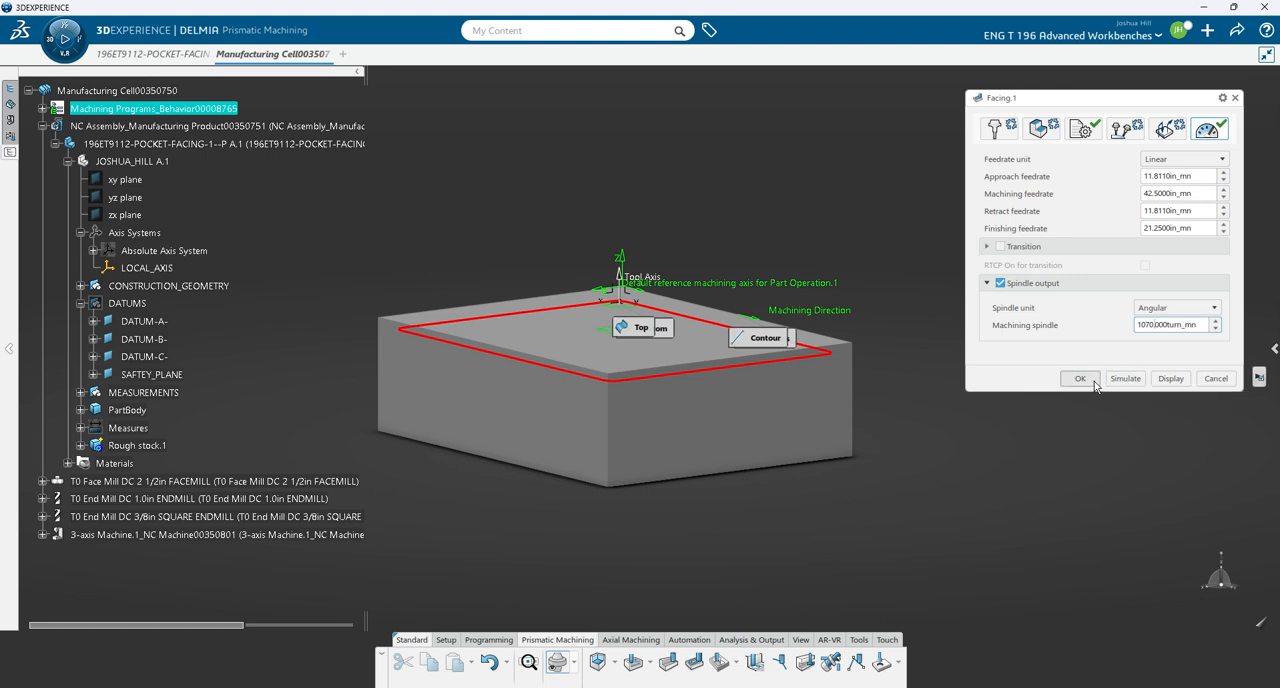
# - Simulate the facing tool path through to its end, leave the simulation and accept the facing operation
pyautogui.click(1117, 378)
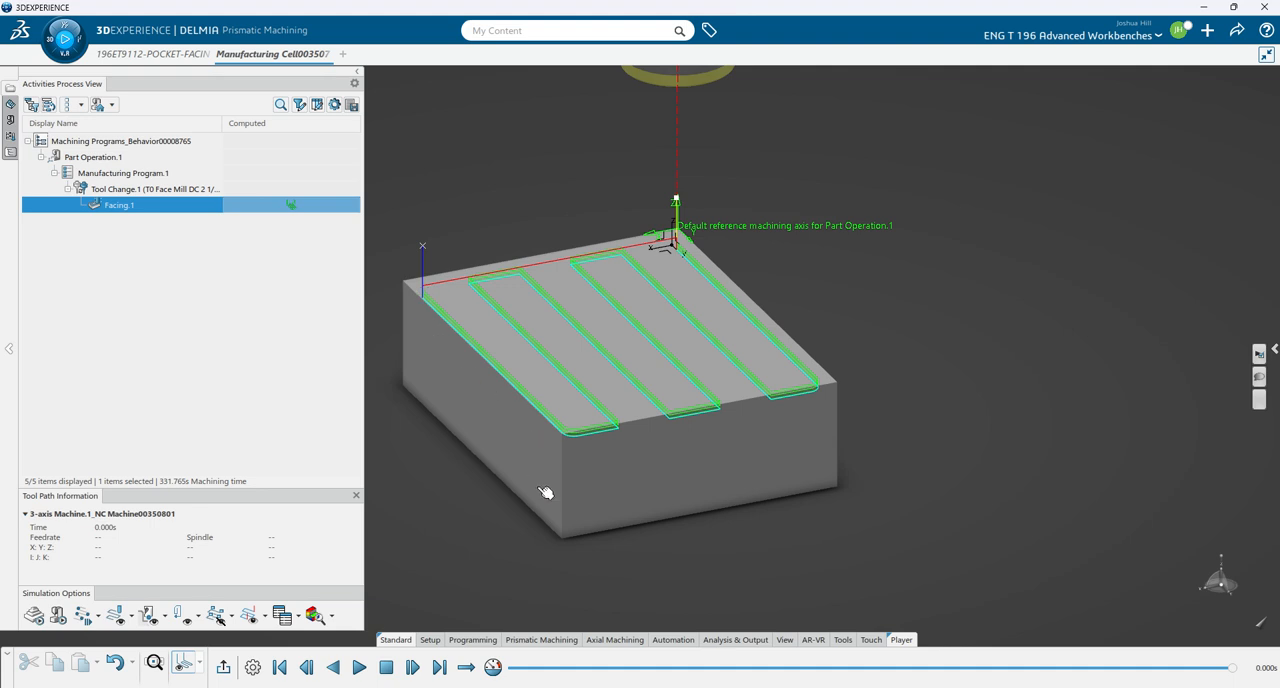
pyautogui.click(364, 675)
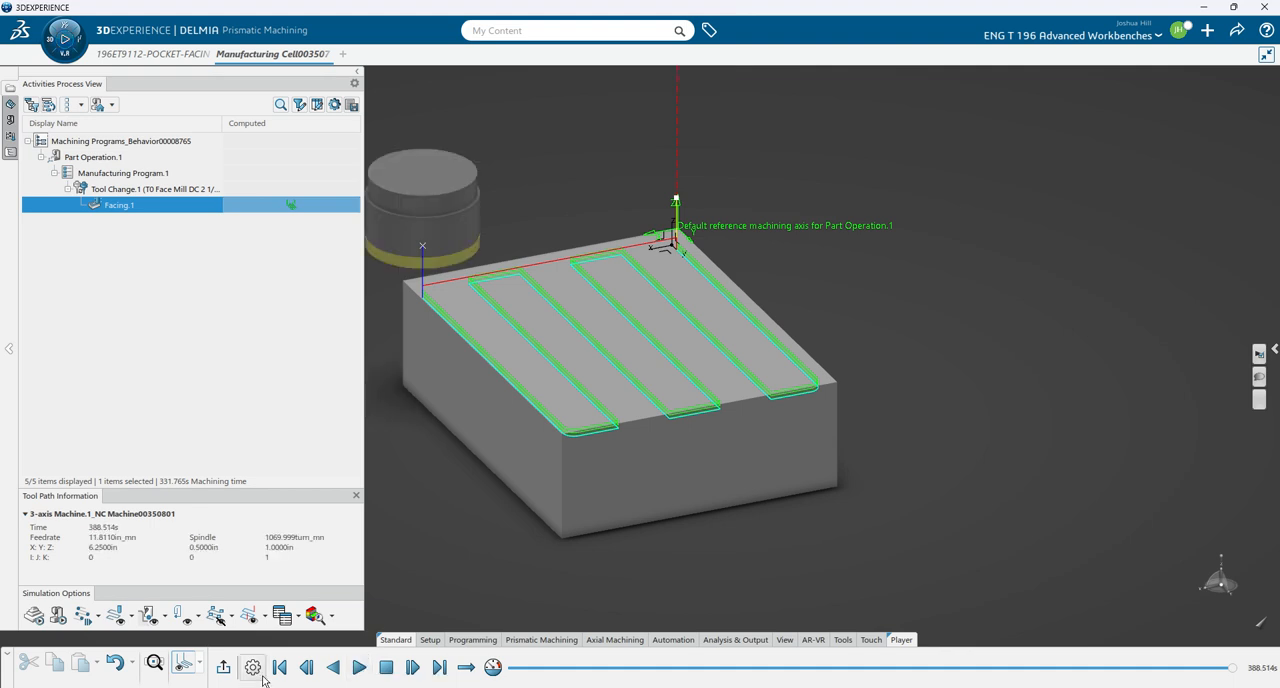
pyautogui.click(229, 670)
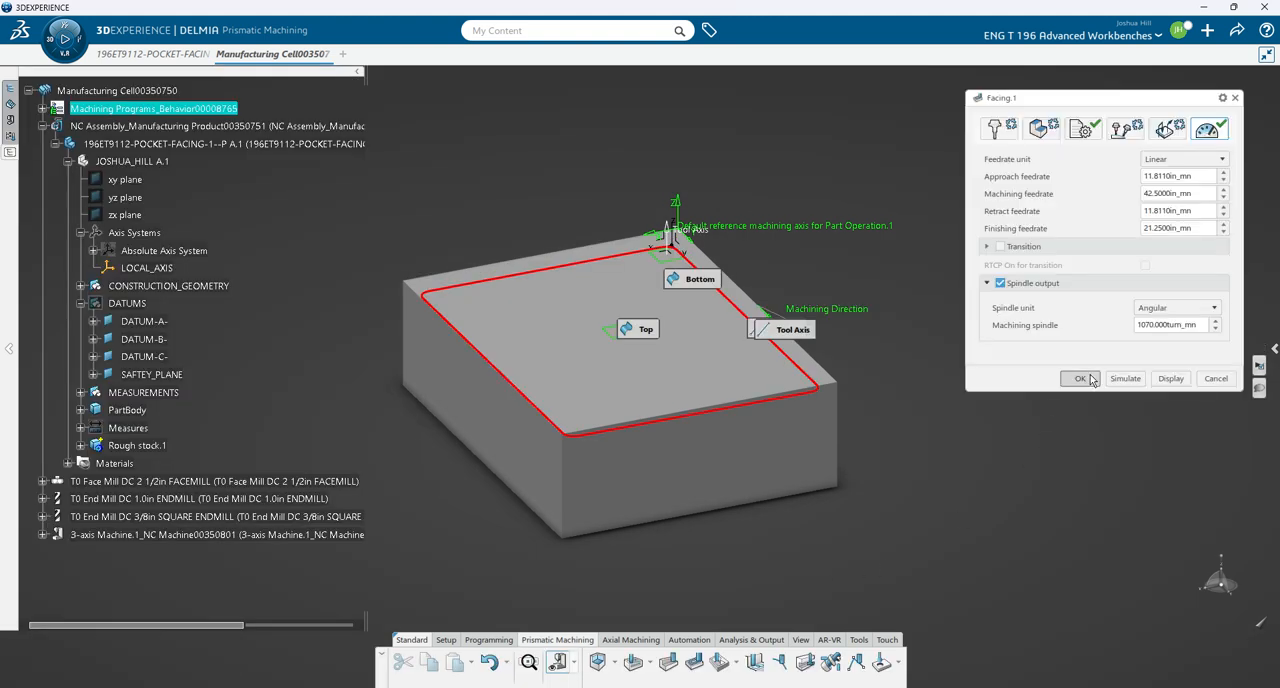
pyautogui.click(1068, 384)
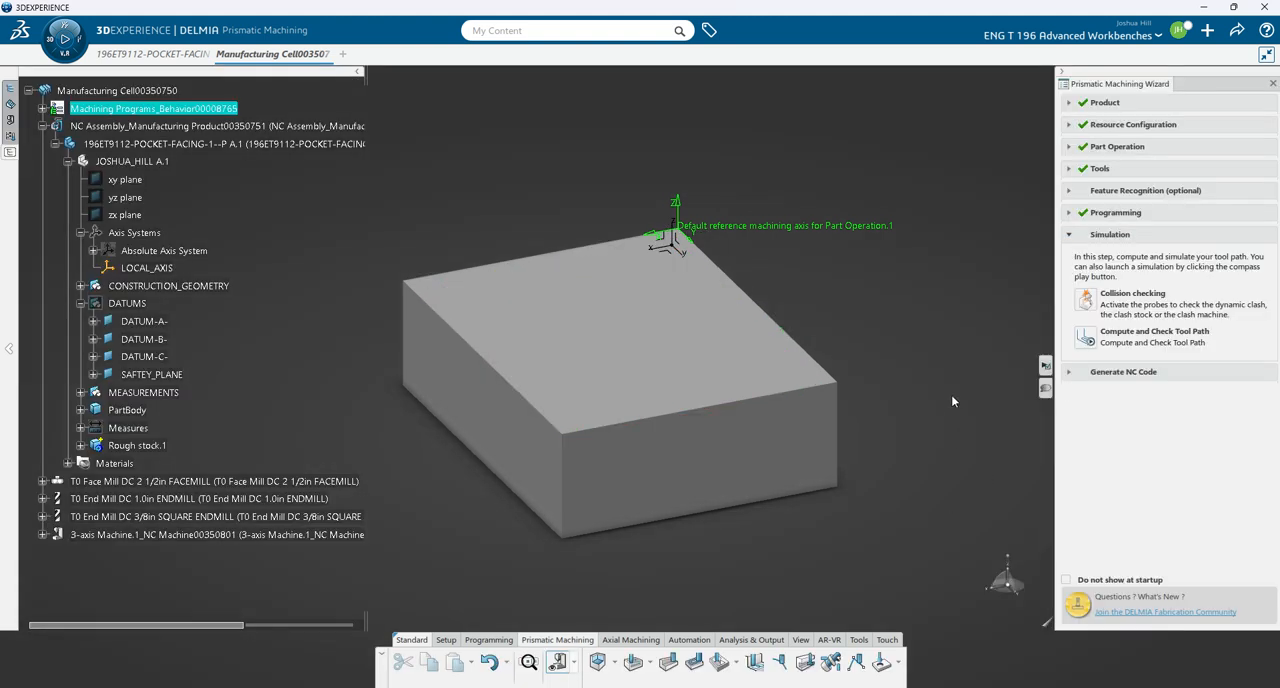
# - Add a Profile Contouring operation after Facing.1 with the contouring mode Between Two Planes
pyautogui.click(751, 639)
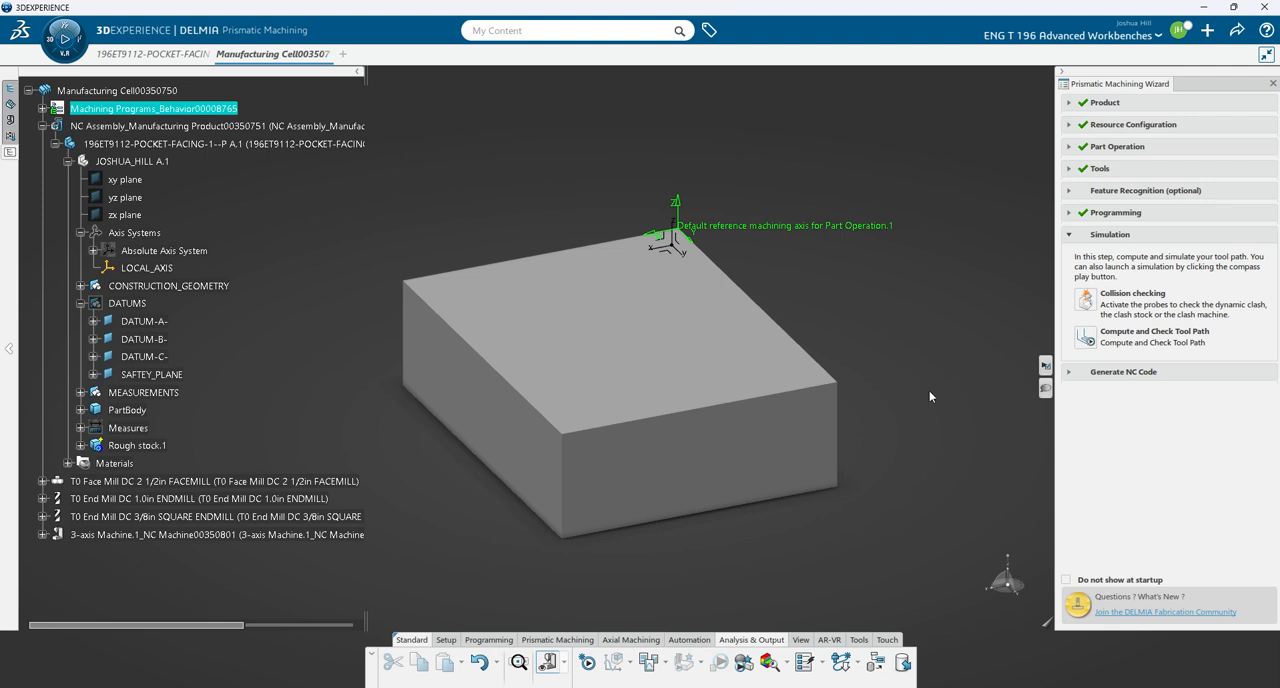
pyautogui.click(557, 639)
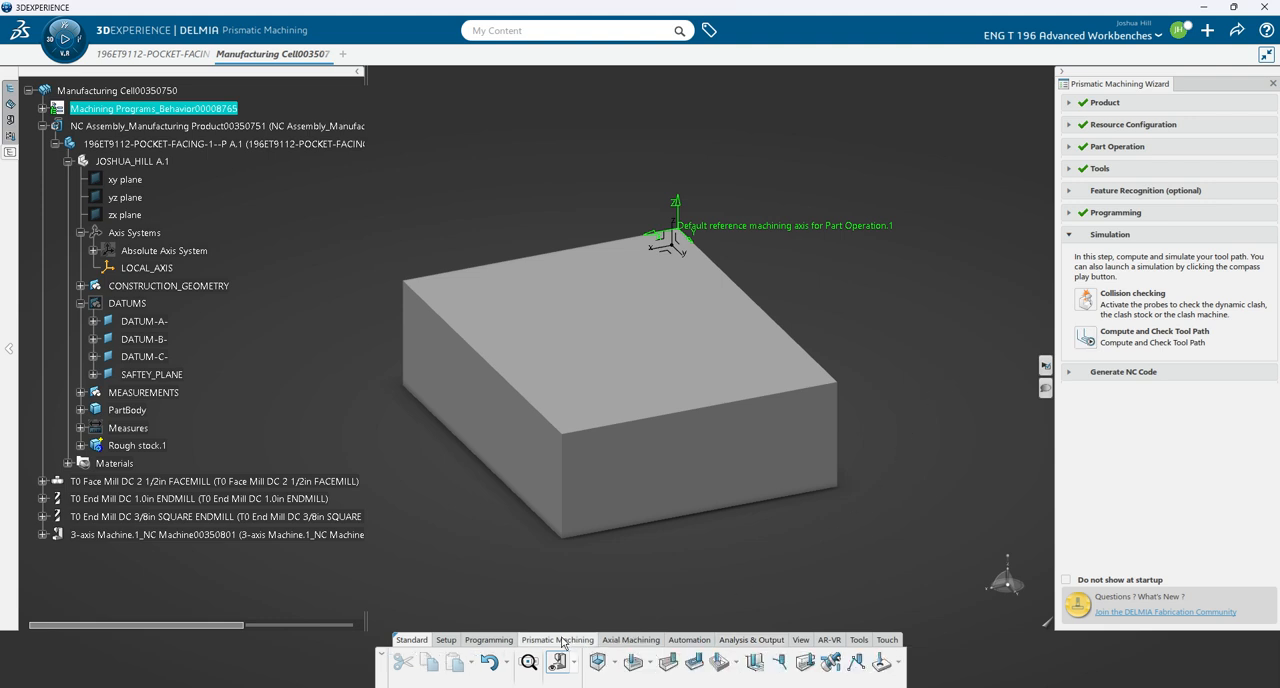
pyautogui.click(10, 90)
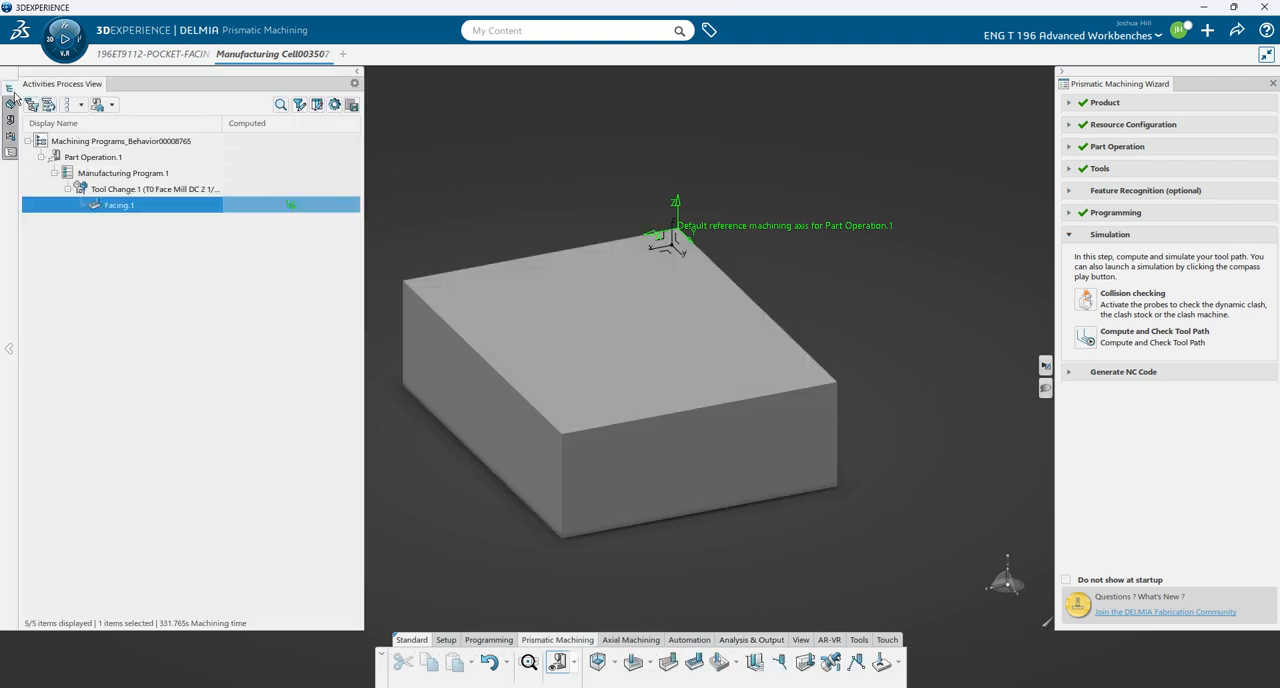
pyautogui.click(668, 662)
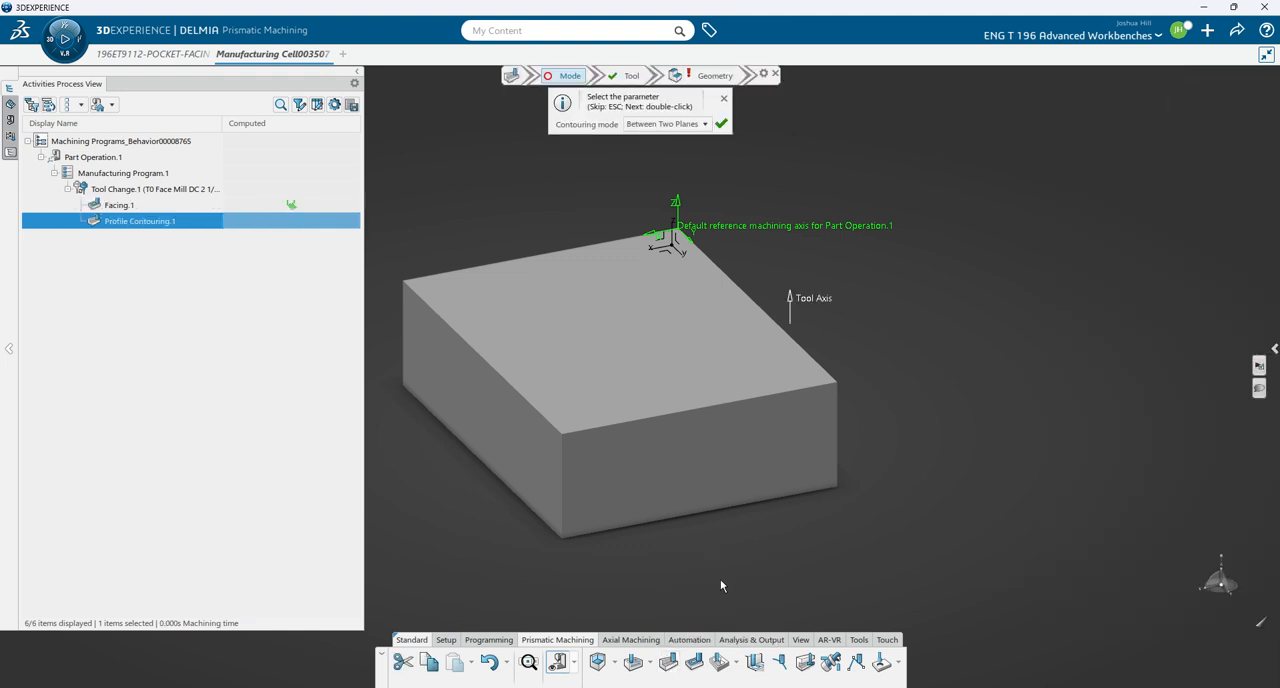
pyautogui.click(722, 124)
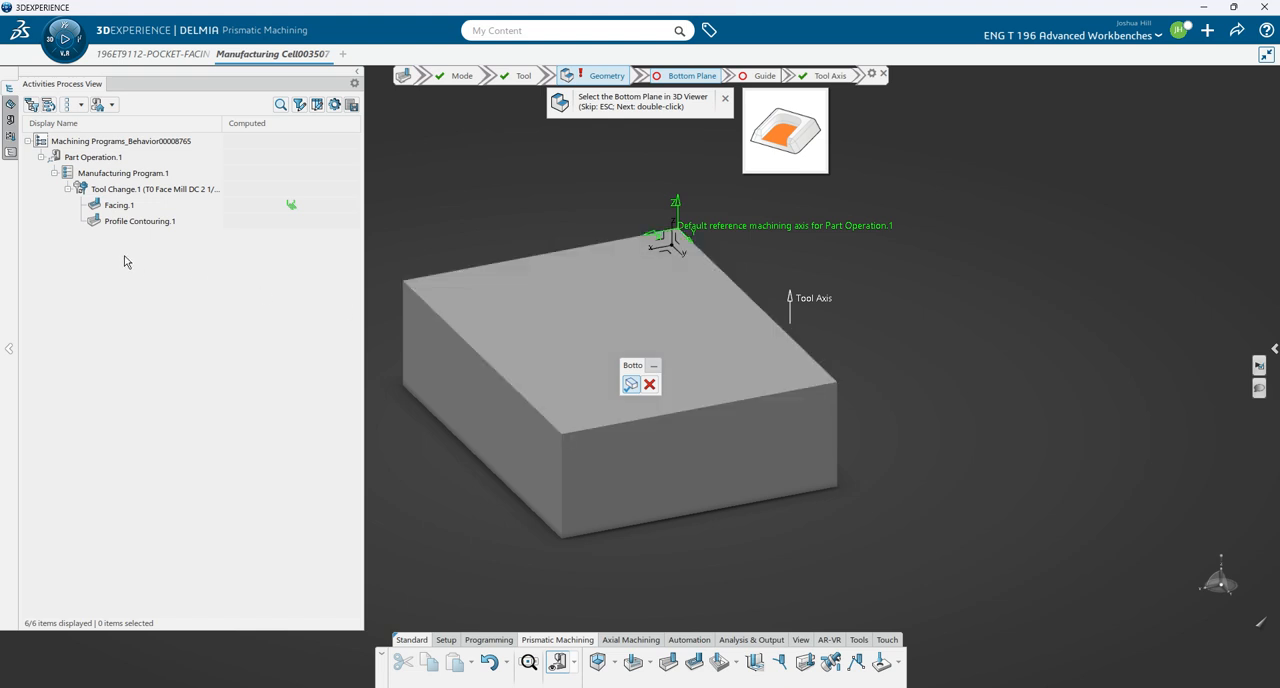
# - Hide Rough stock.1 and set the part's underside as the profile contouring's bottom plane, with its outer contour as guide
pyautogui.click(11, 153)
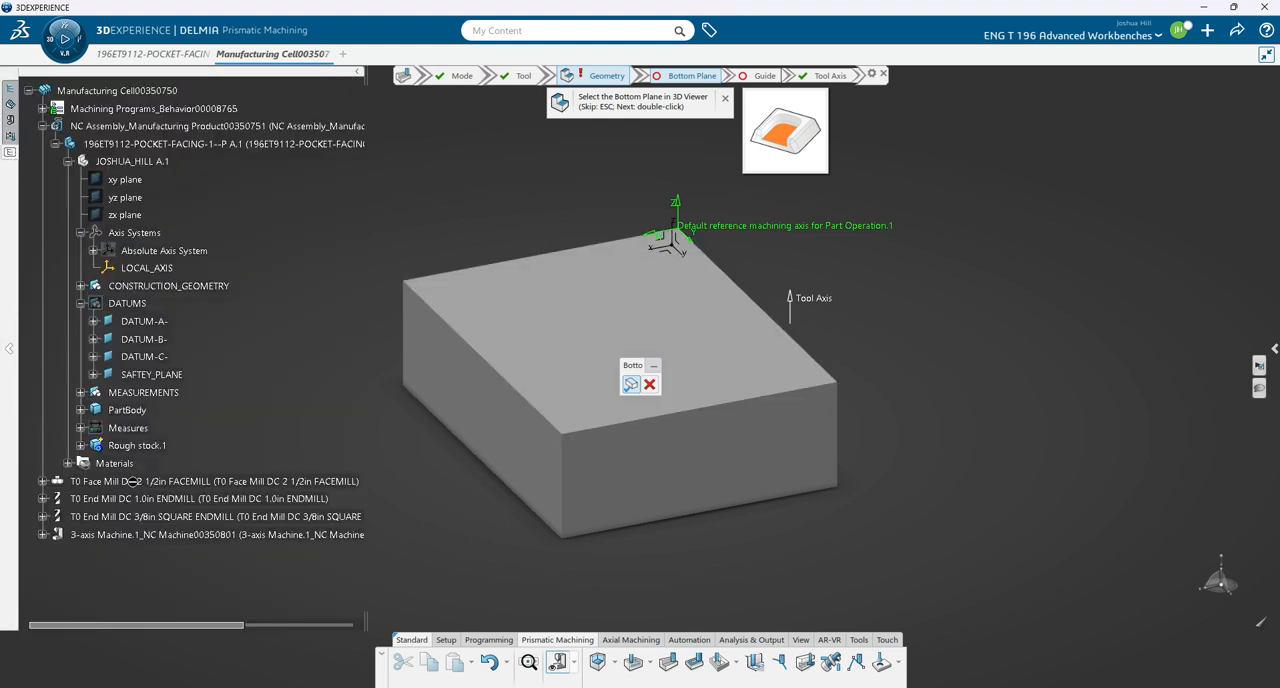
pyautogui.rightClick(134, 454)
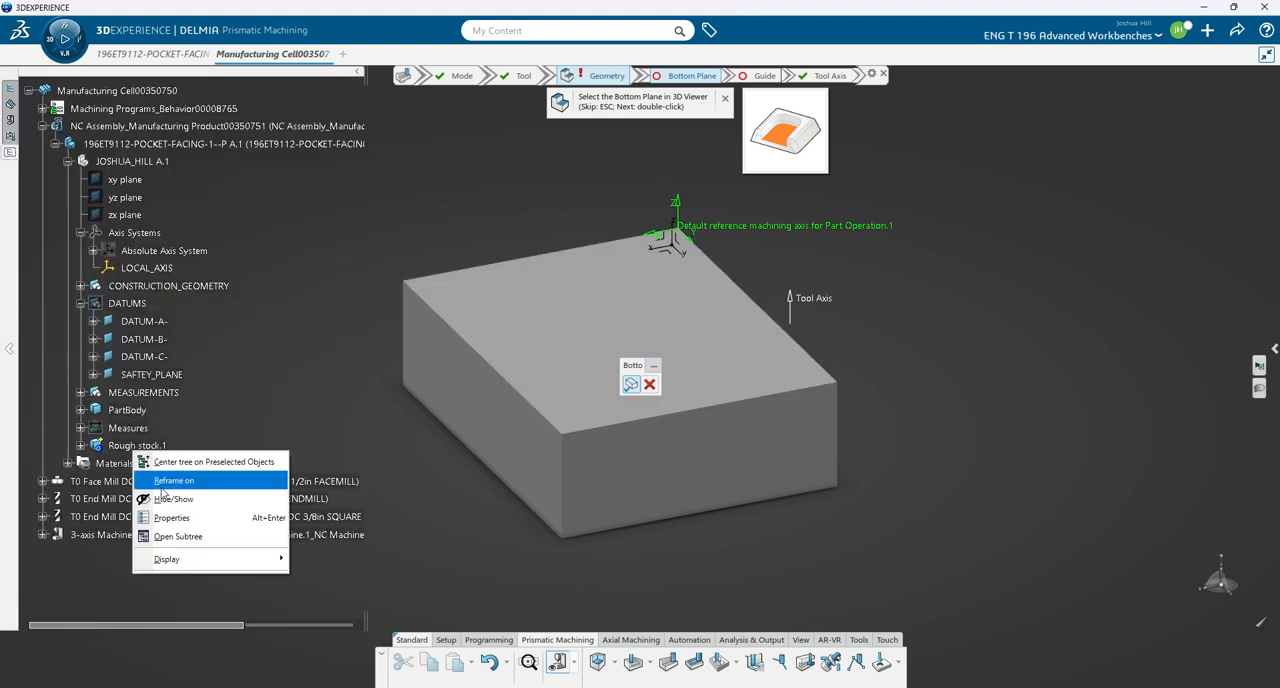
pyautogui.click(175, 500)
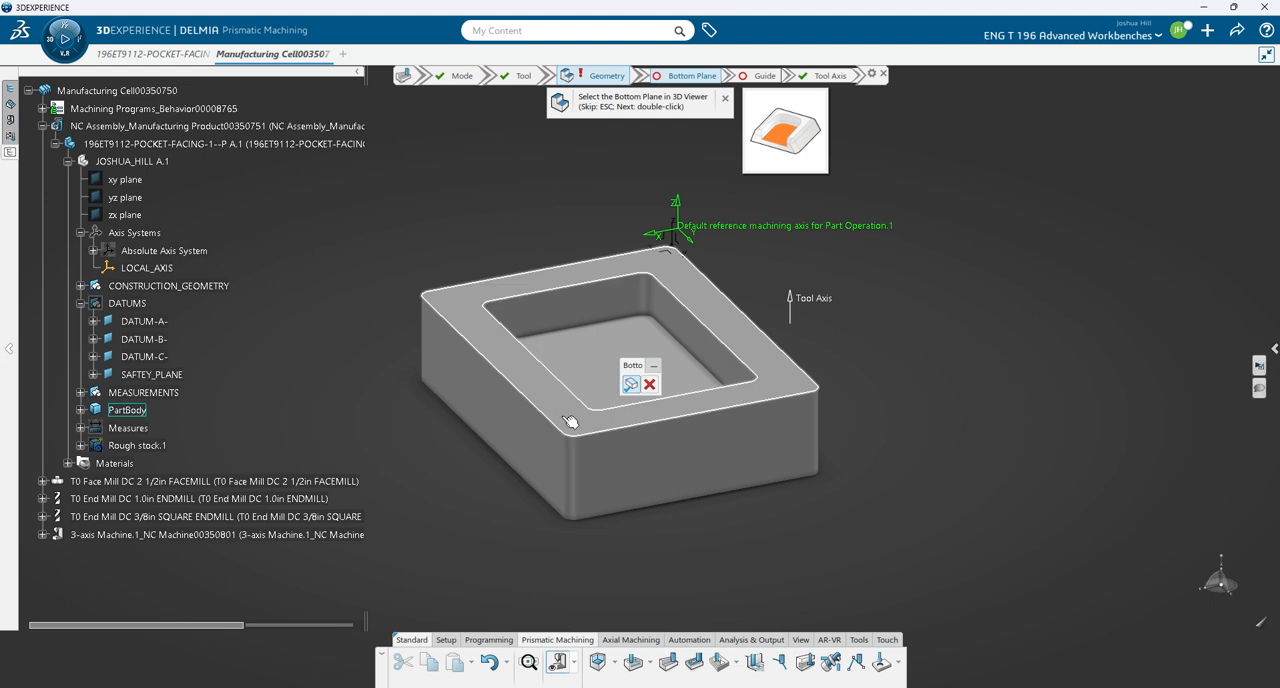
pyautogui.moveTo(568, 421)
pyautogui.mouseDown(button='middle')
pyautogui.moveTo(463, 446)
pyautogui.moveTo(463, 366)
pyautogui.moveTo(551, 437)
pyautogui.mouseUp(button='middle')
pyautogui.moveTo(415, 259); pyautogui.dragTo(481, 588, button='middle')
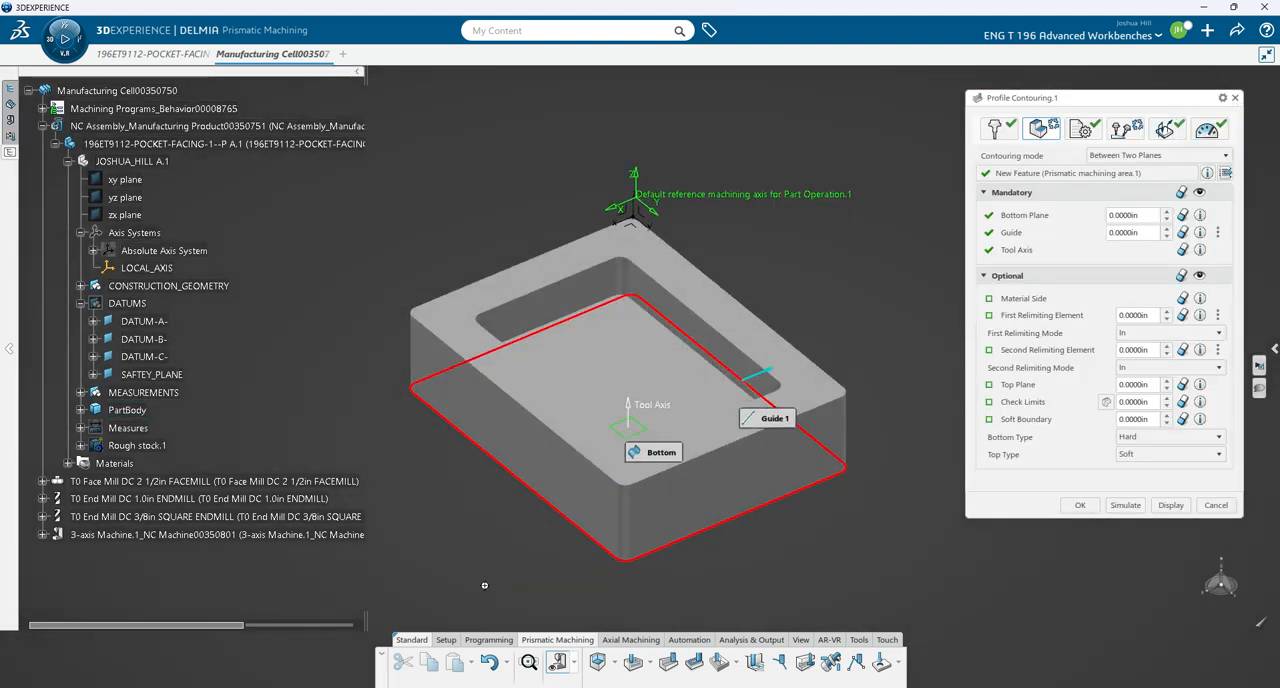
# - Set the part's upper face as the profile contouring operation's top plane
pyautogui.click(988, 389)
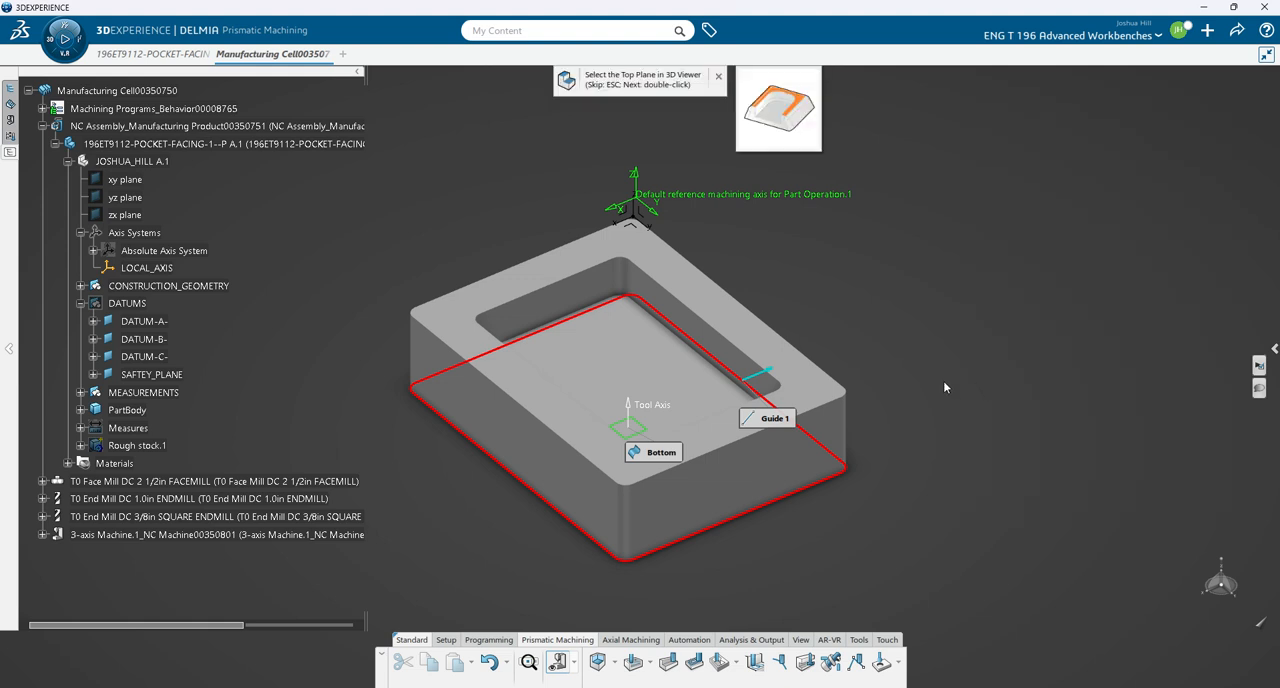
pyautogui.click(779, 357)
pyautogui.moveTo(890, 538); pyautogui.dragTo(790, 462, button='middle')
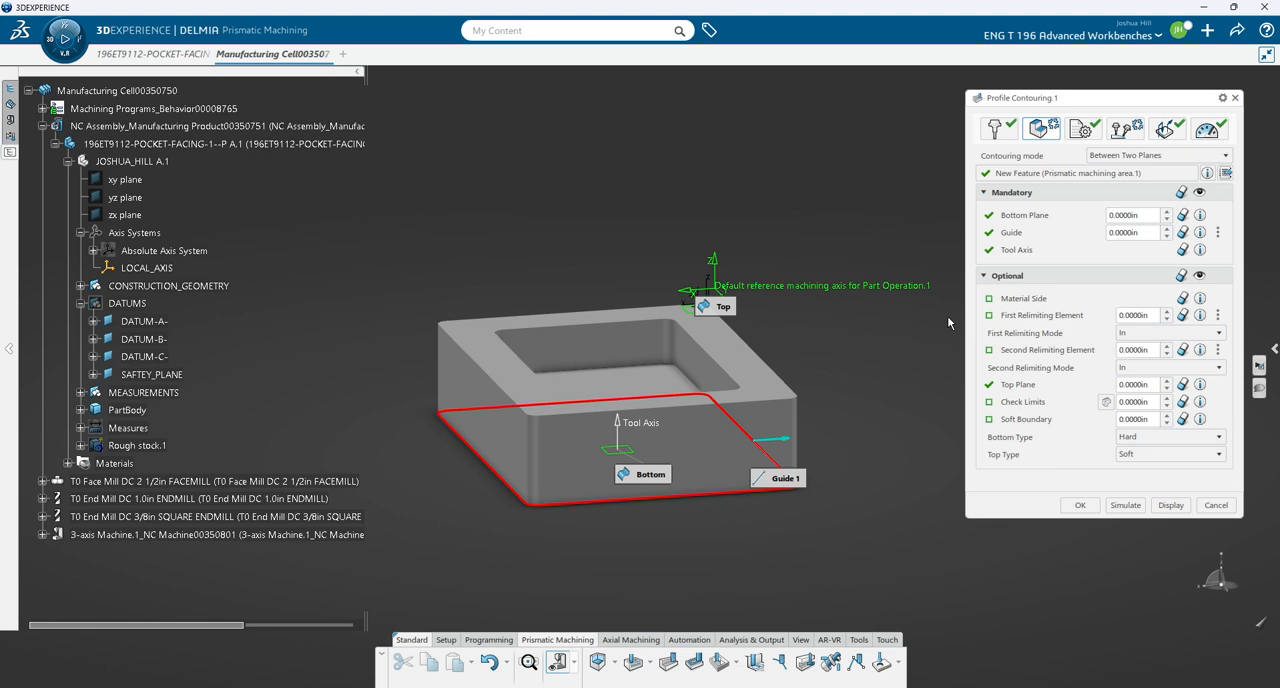
# - Set the profile contouring's tool path style to One-Way and review its radial and axial strategy
pyautogui.click(1080, 129)
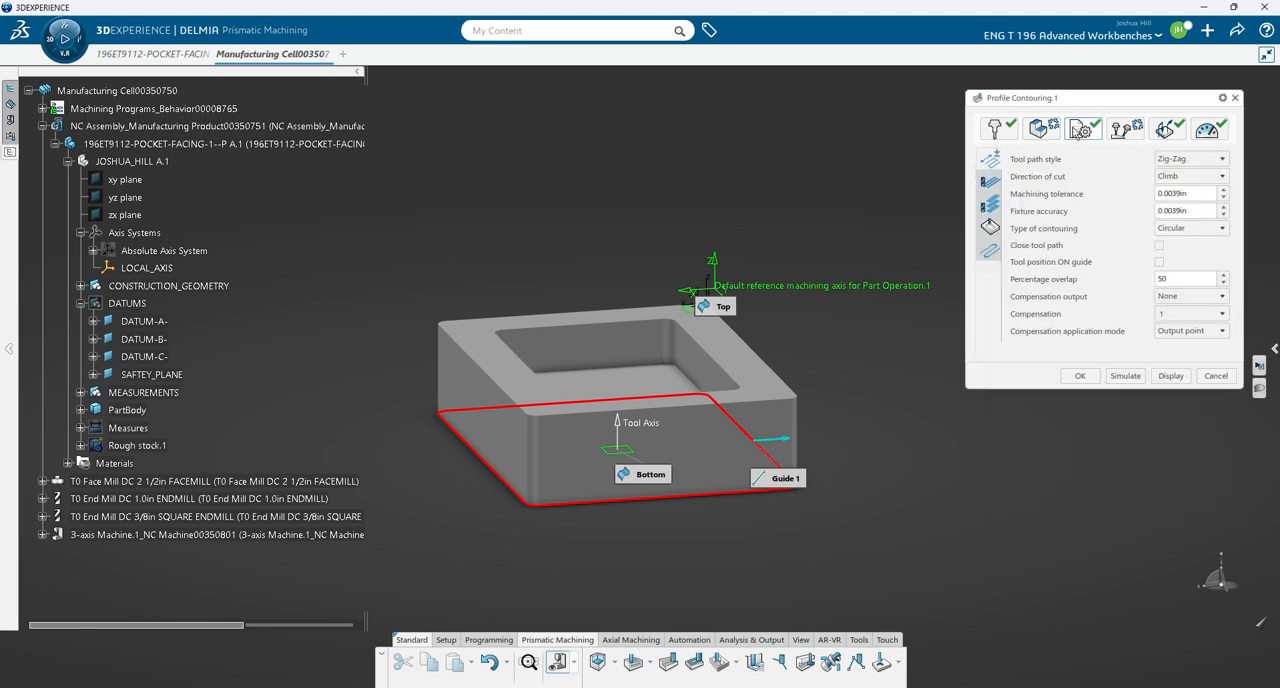
pyautogui.click(1190, 159)
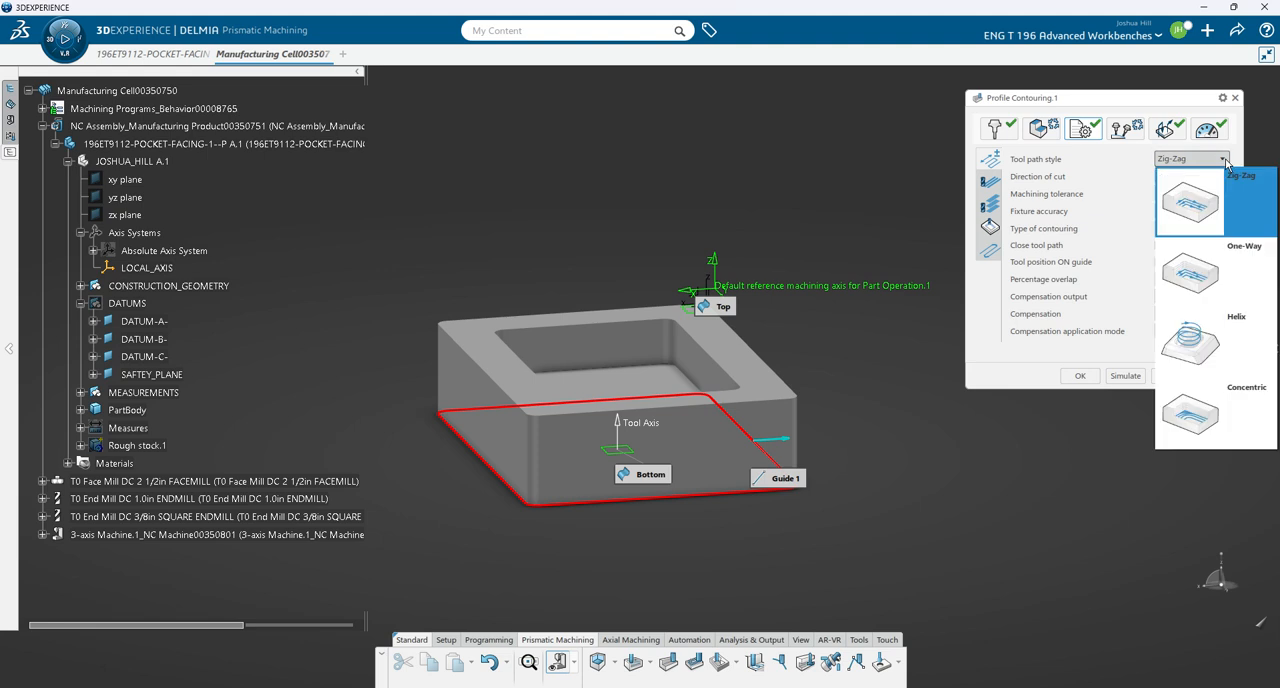
pyautogui.click(1200, 262)
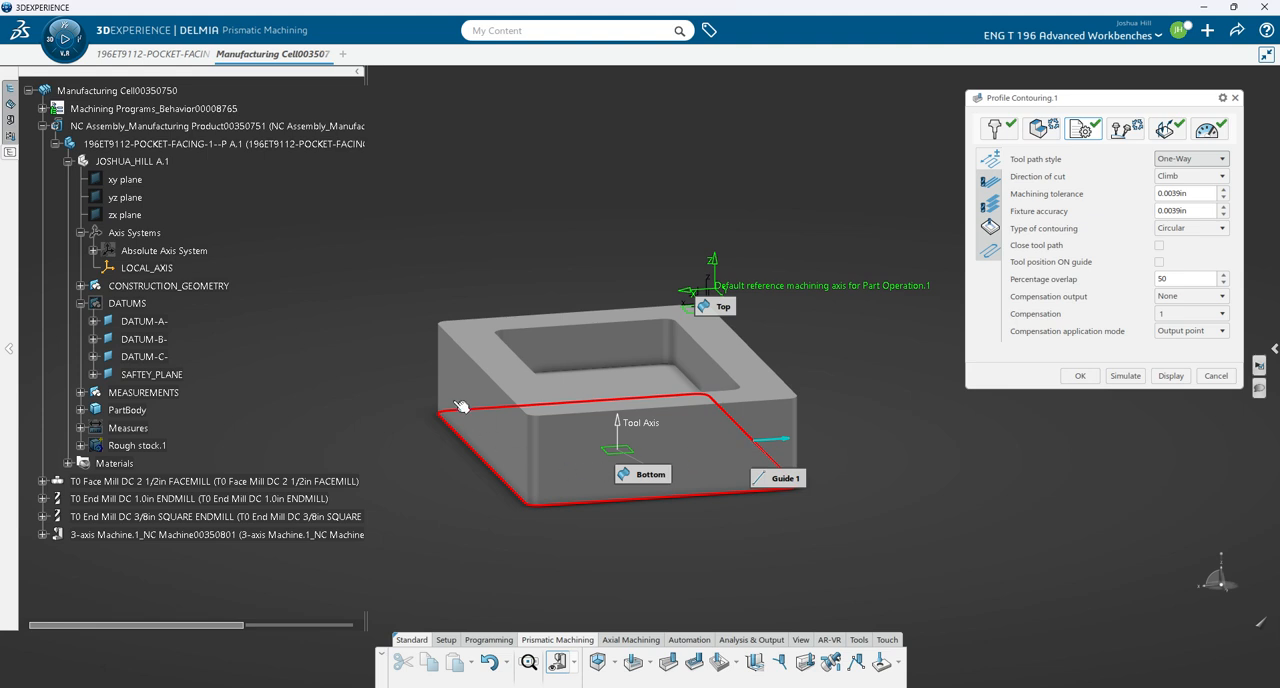
pyautogui.click(992, 182)
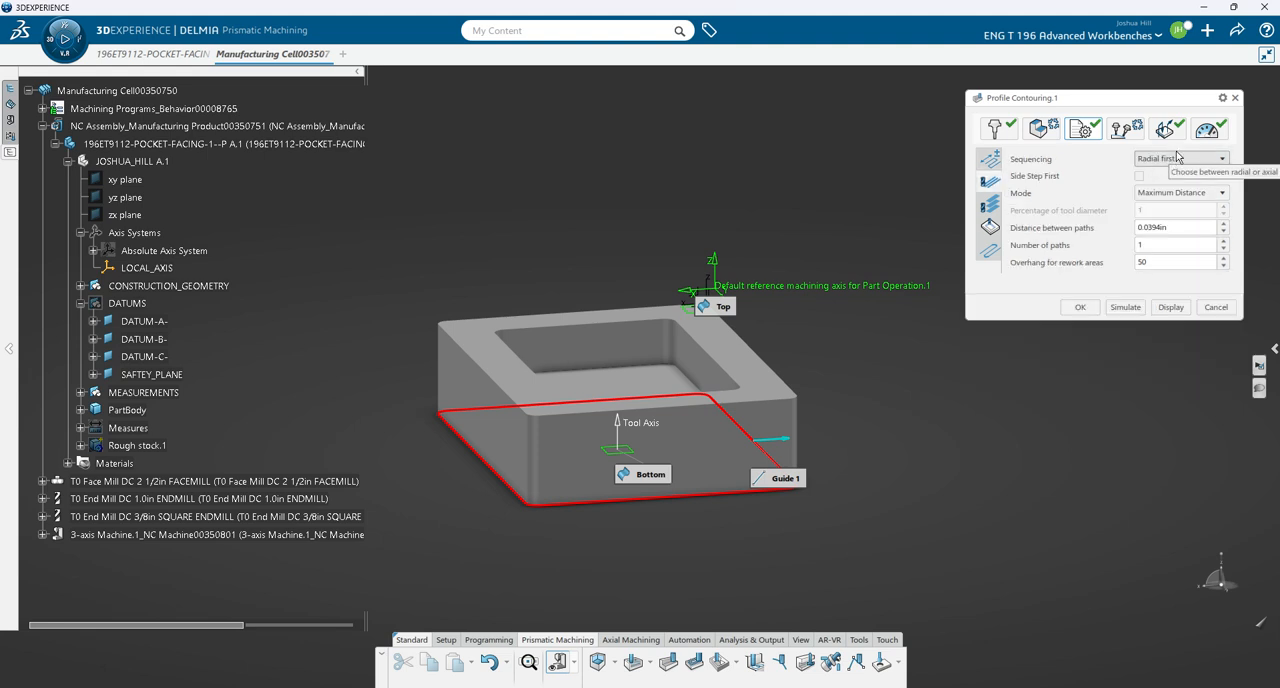
pyautogui.click(989, 206)
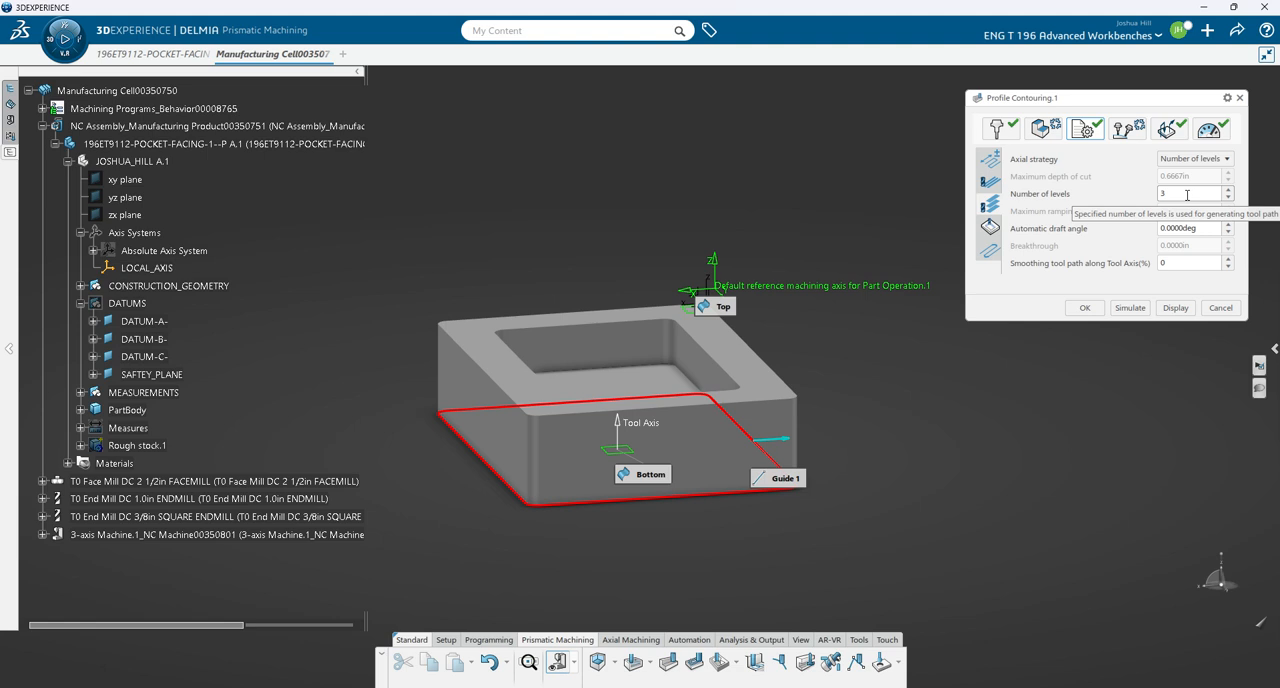
# - Set the profile contouring's side finish pass mode to Side finish each level and recheck the other strategy settings
pyautogui.click(990, 228)
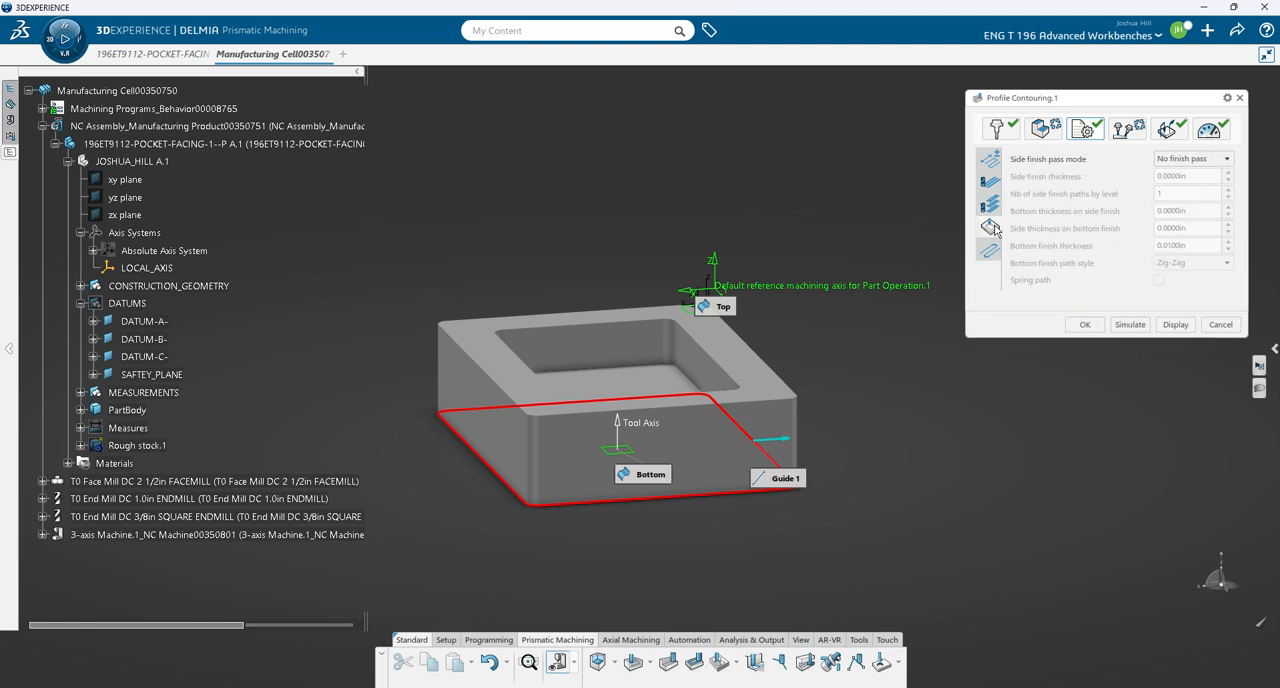
pyautogui.click(1227, 159)
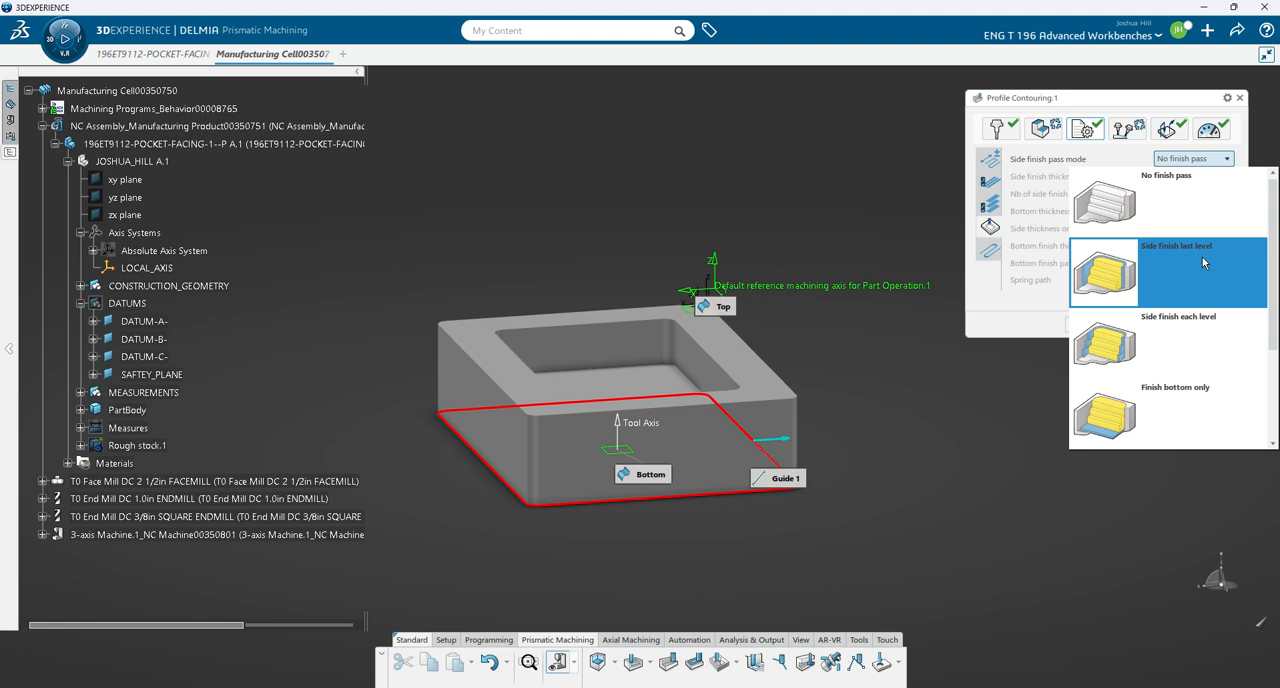
pyautogui.click(1193, 324)
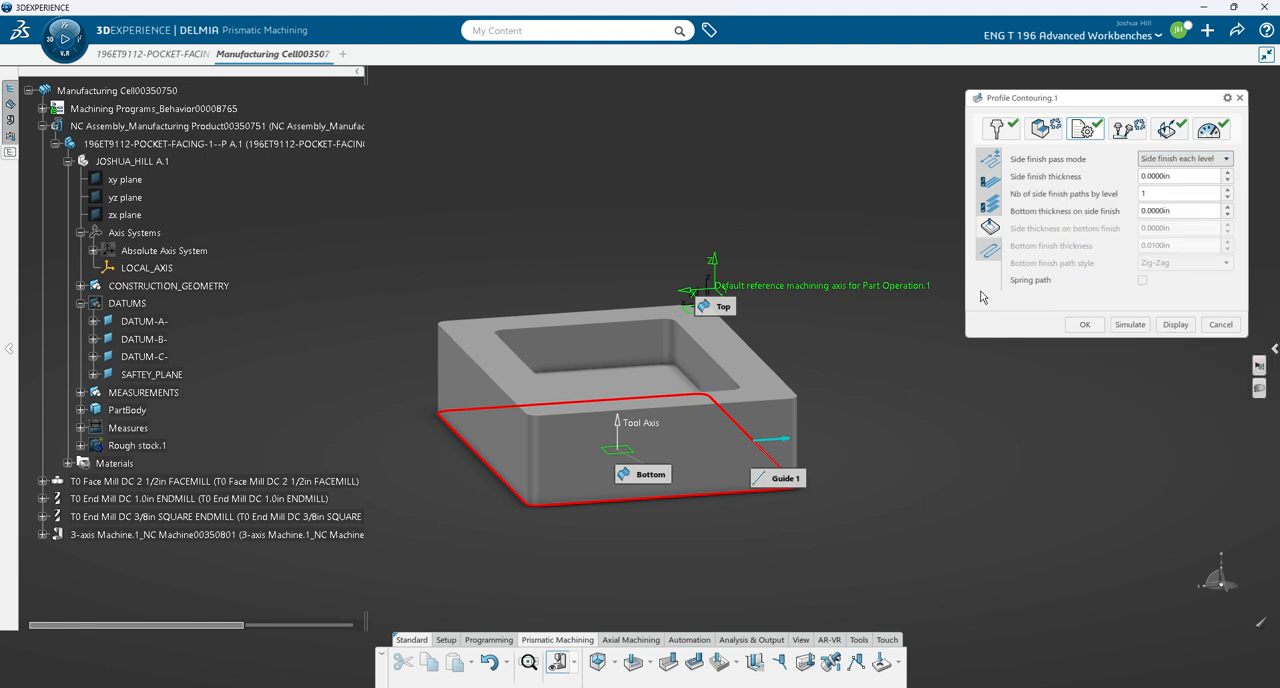
pyautogui.click(990, 250)
pyautogui.click(989, 161)
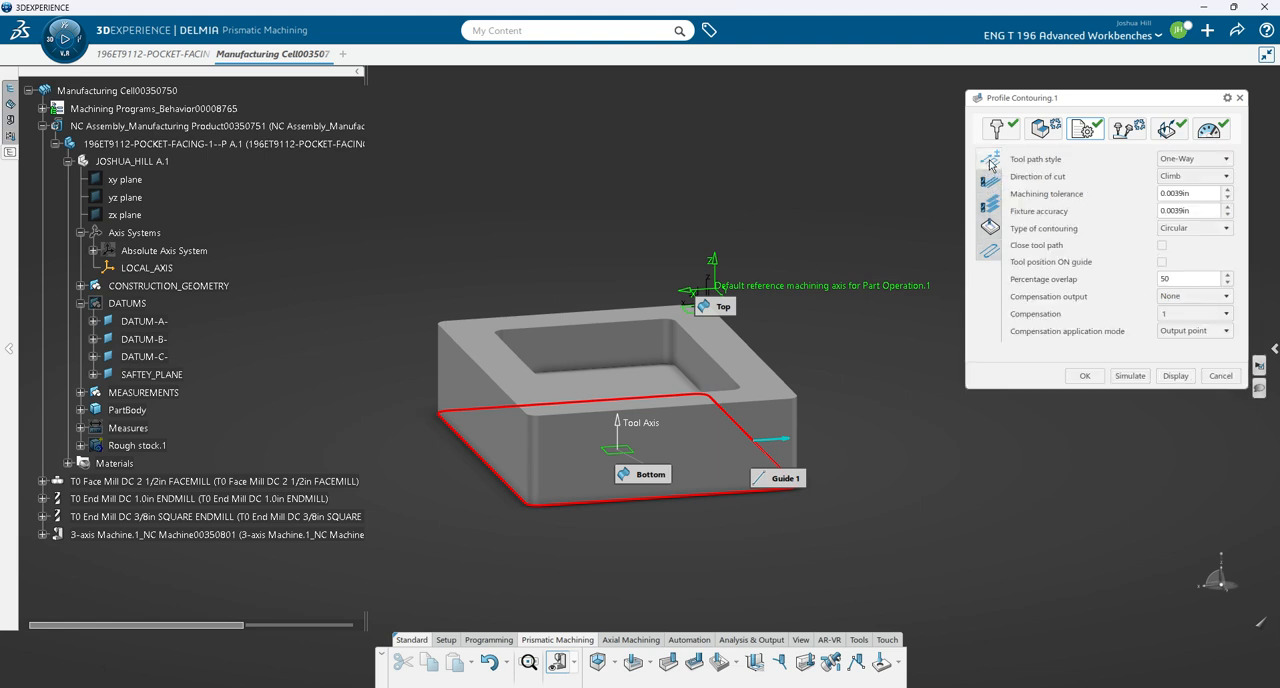
pyautogui.click(989, 182)
pyautogui.click(989, 205)
pyautogui.click(989, 229)
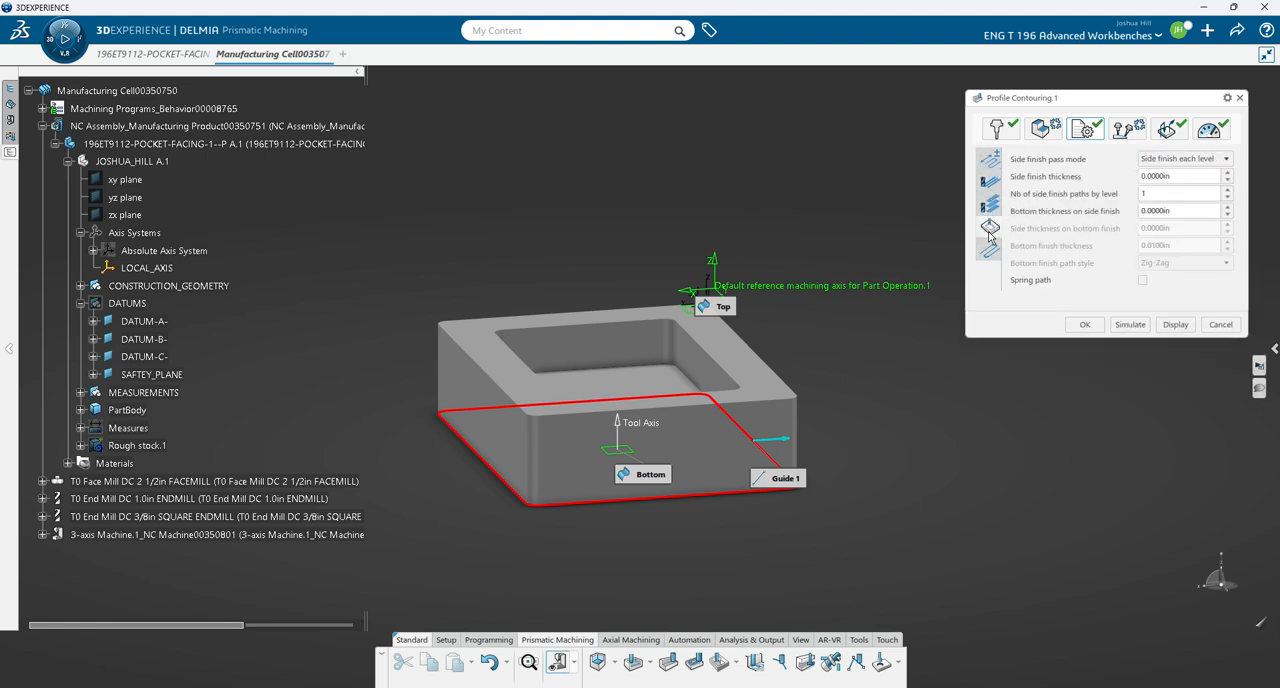
# - Set the profile contouring's machining feedrate to 70 in_mn, finishing feedrate to 35 in_mn and machining spindle speed to 6000 turn_mn
pyautogui.click(990, 250)
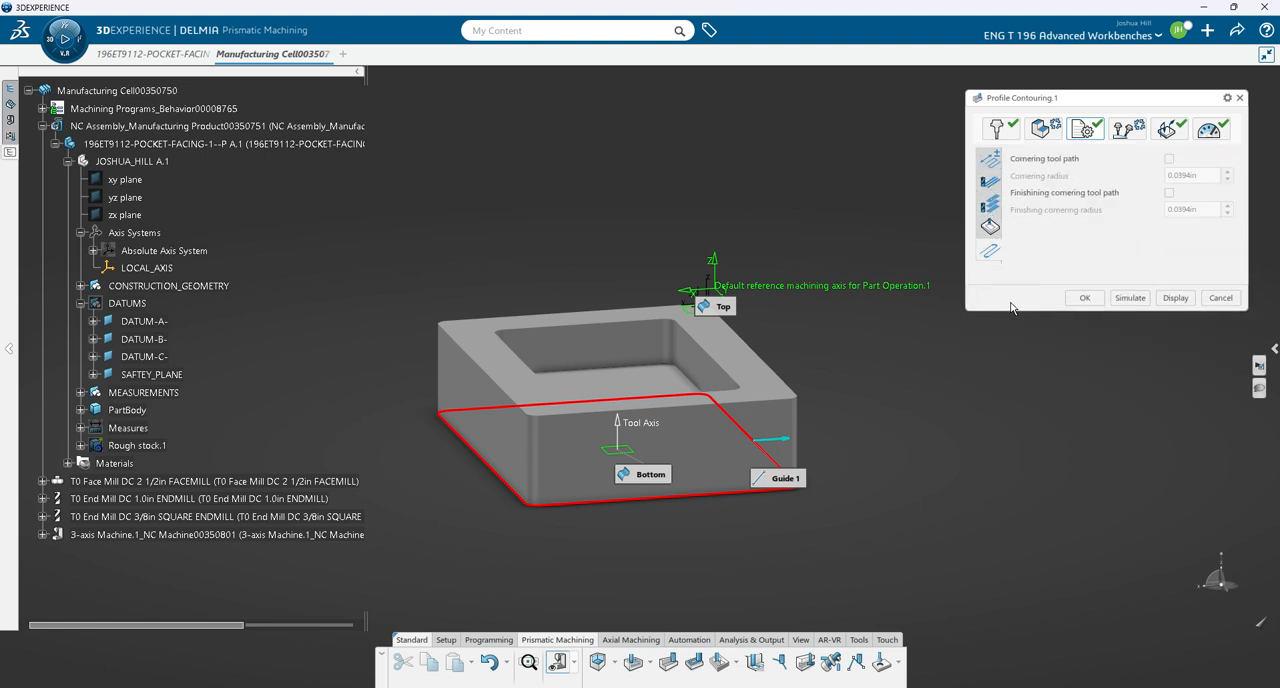
pyautogui.click(1210, 130)
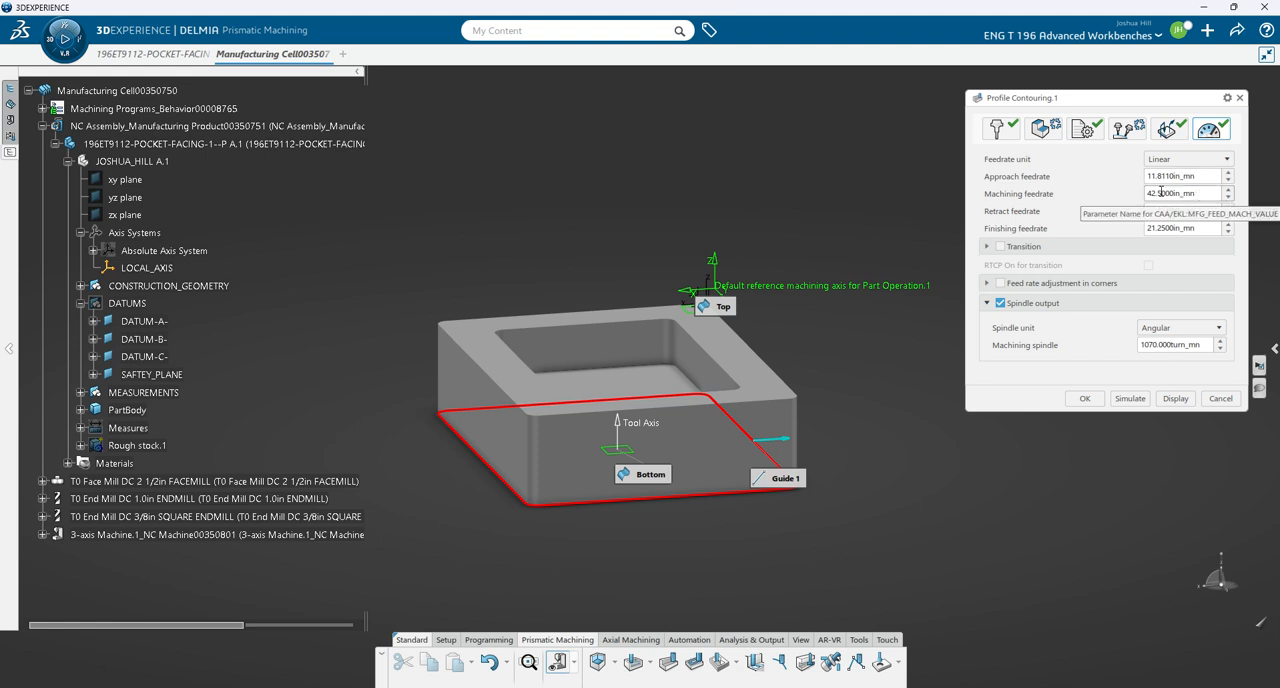
pyautogui.moveTo(1161, 193); pyautogui.dragTo(1141, 198)
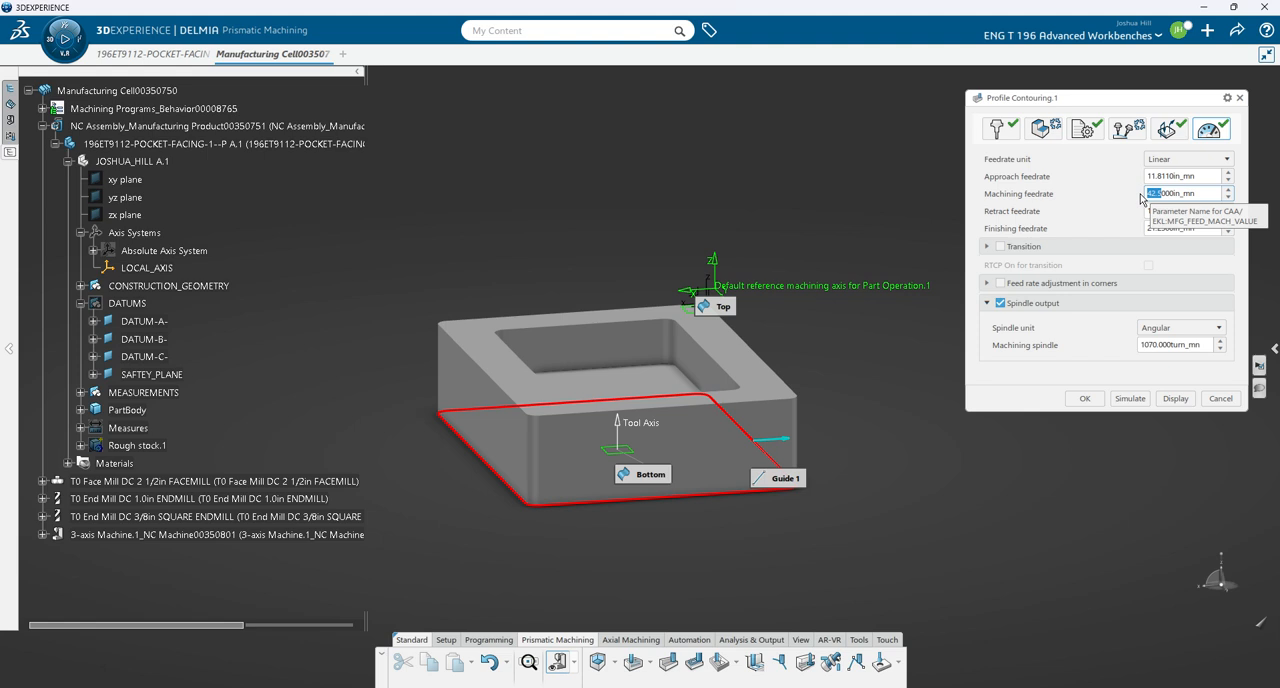
pyautogui.write('70.')
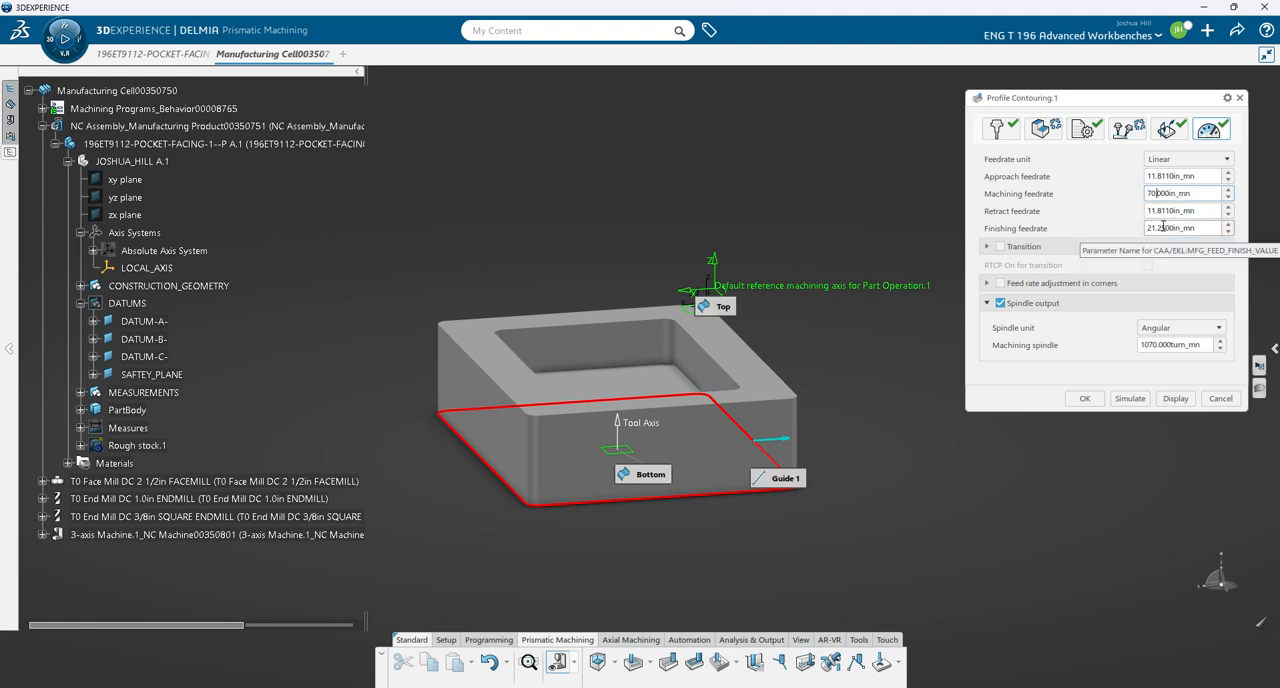
pyautogui.moveTo(1167, 228); pyautogui.dragTo(1143, 228)
pyautogui.write('35.')
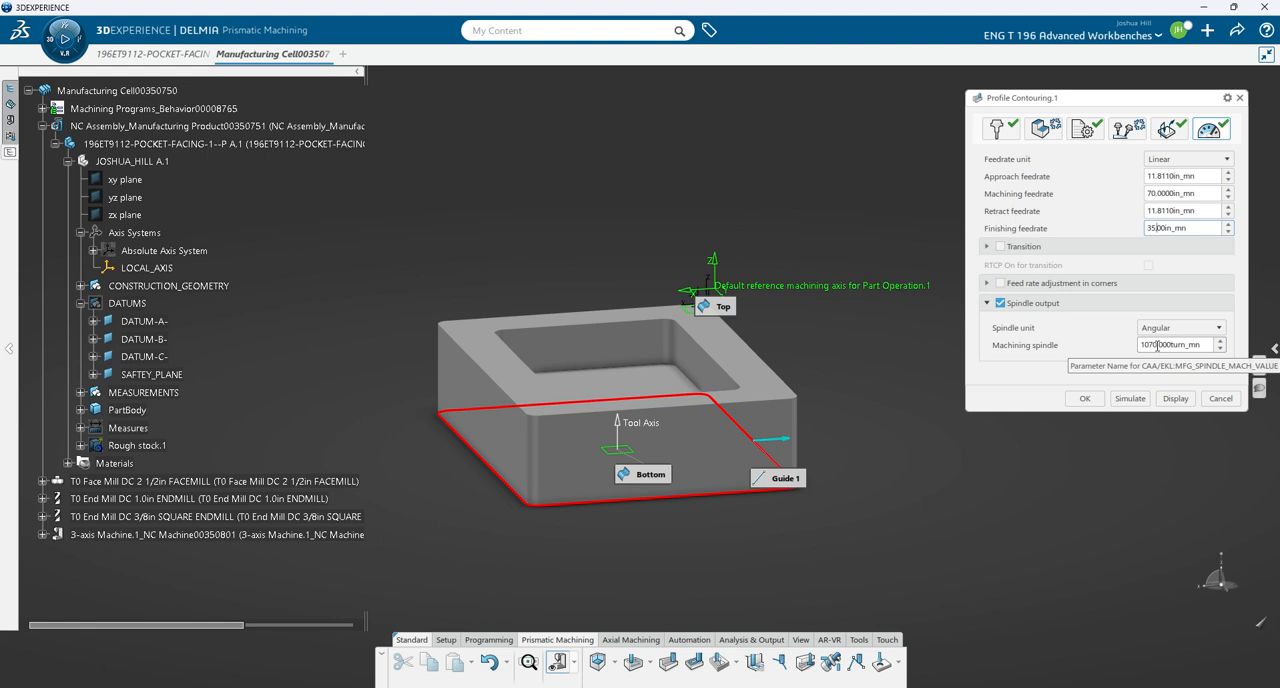
pyautogui.moveTo(1157, 344); pyautogui.dragTo(1127, 350)
pyautogui.write('600')
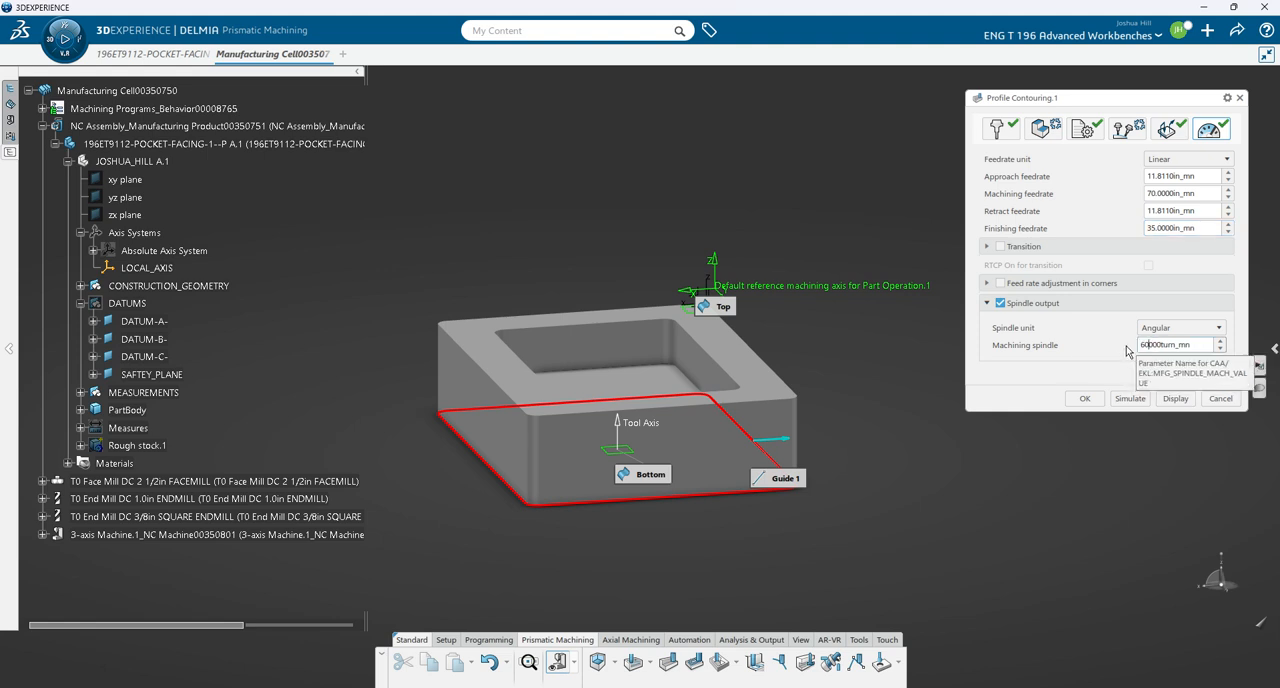
pyautogui.write('0')
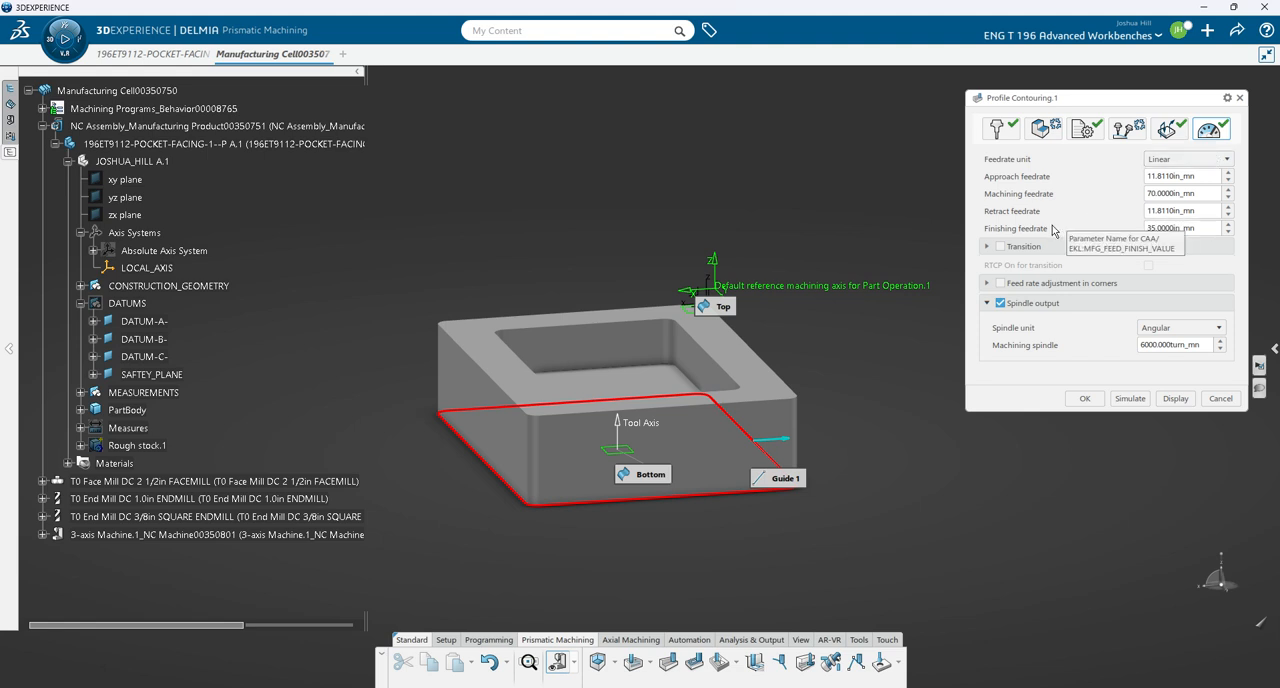
# - Accept the profile contouring operation, compute and check its tool path, and return to the list of machining activities
pyautogui.click(1128, 399)
pyautogui.click(1044, 131)
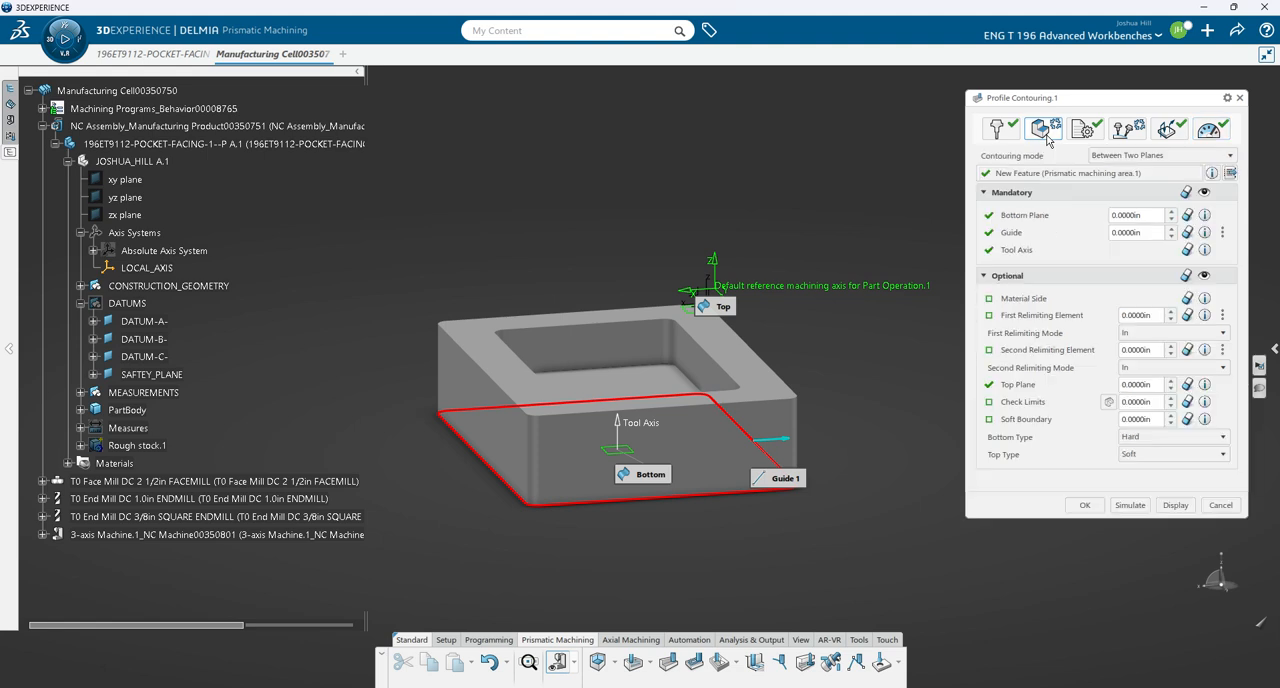
pyautogui.click(1091, 509)
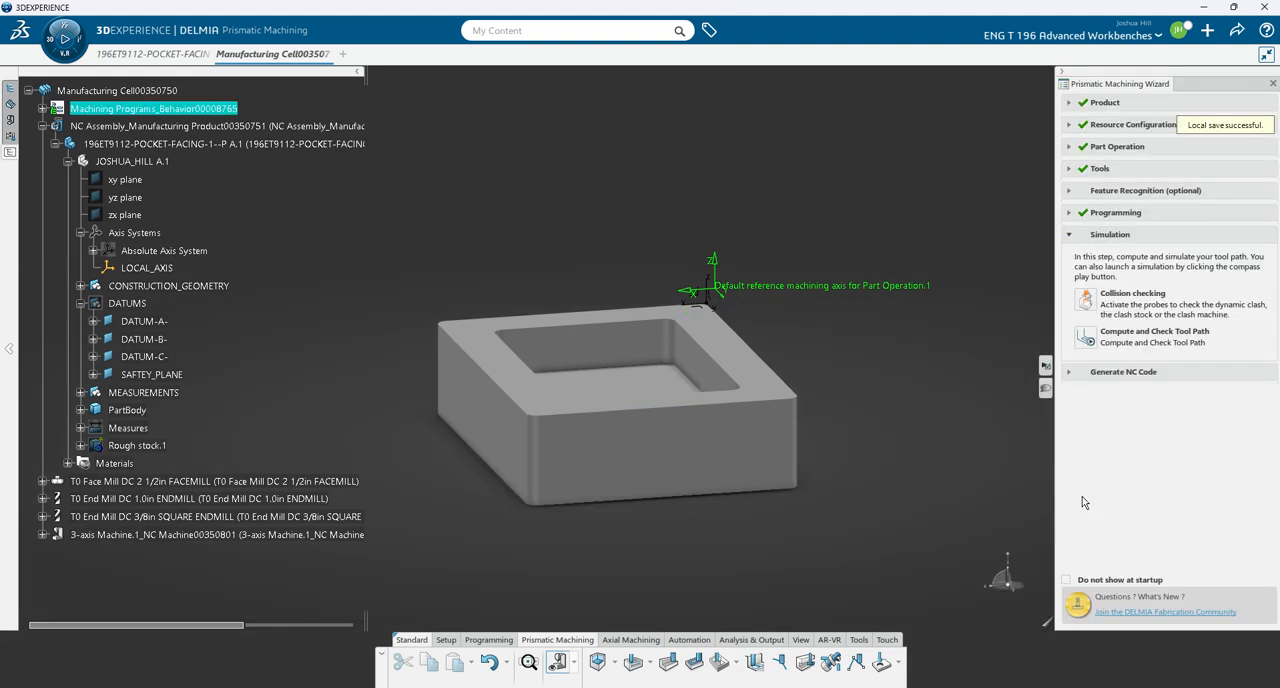
pyautogui.click(1085, 338)
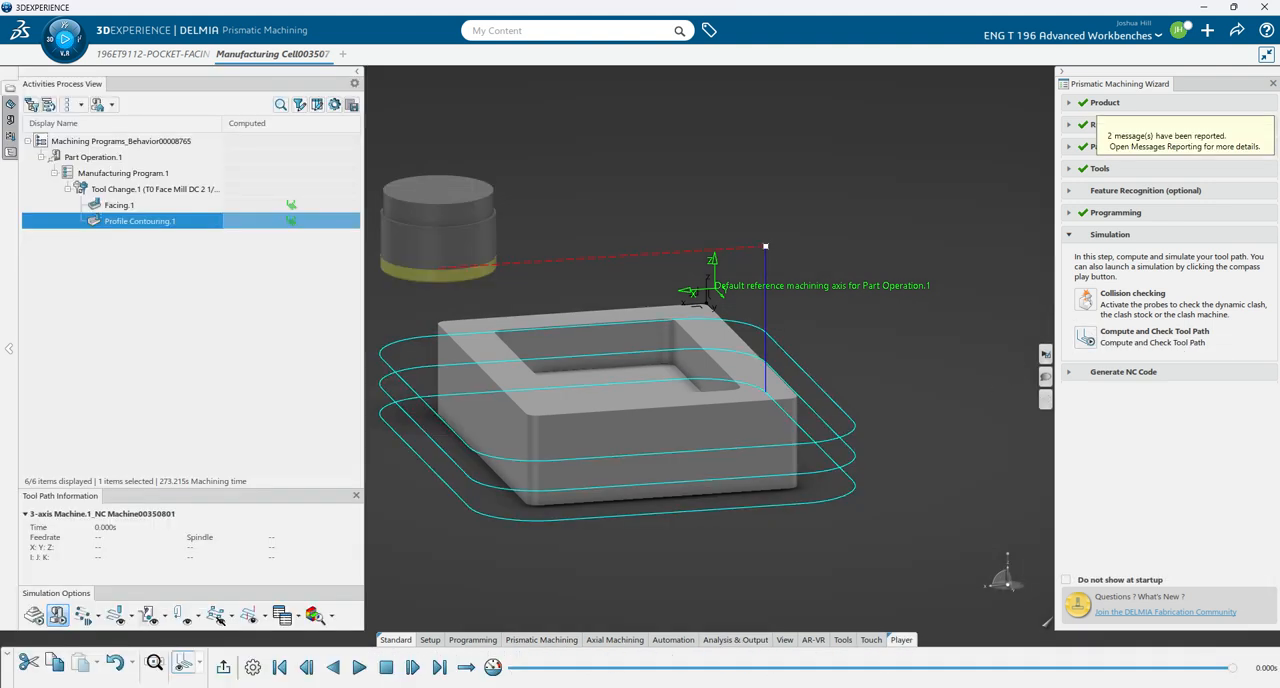
pyautogui.click(223, 668)
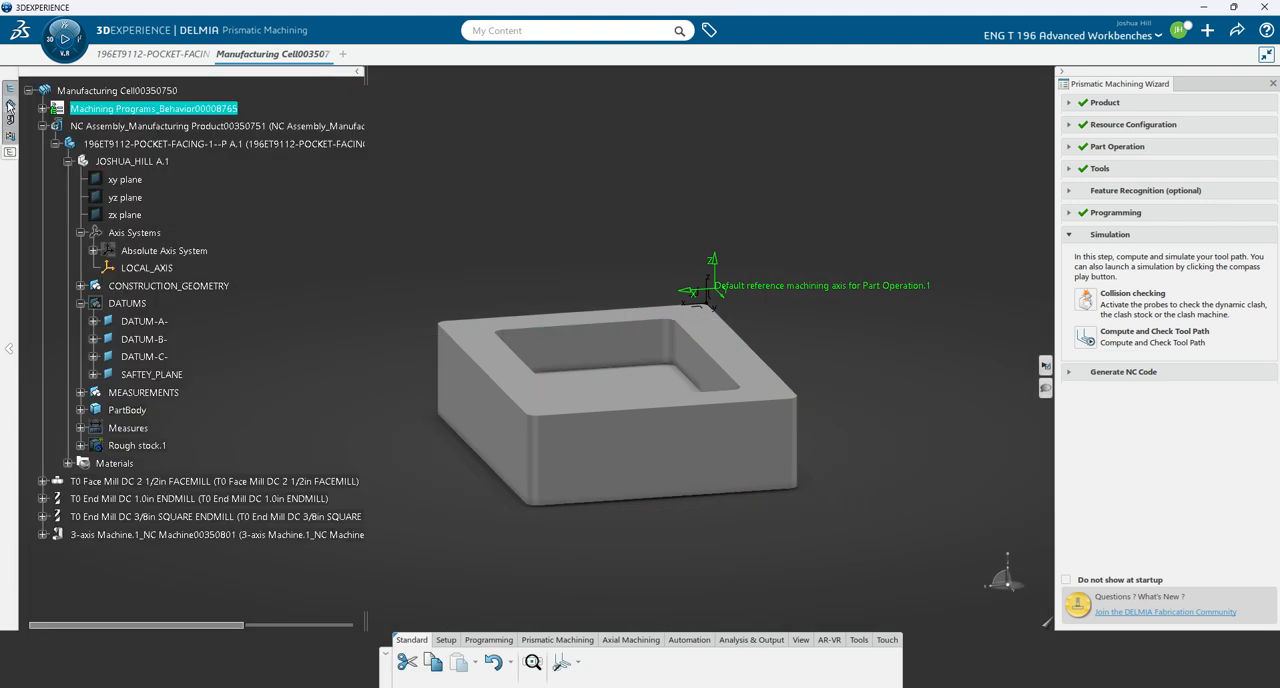
pyautogui.click(10, 104)
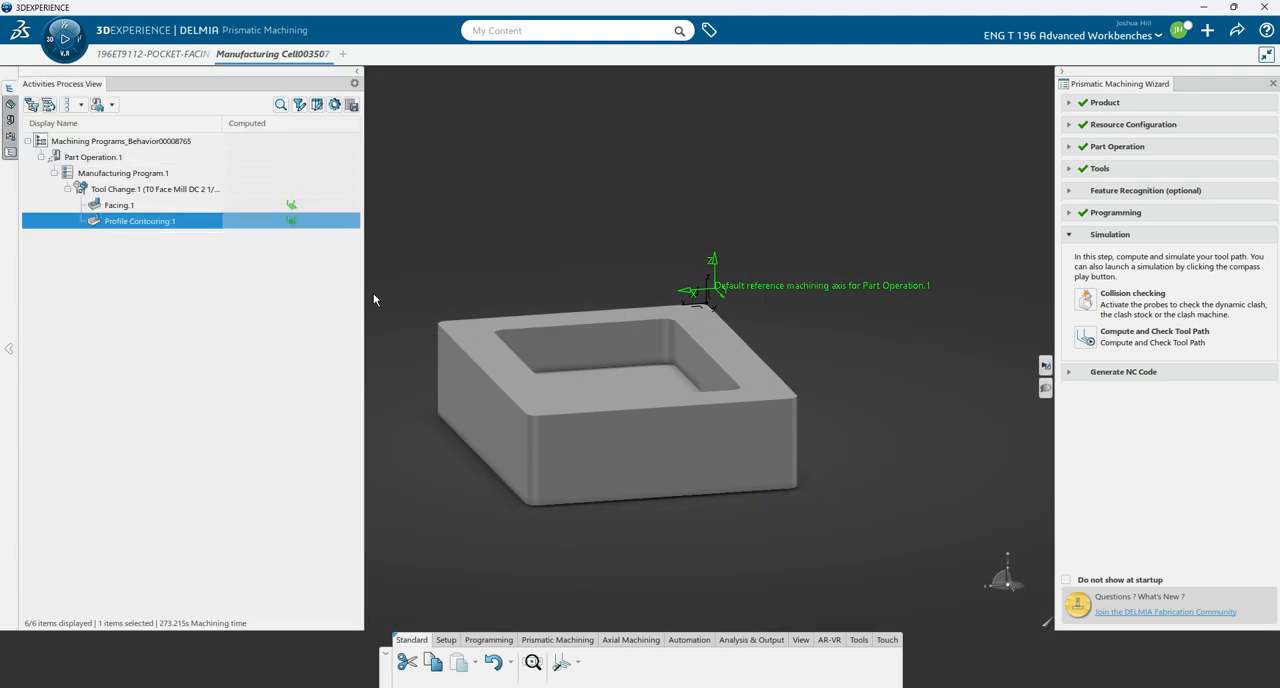
pyautogui.click(1097, 170)
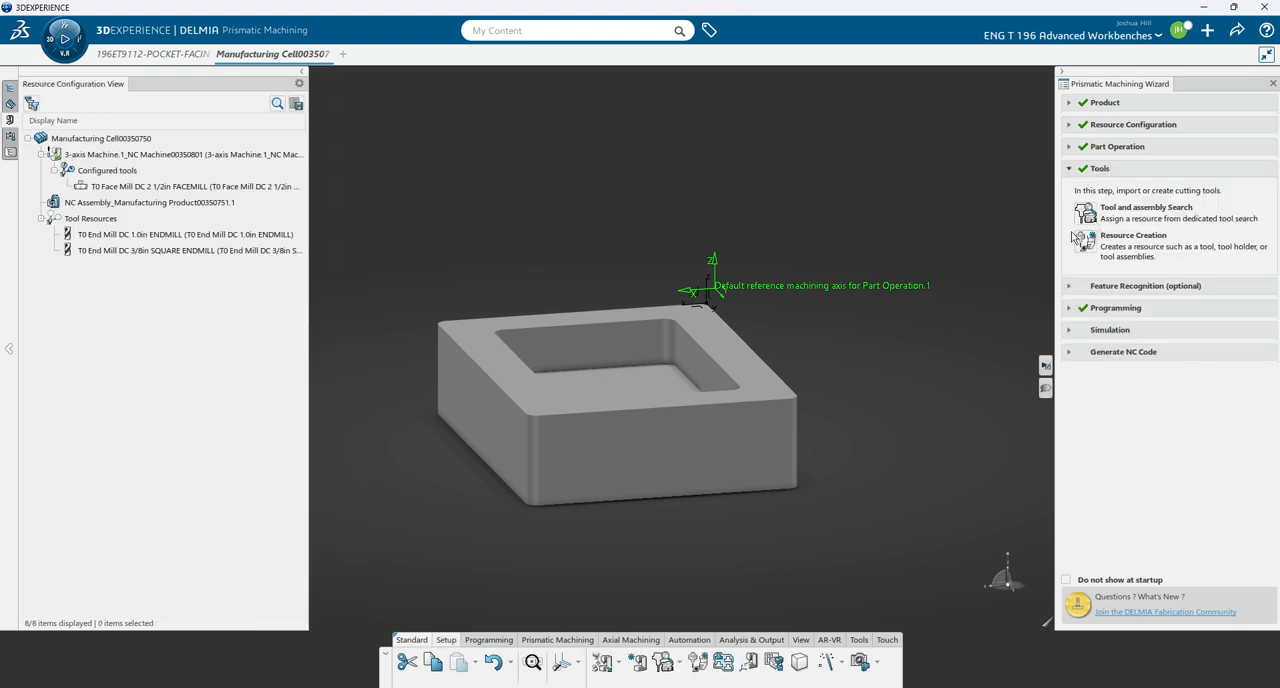
pyautogui.click(1118, 248)
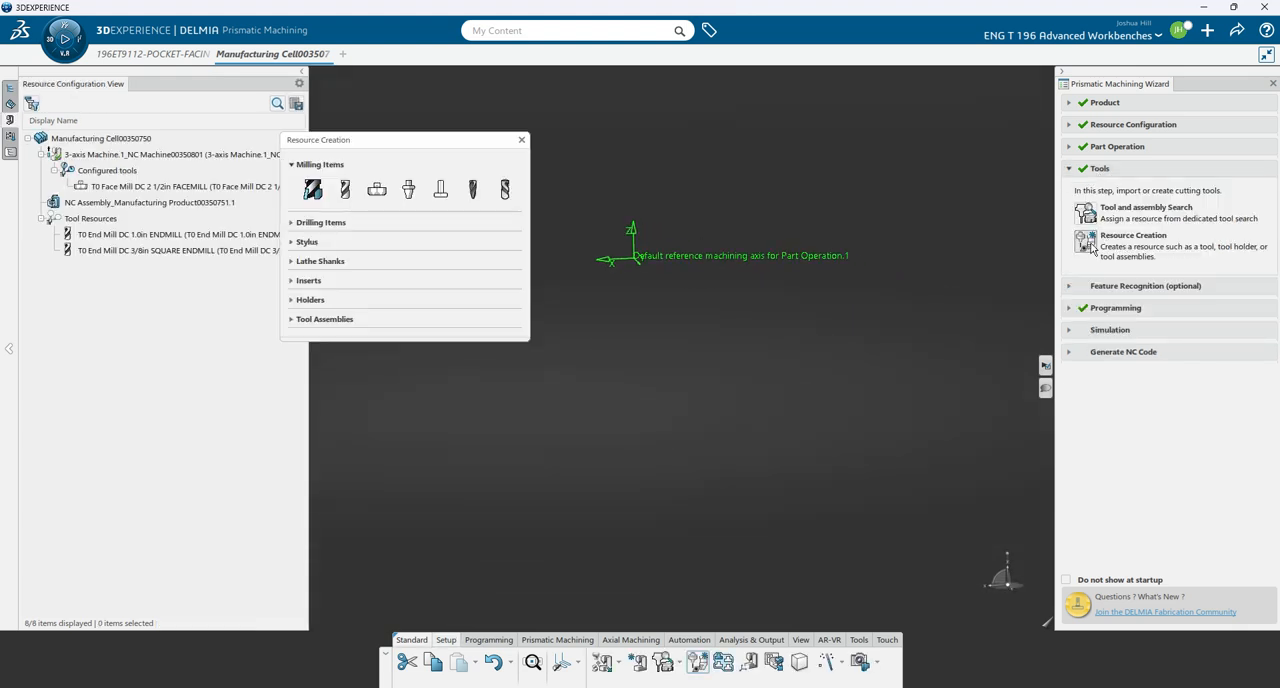
pyautogui.click(521, 140)
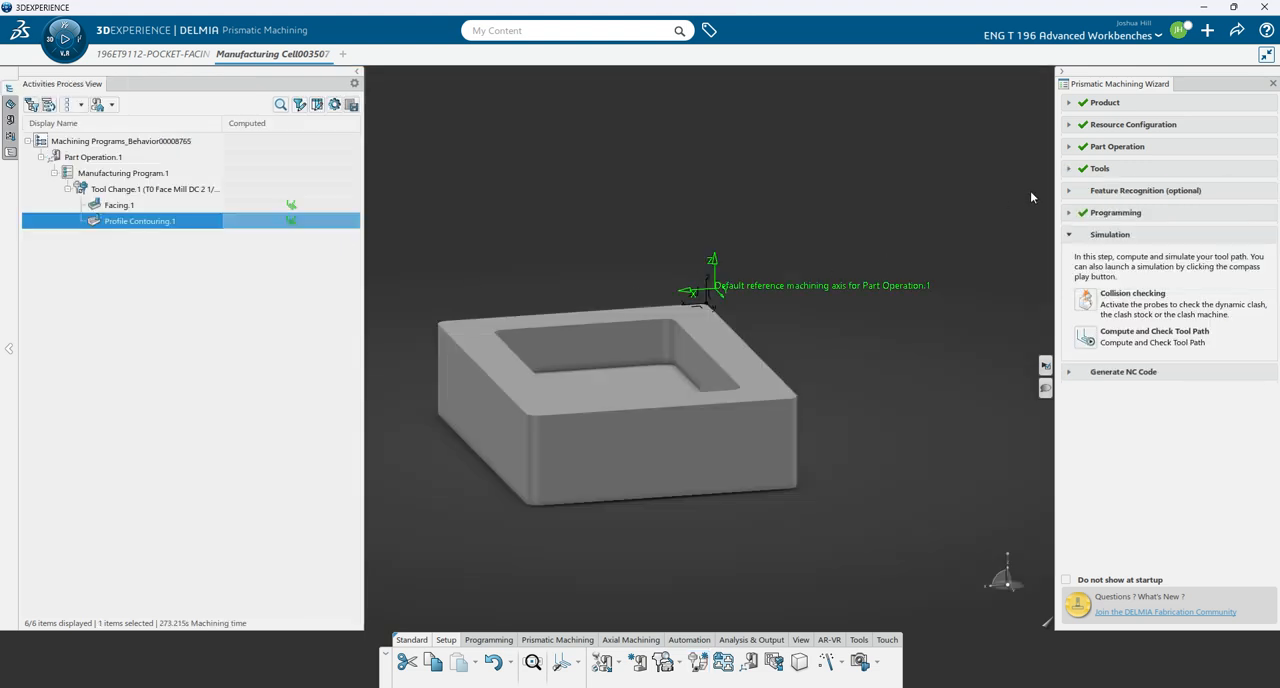
# - Edit Profile Contouring.1 to use the T0 End Mill DC 1.0in ENDMILL, without continuing the tool assembly search
pyautogui.rightClick(150, 226)
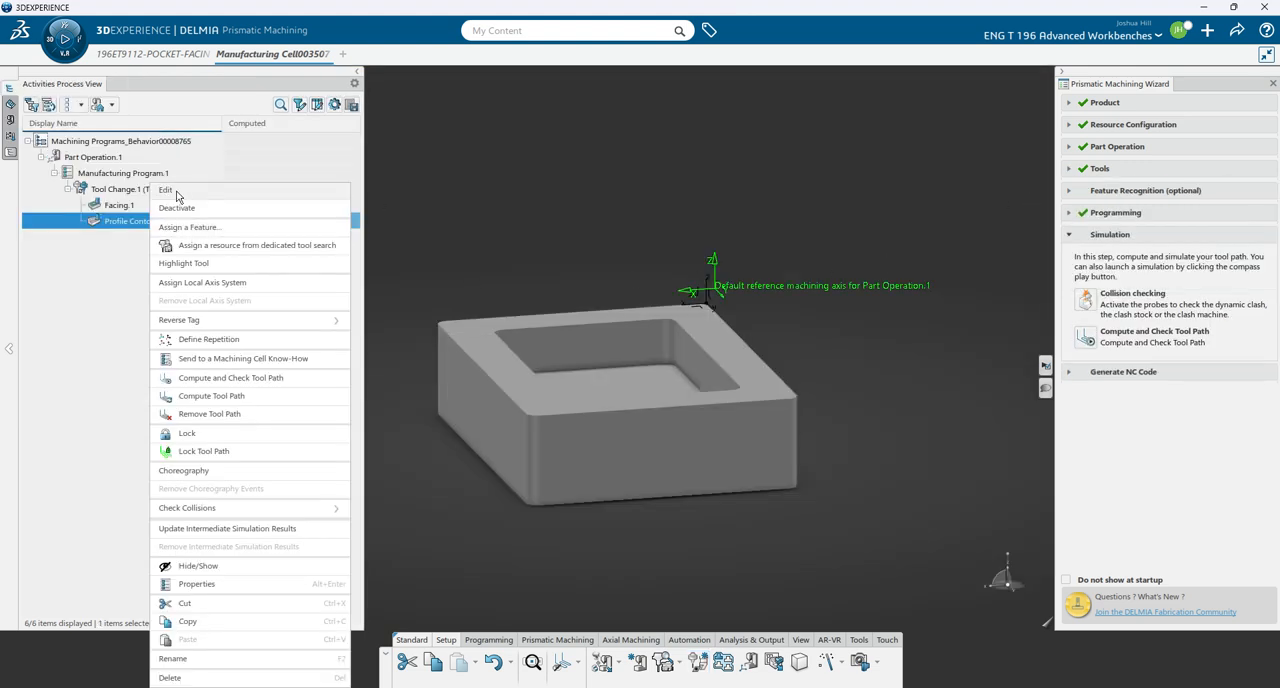
pyautogui.click(166, 190)
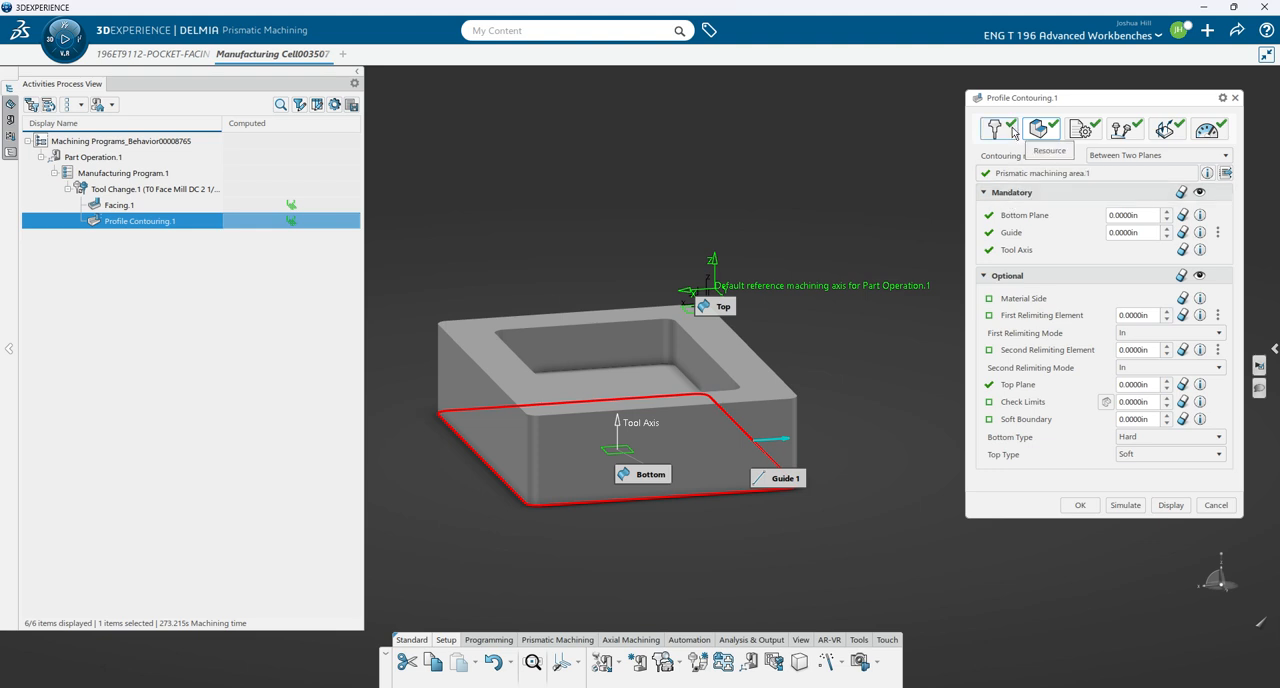
pyautogui.click(1013, 133)
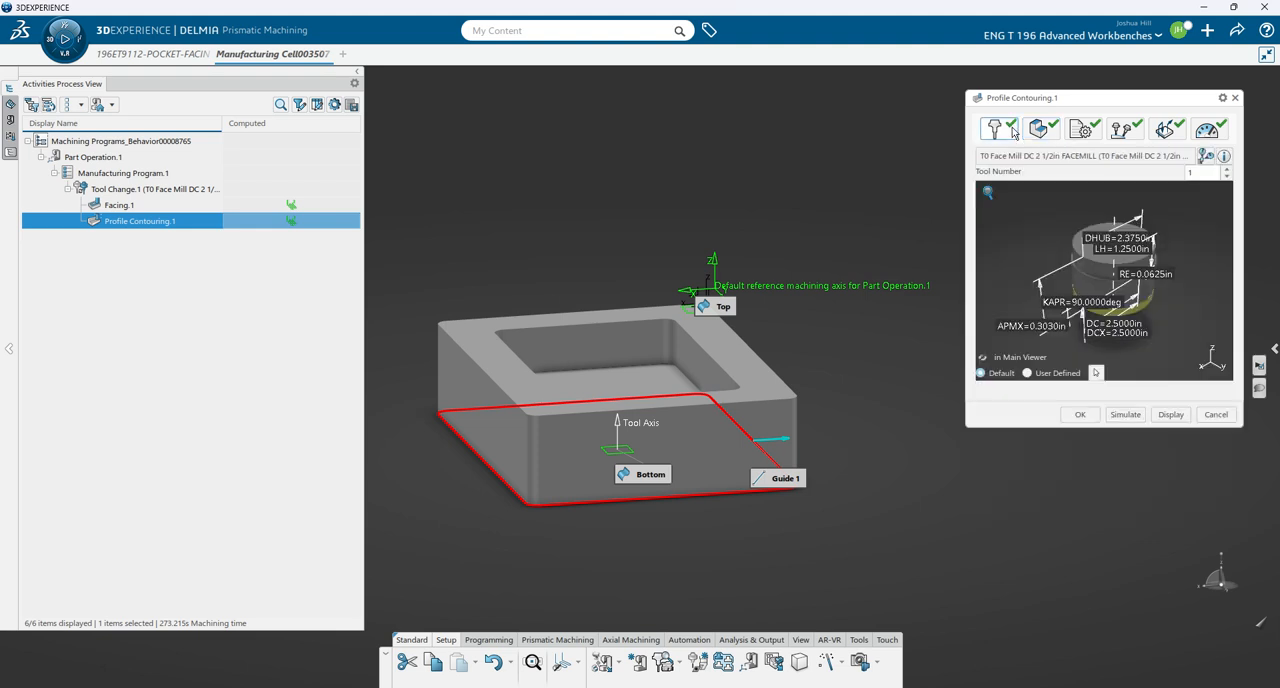
pyautogui.click(1021, 157)
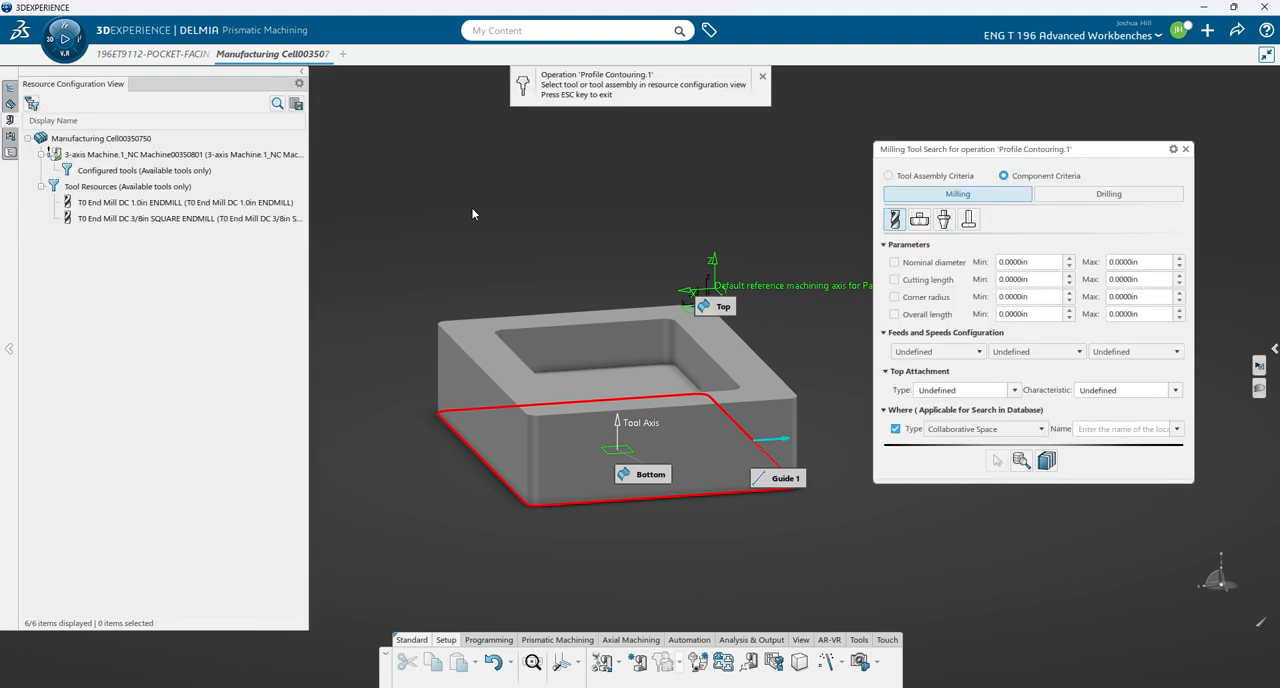
pyautogui.click(128, 209)
pyautogui.click(724, 424)
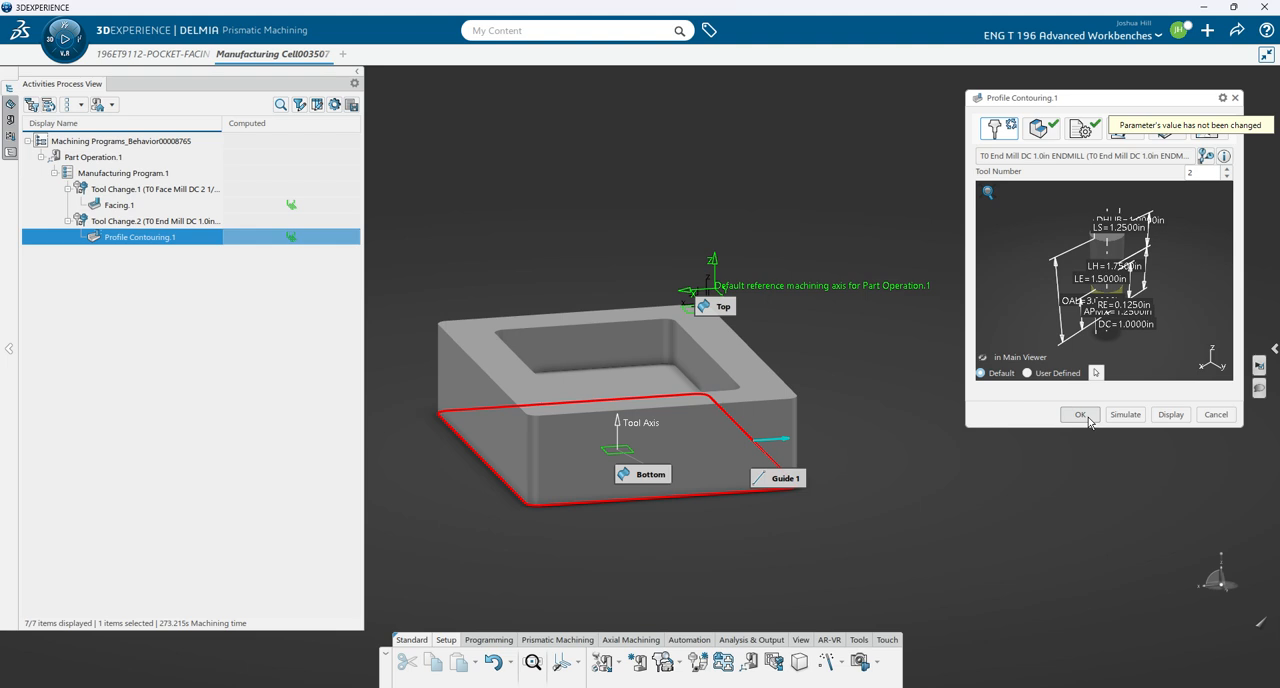
# - Simulate the profile contouring with the 1.0in end mill, playing its tool path through, and accept the operation
pyautogui.click(1118, 416)
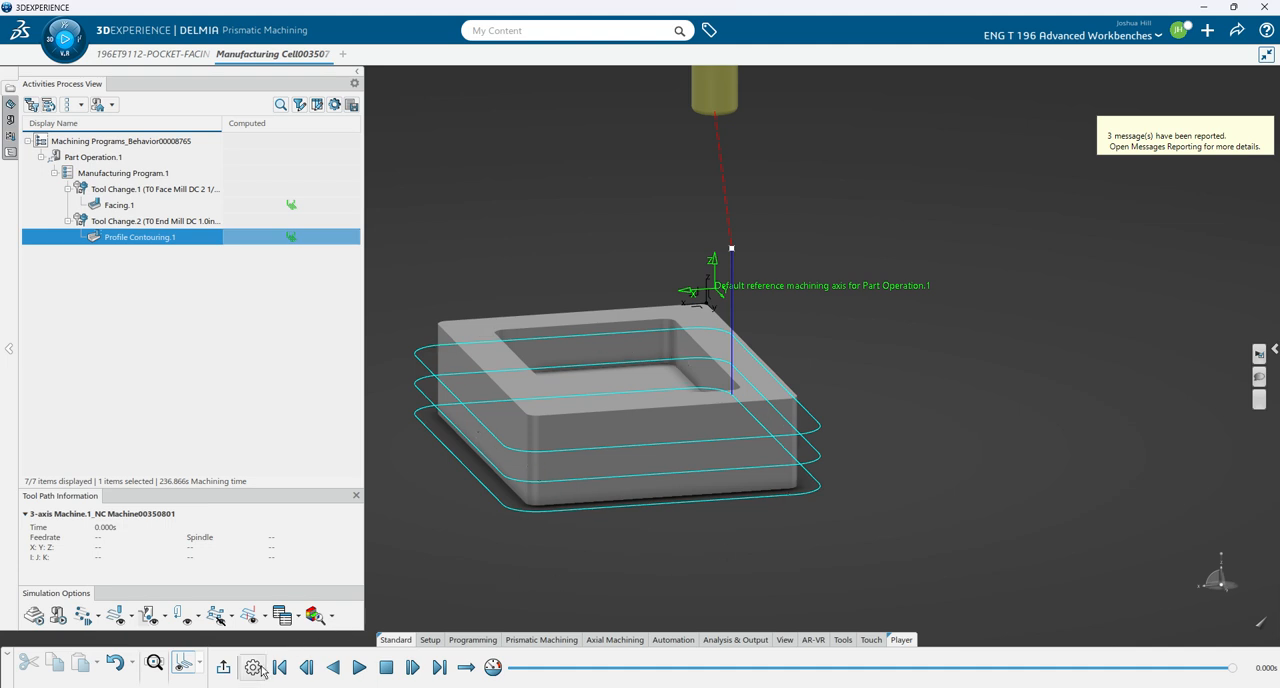
pyautogui.click(361, 676)
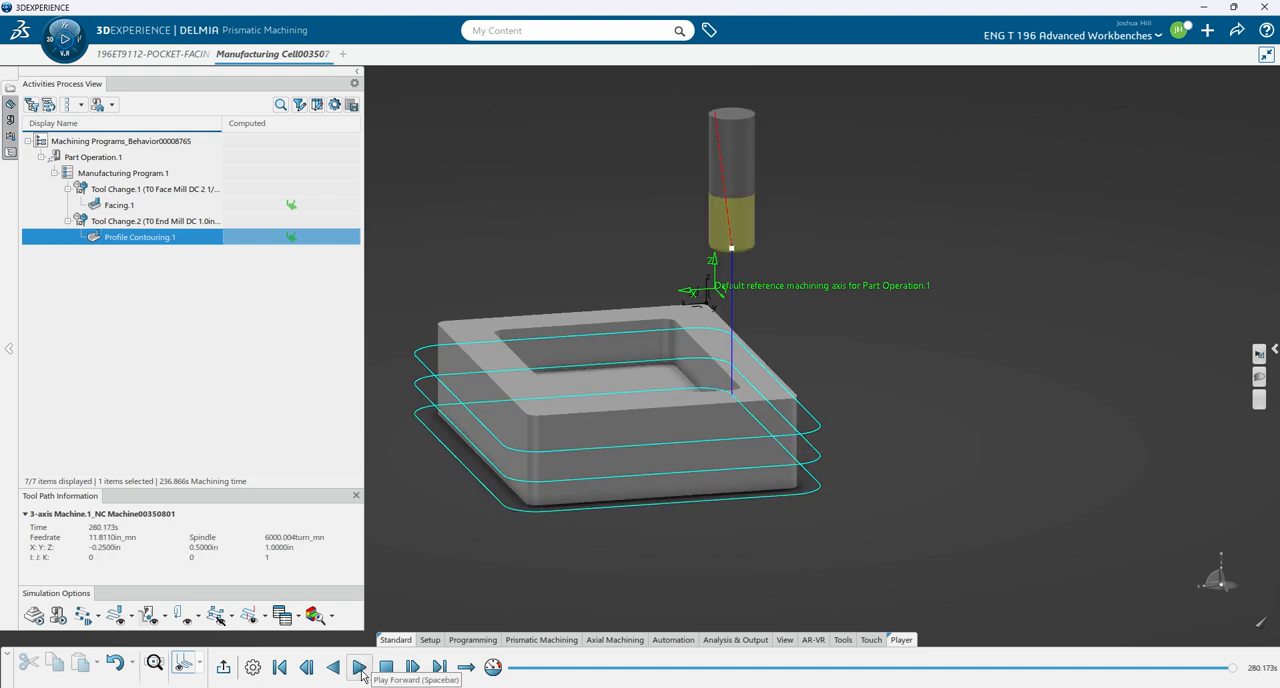
pyautogui.click(226, 667)
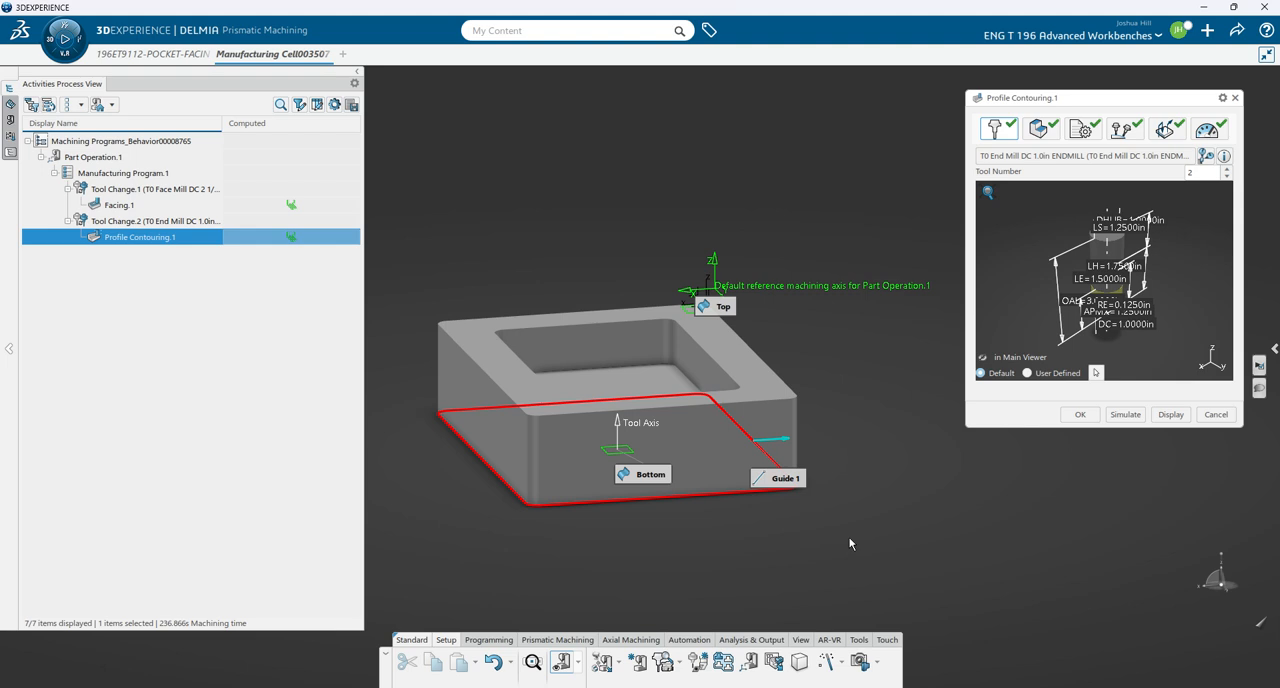
pyautogui.click(1081, 417)
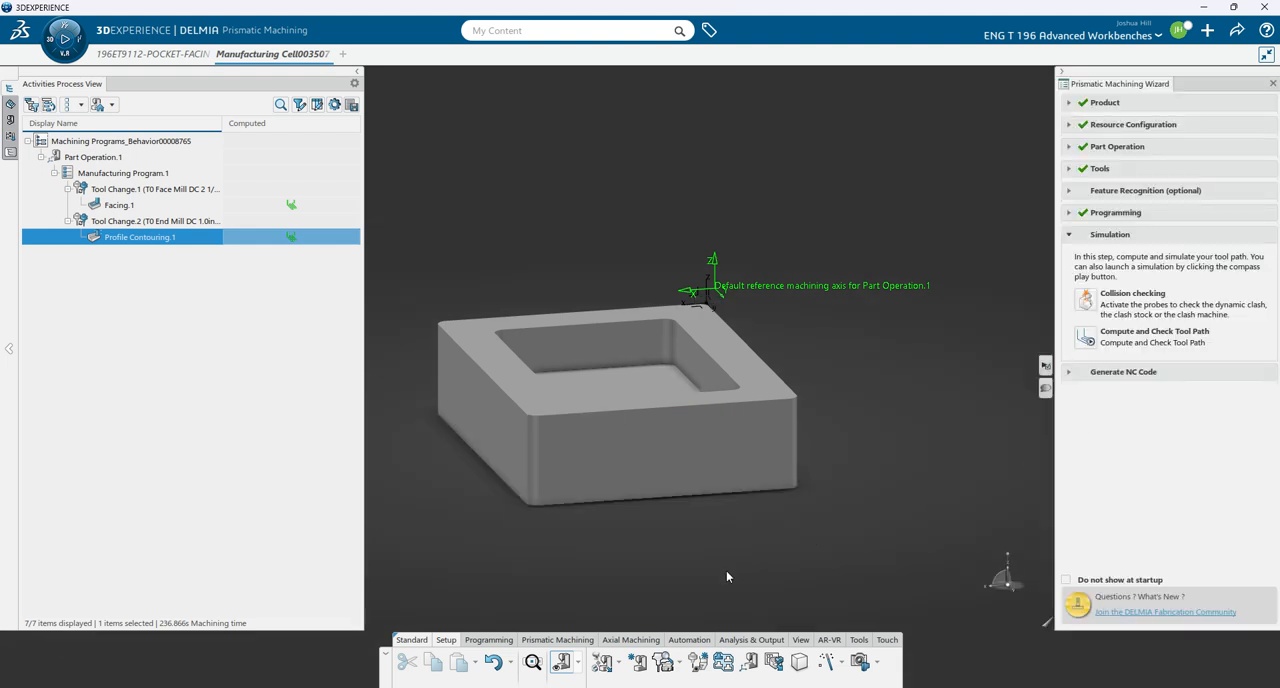
# - Create a Pocketing operation with the pocket floor as bottom plane and contour, and the part's upper face as top plane
pyautogui.click(563, 639)
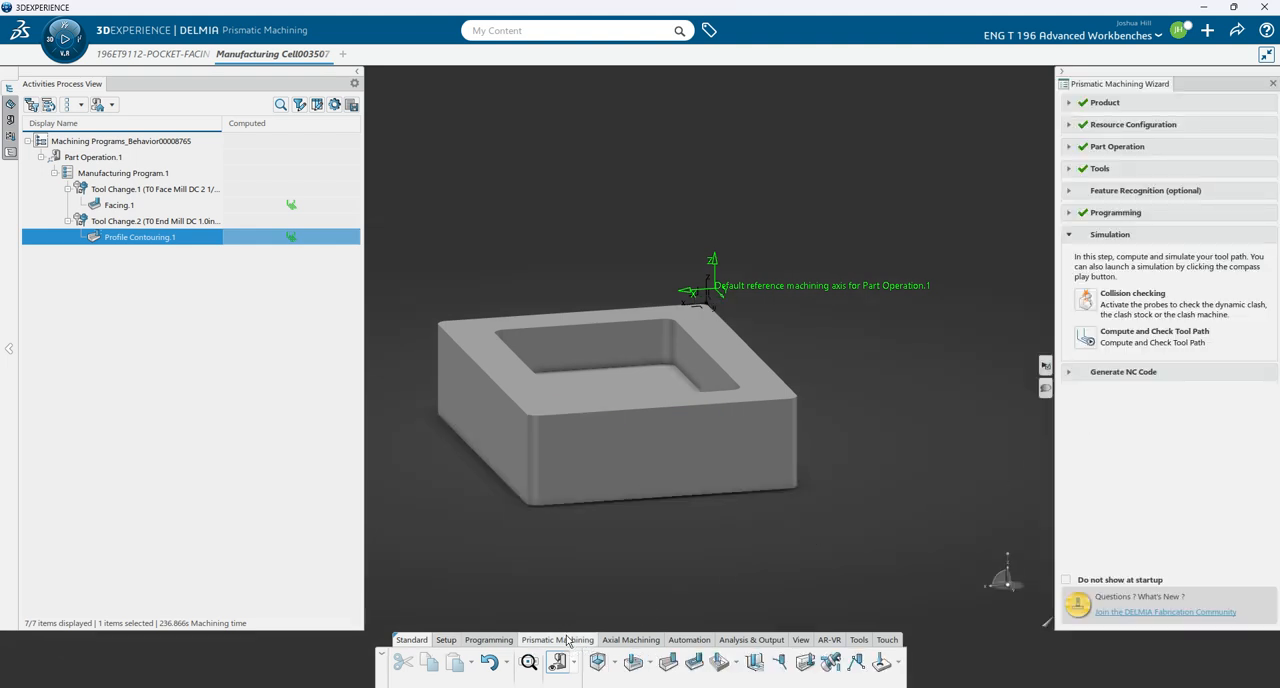
pyautogui.click(720, 663)
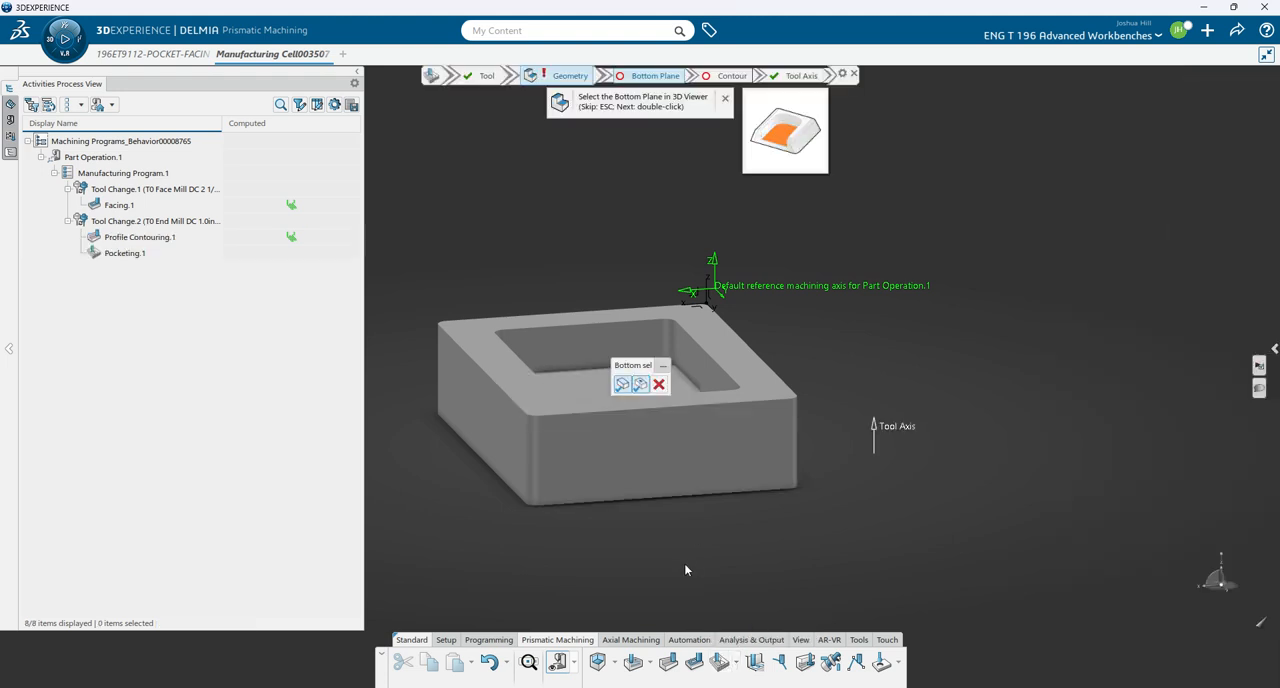
pyautogui.moveTo(574, 567); pyautogui.dragTo(650, 591, button='middle')
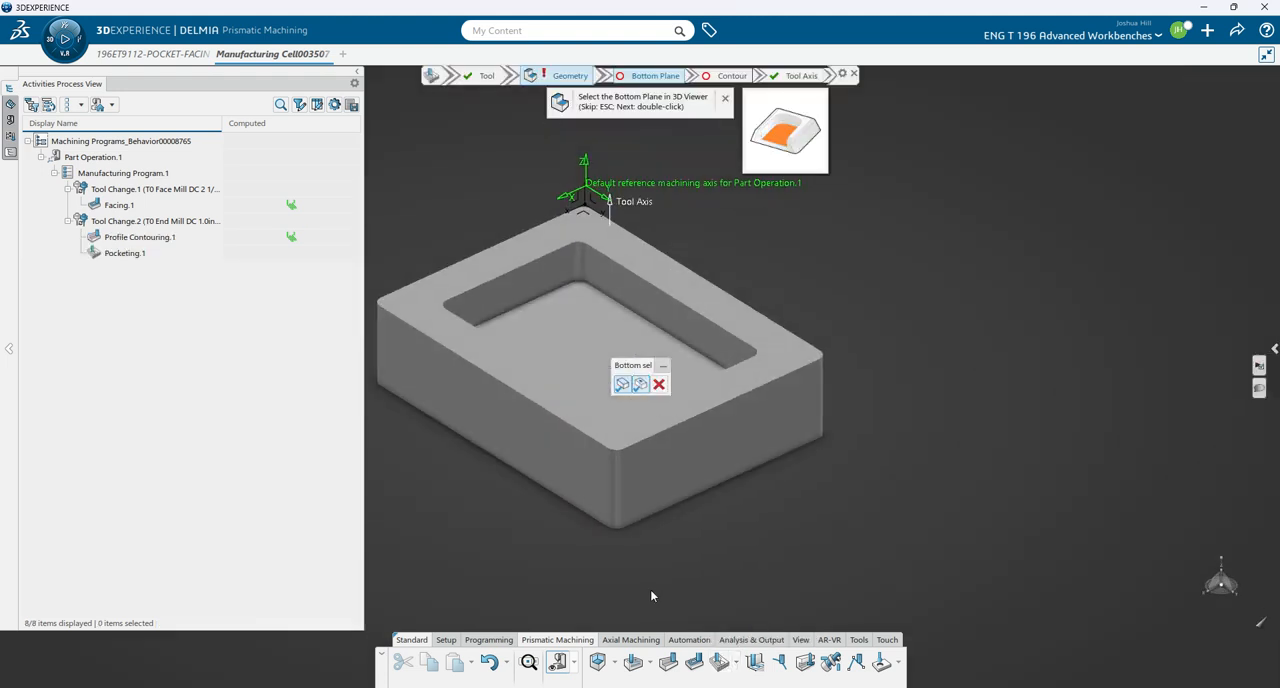
pyautogui.click(590, 363)
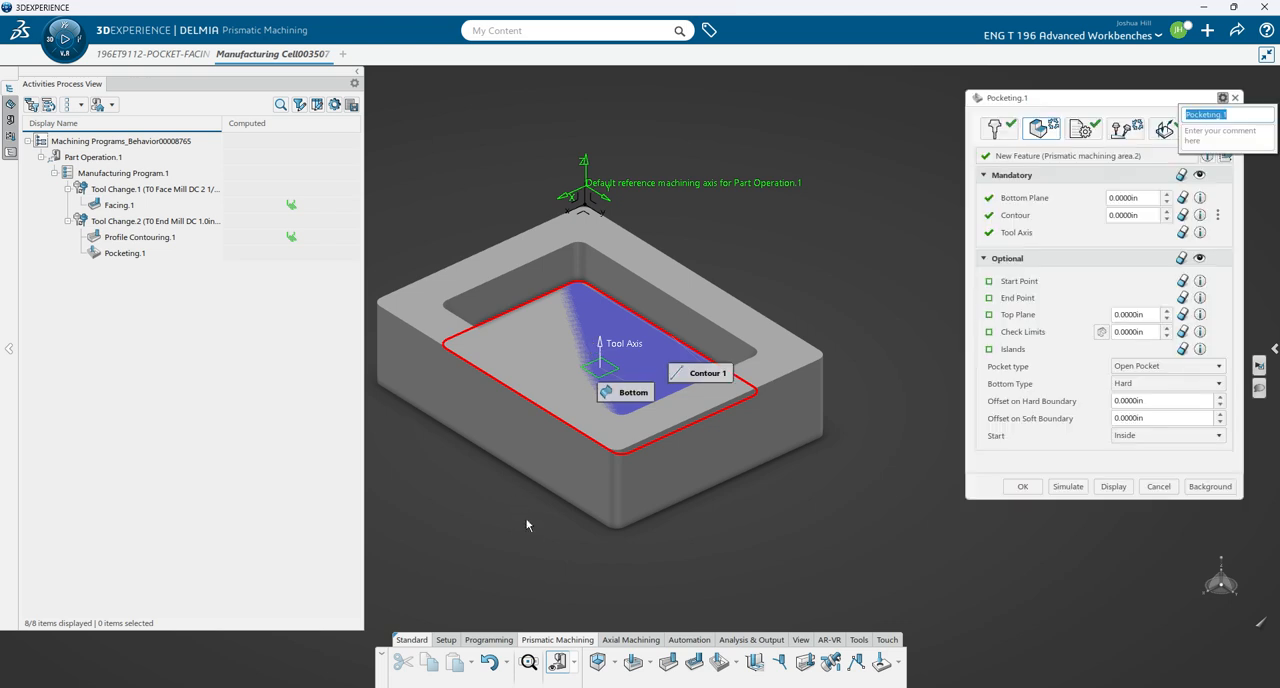
pyautogui.moveTo(529, 525); pyautogui.dragTo(535, 484, button='middle')
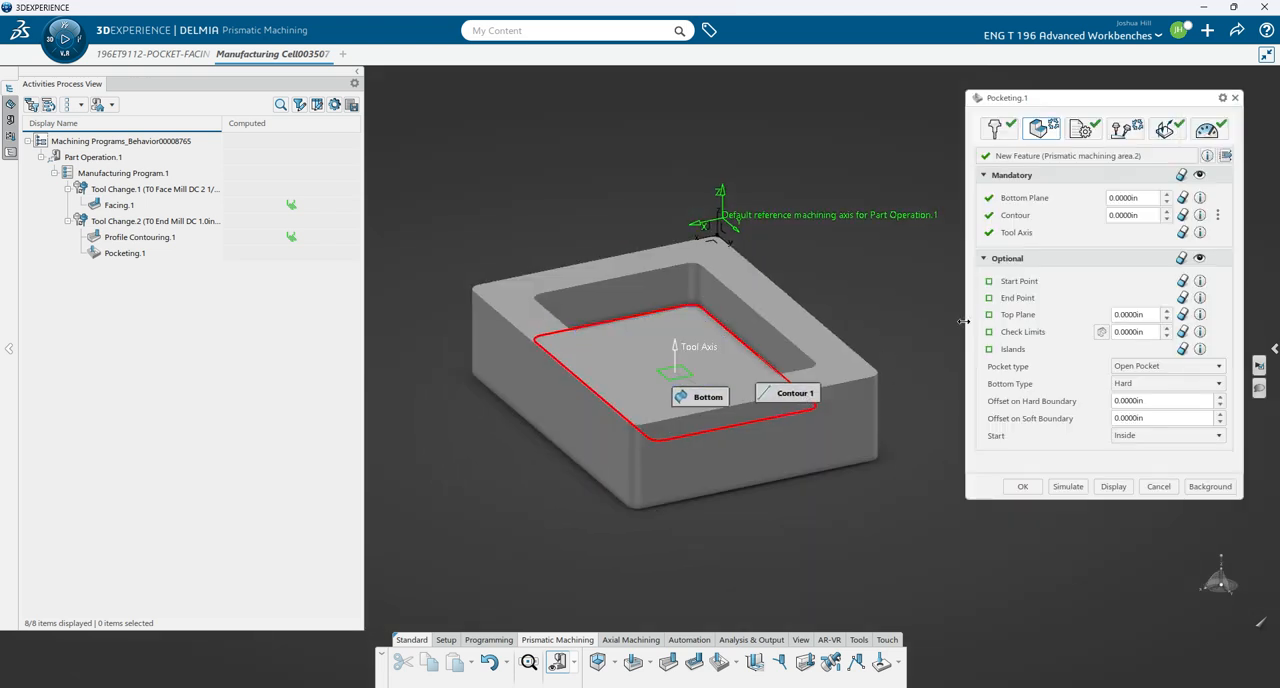
pyautogui.click(1018, 314)
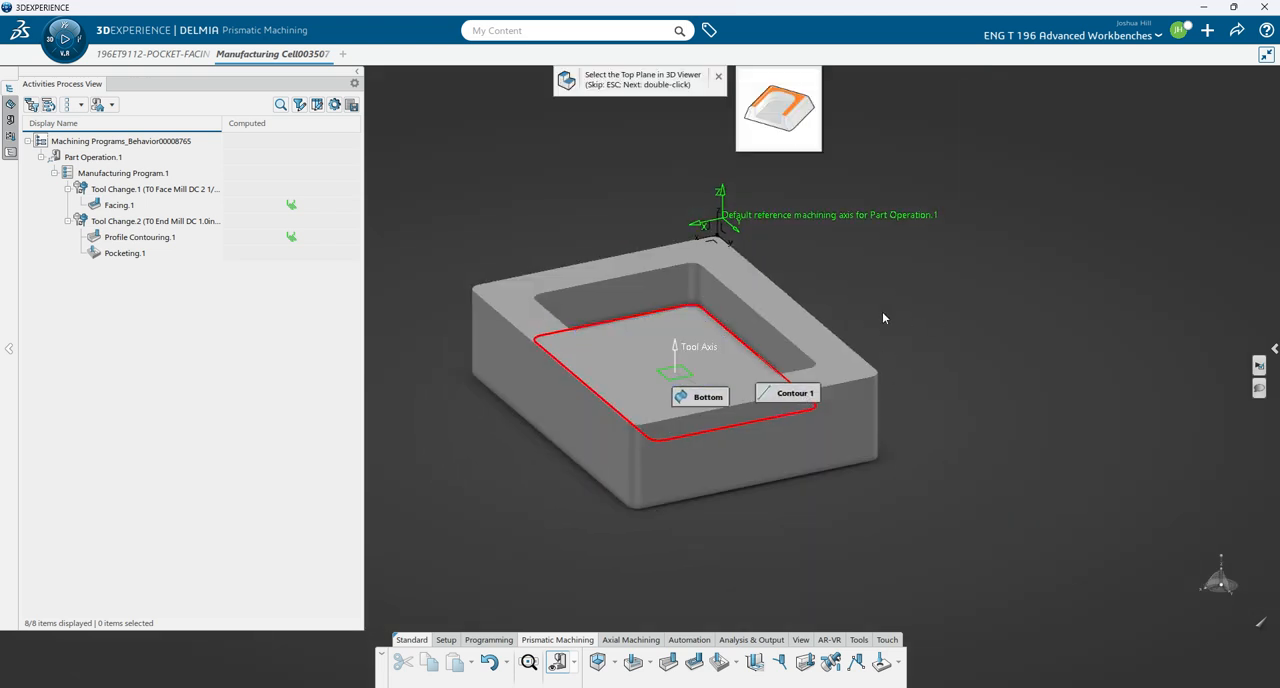
pyautogui.click(776, 301)
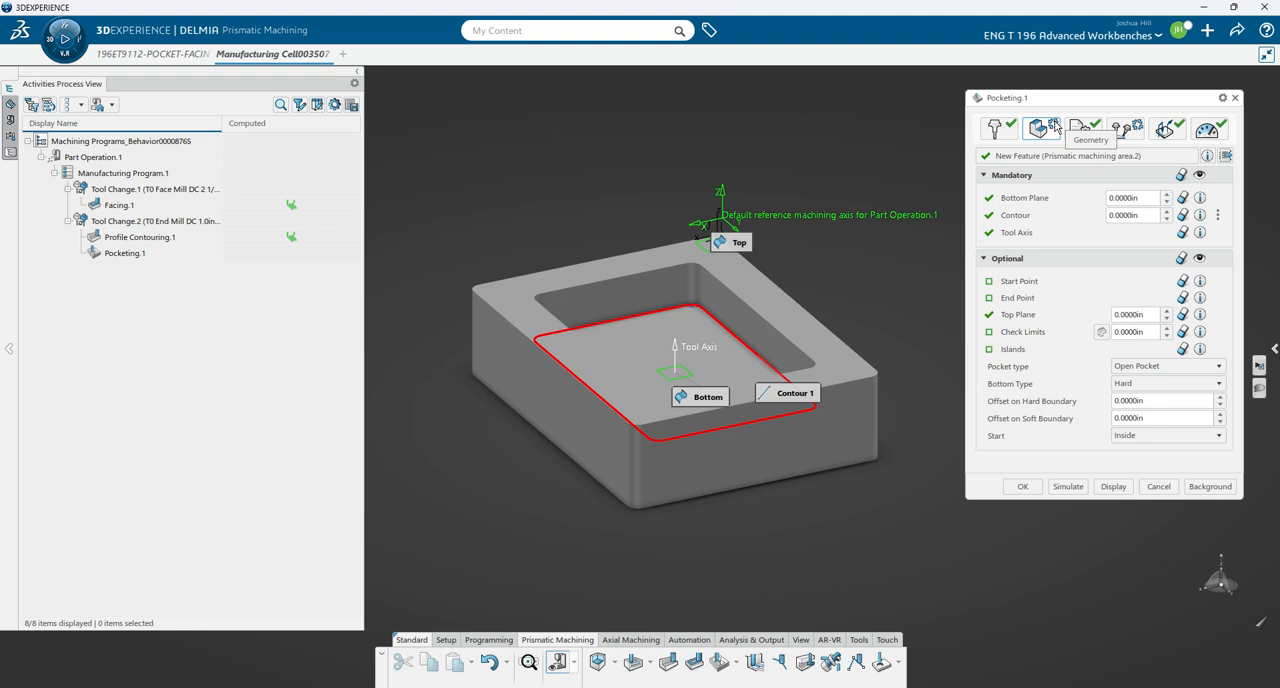
# - Assign the T0 End Mill DC 3/8in SQUARE ENDMILL to the pocketing operation, without continuing the tool assembly search
pyautogui.click(998, 129)
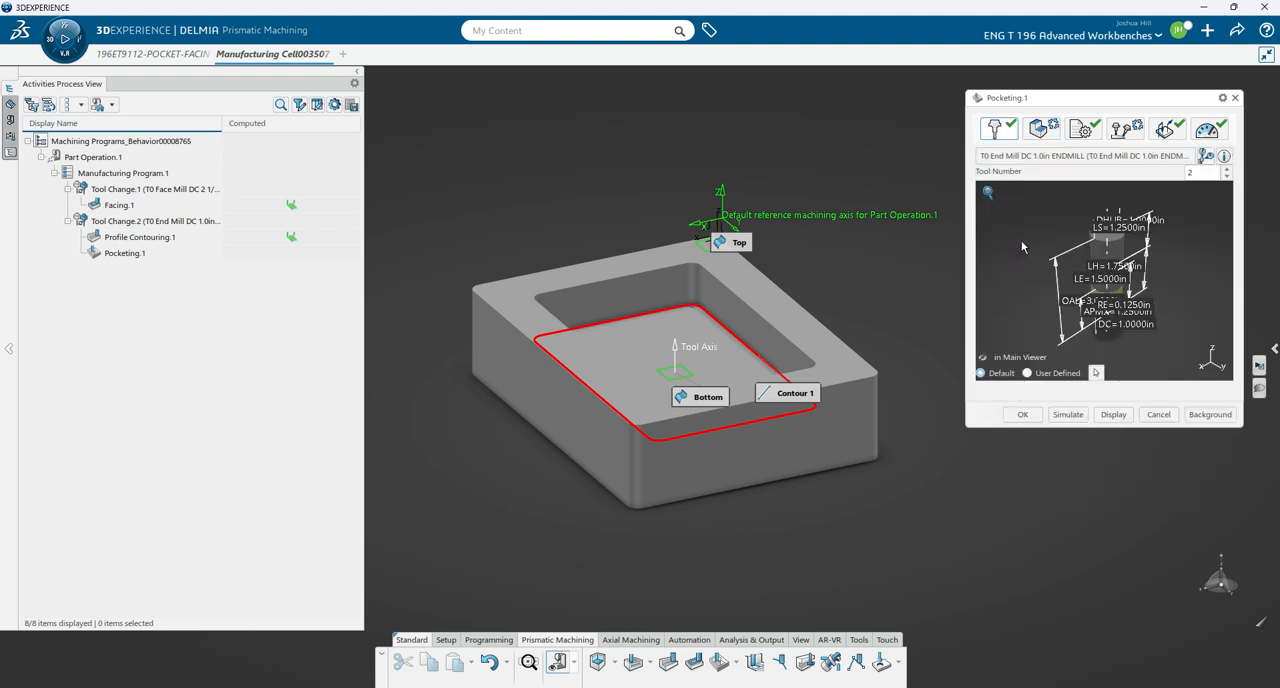
pyautogui.click(1113, 158)
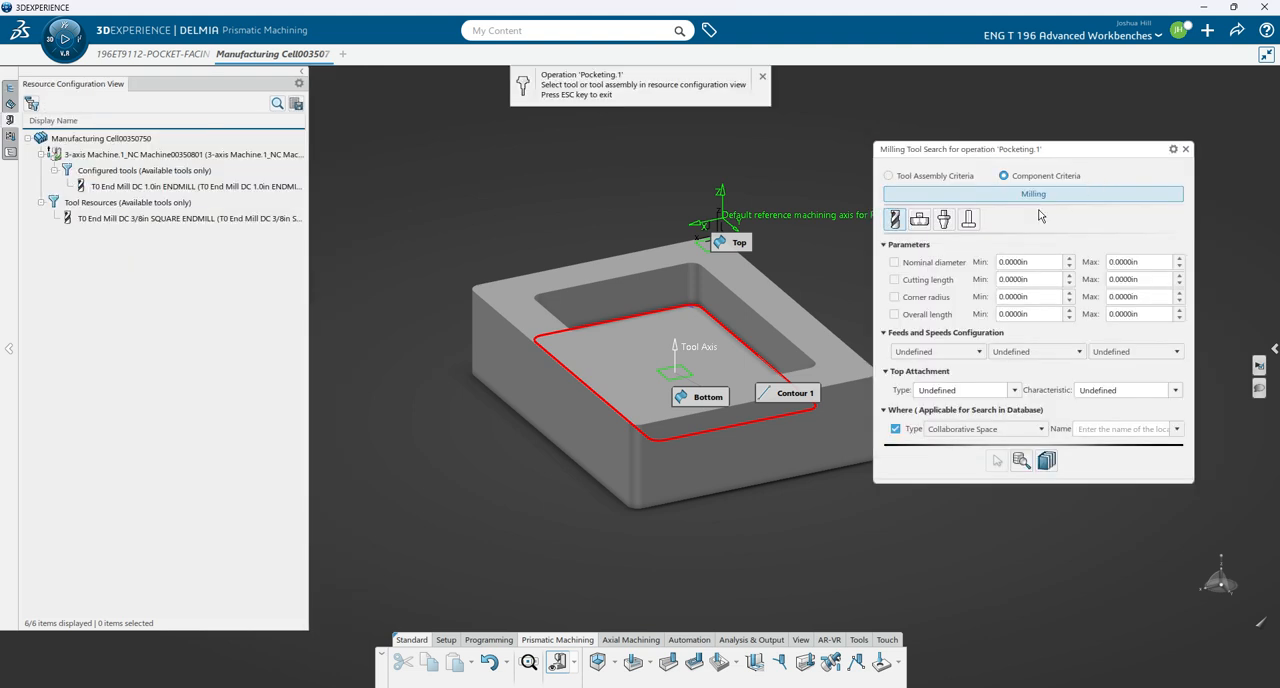
pyautogui.click(186, 220)
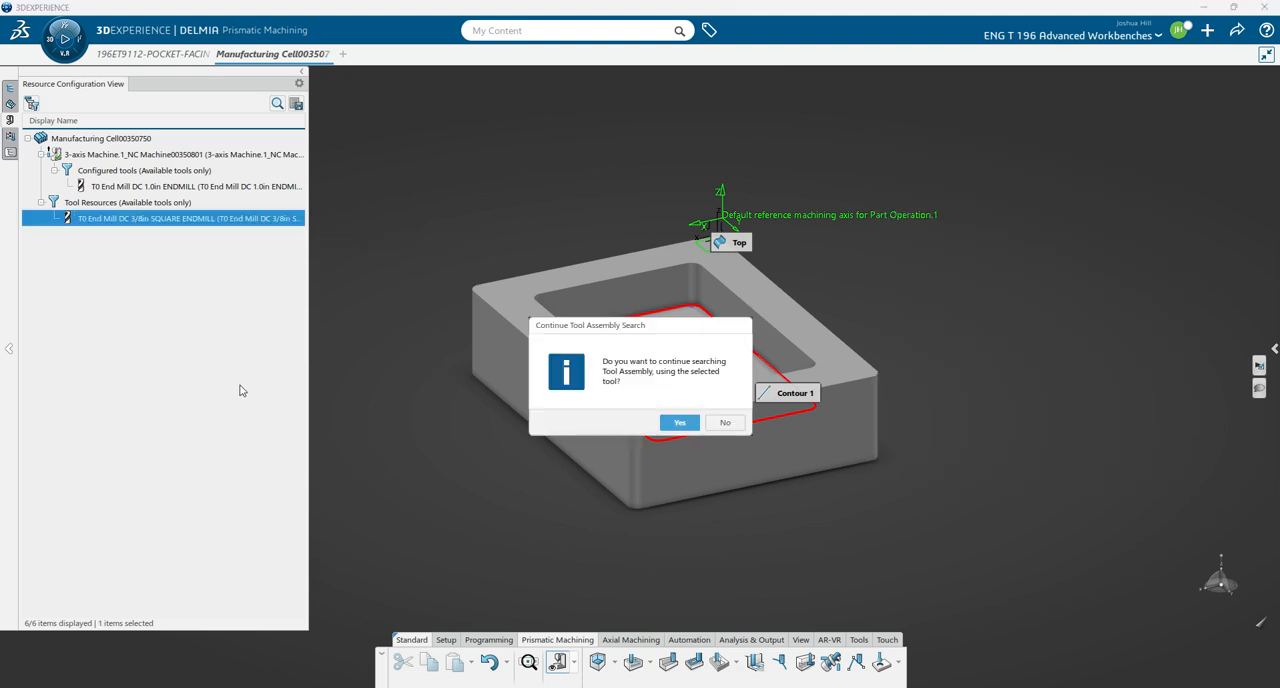
pyautogui.click(724, 423)
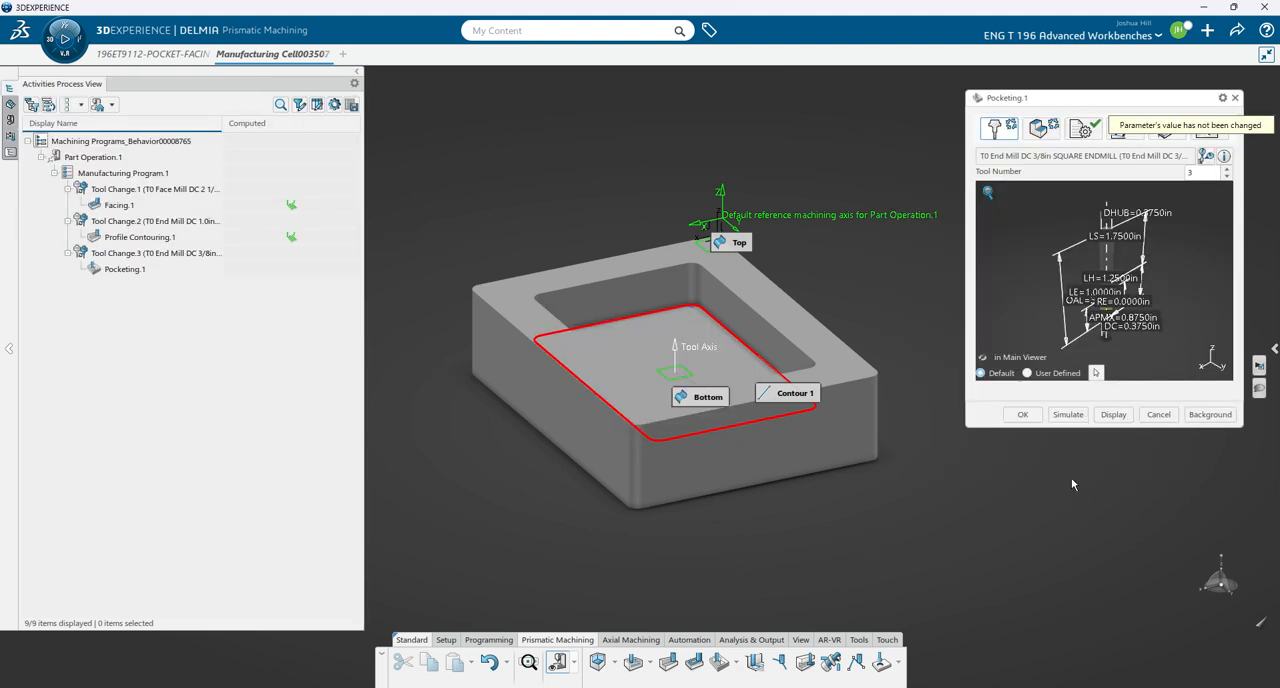
# - Set the pocketing operation's pocket type to Closed Pocket
pyautogui.click(1050, 135)
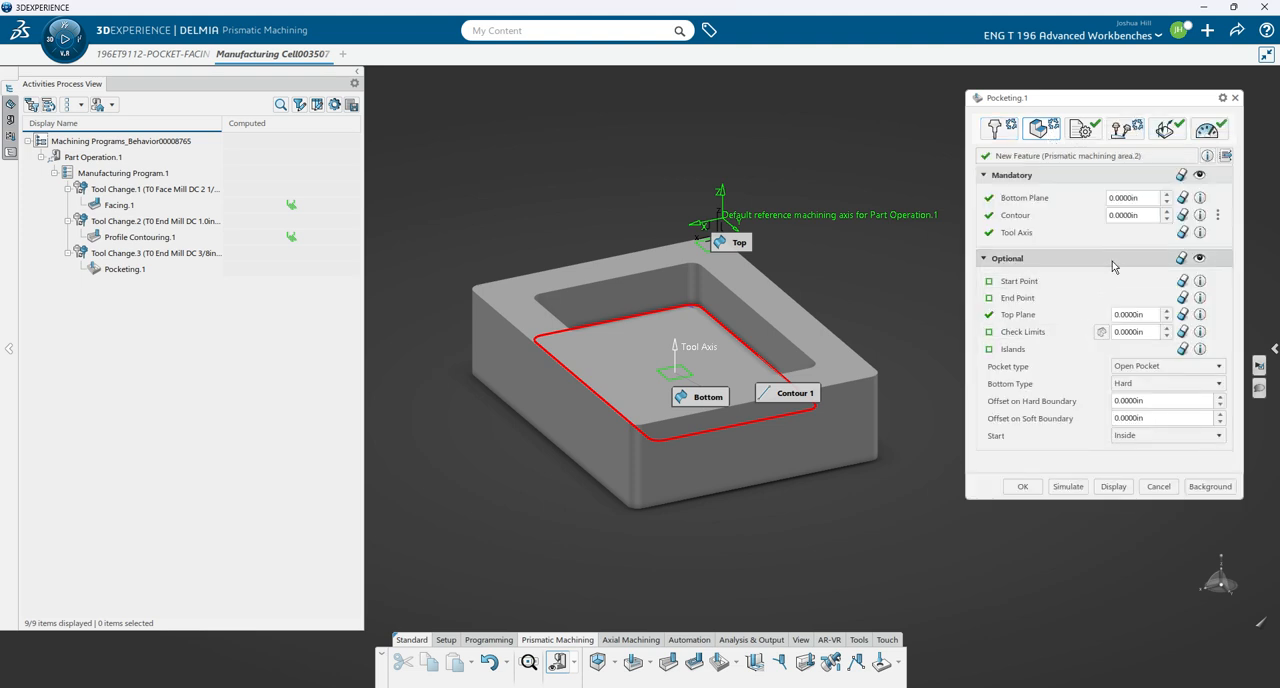
pyautogui.click(1134, 364)
pyautogui.click(1161, 421)
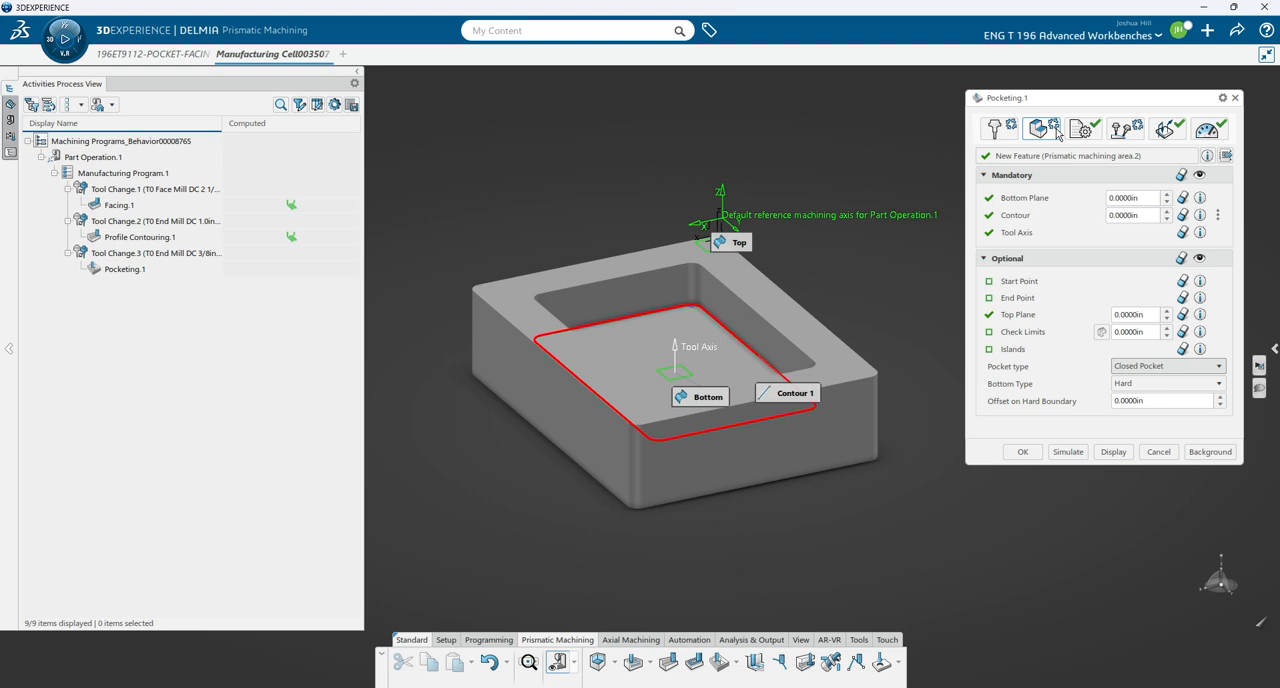
# - Use the Helical (outward) tool path style for the pocketing and adjust the number of levels in its axial strategy
pyautogui.click(1084, 132)
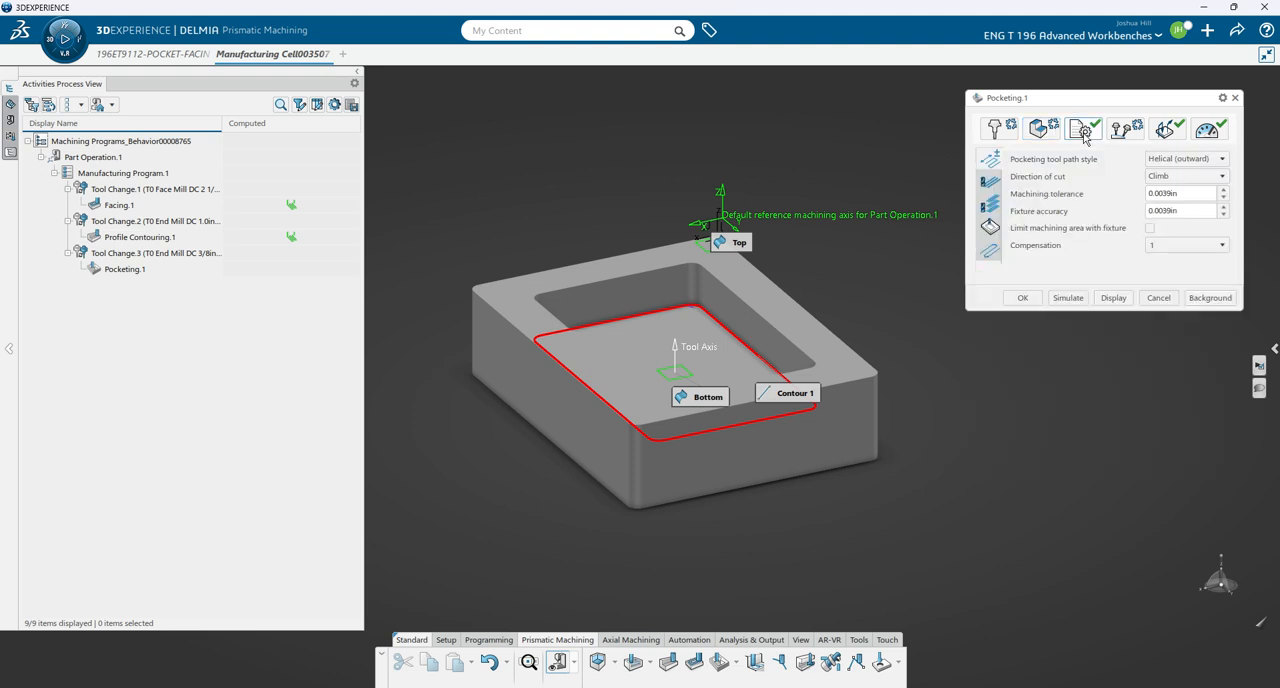
pyautogui.click(1215, 161)
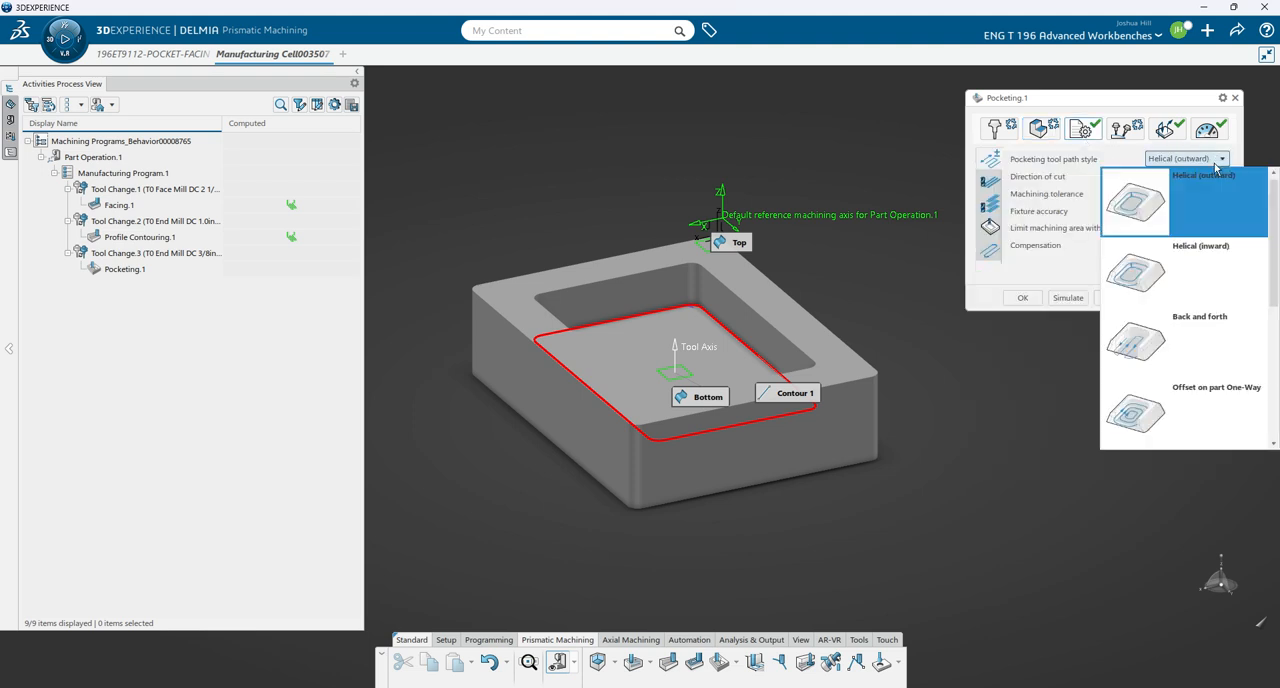
pyautogui.click(1138, 213)
pyautogui.click(992, 186)
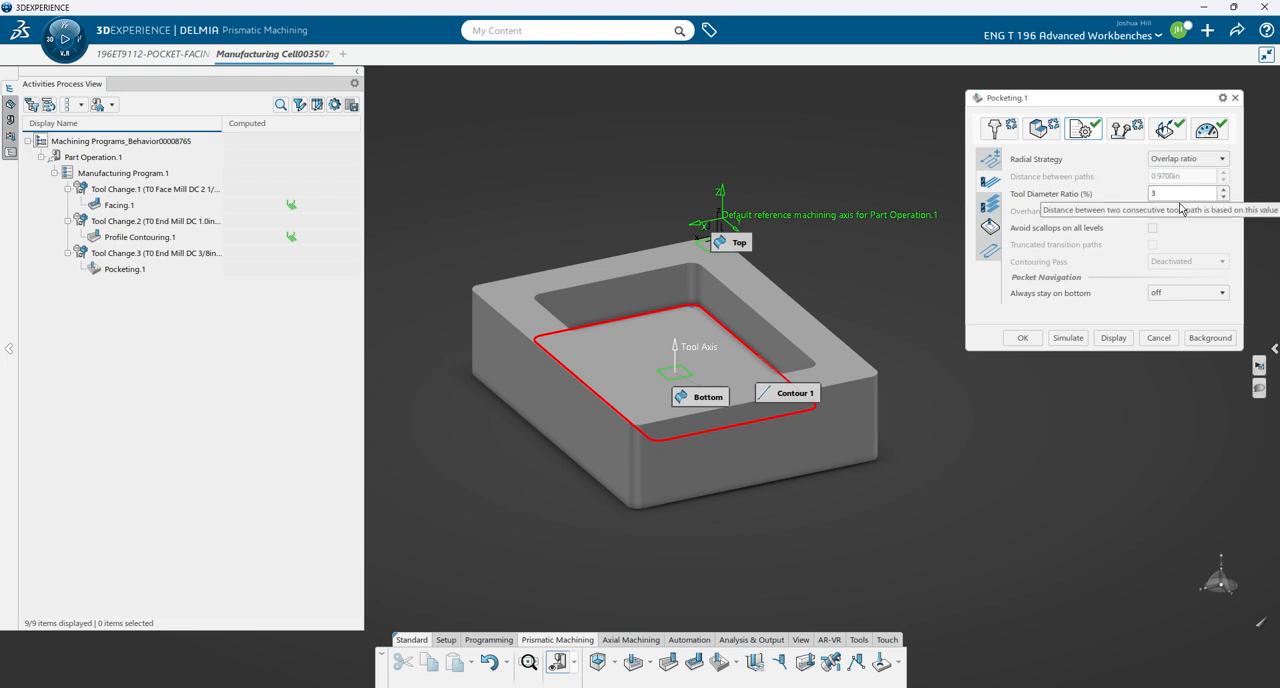
pyautogui.click(995, 211)
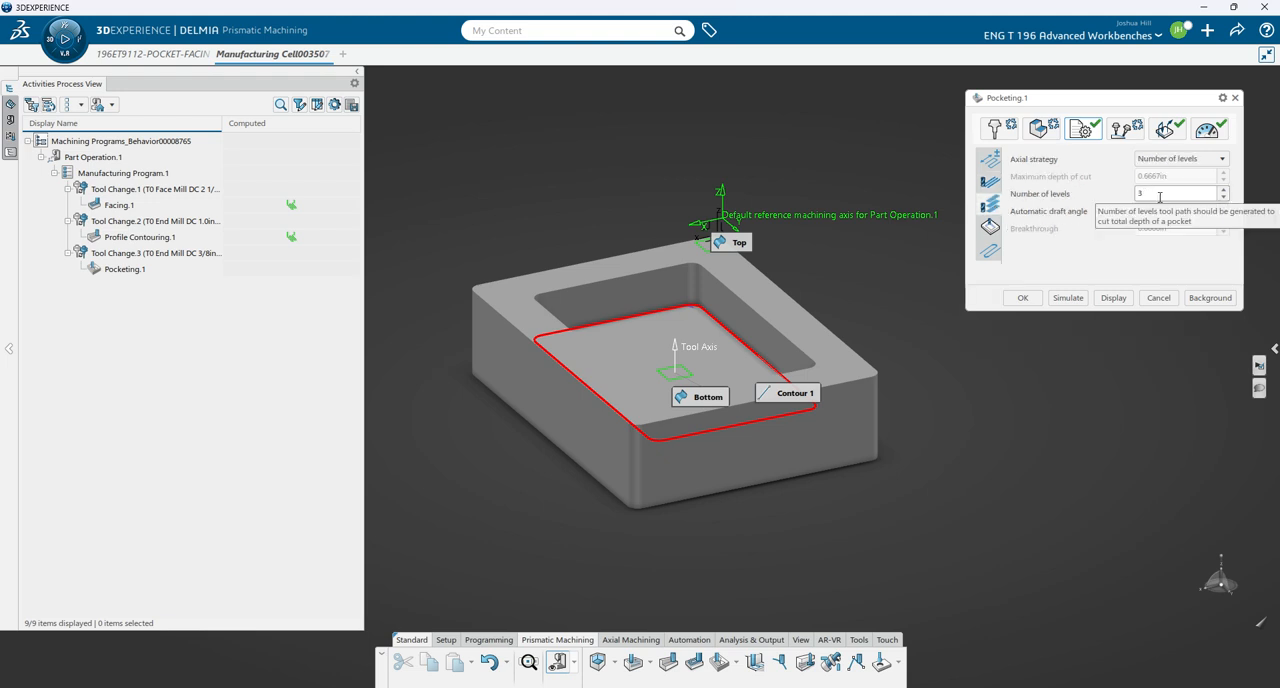
pyautogui.click(1224, 192)
# - Set the pocketing finish mode to Side finish each level, with 0.01in side finish thickness and 0.01in bottom thickness on side finish
pyautogui.click(989, 227)
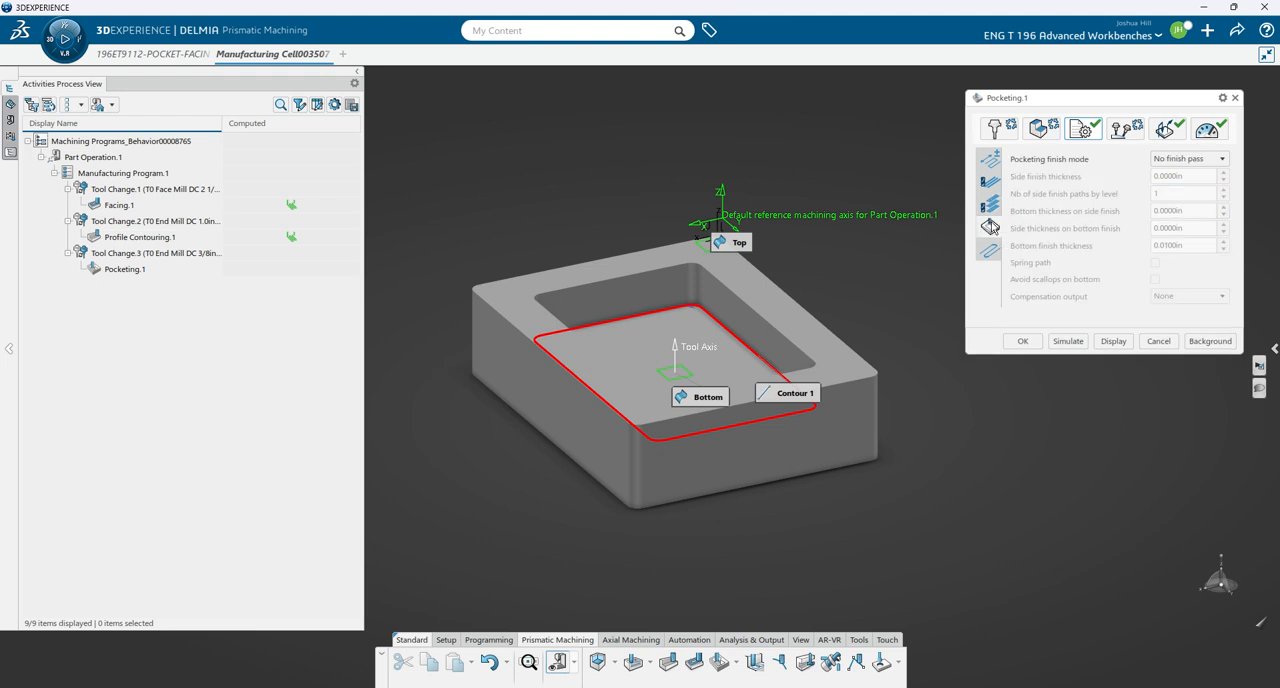
pyautogui.click(1200, 160)
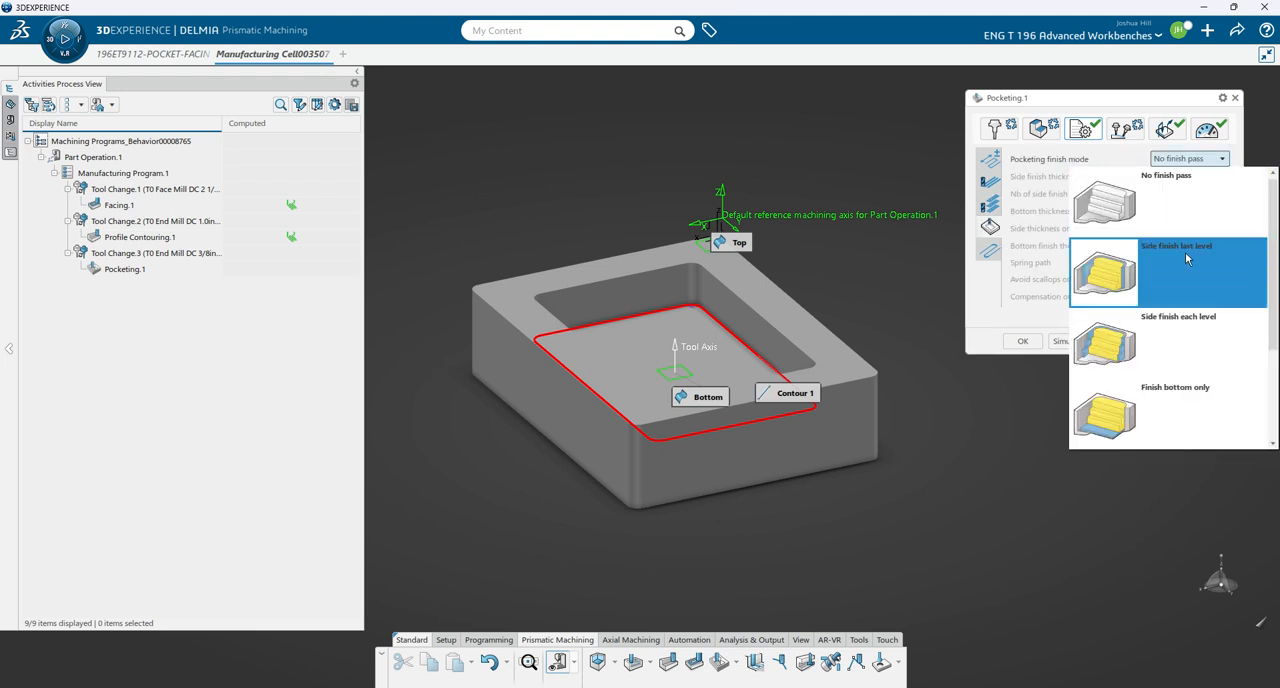
pyautogui.click(1183, 330)
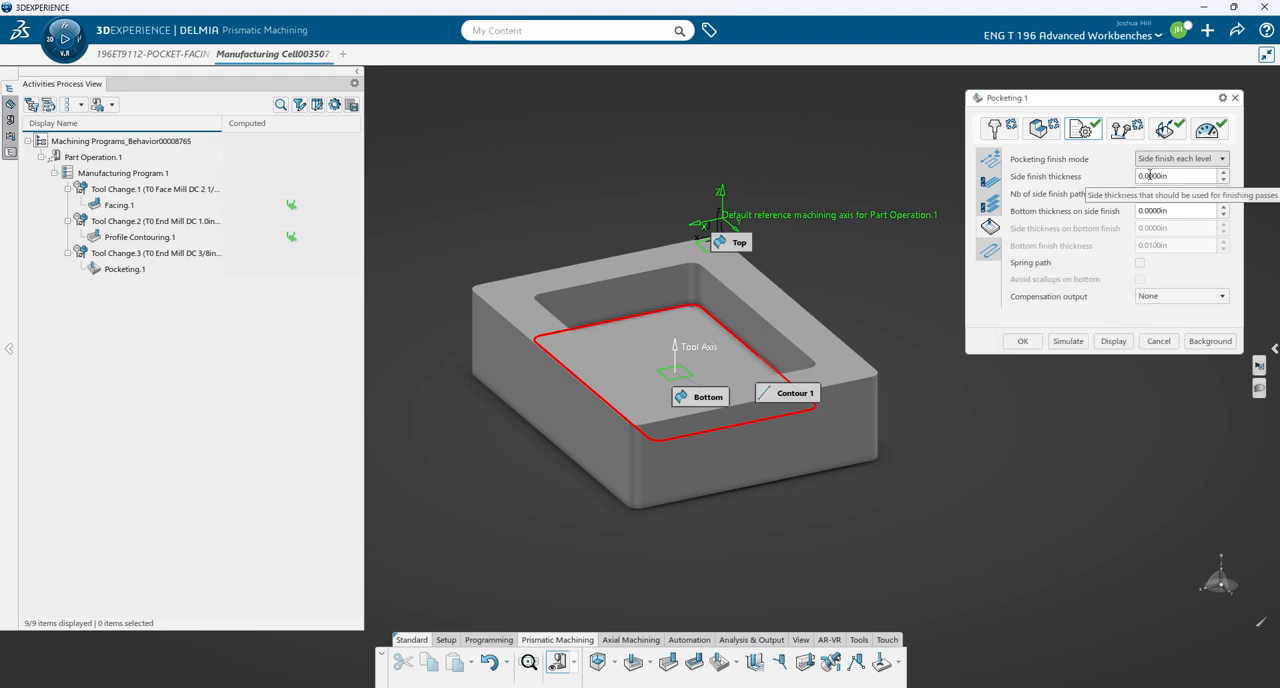
pyautogui.write('1')
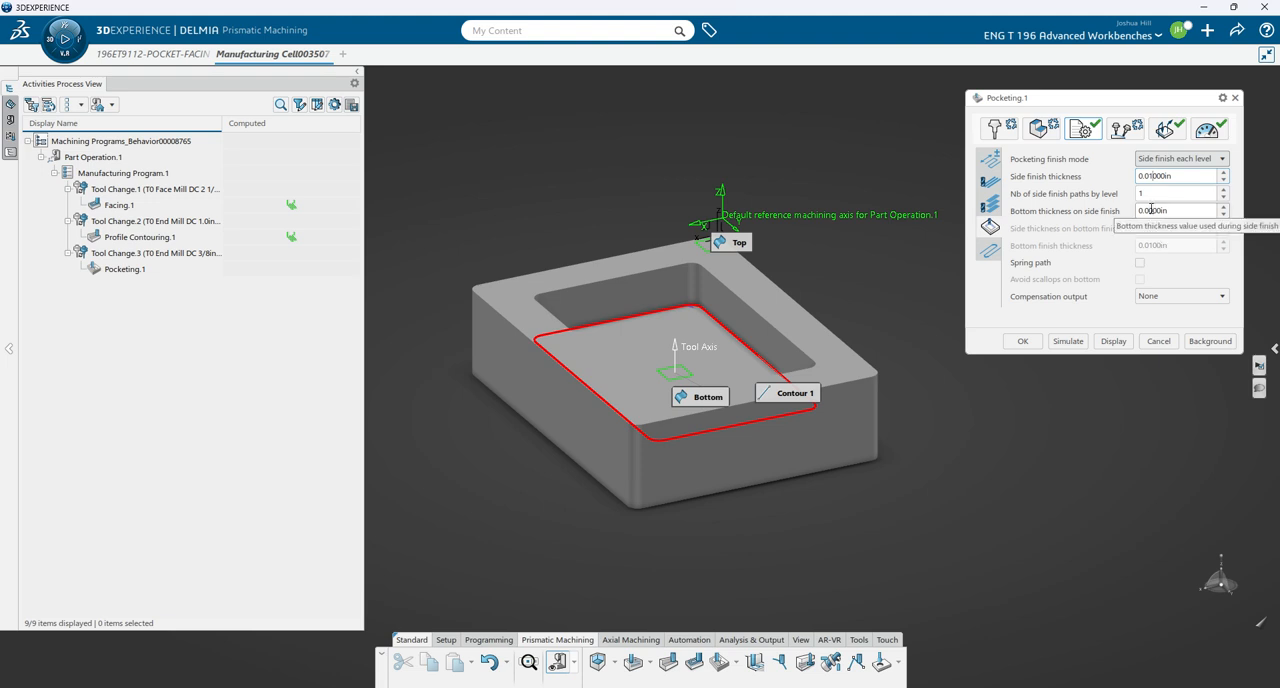
pyautogui.click(1150, 210)
pyautogui.write('1')
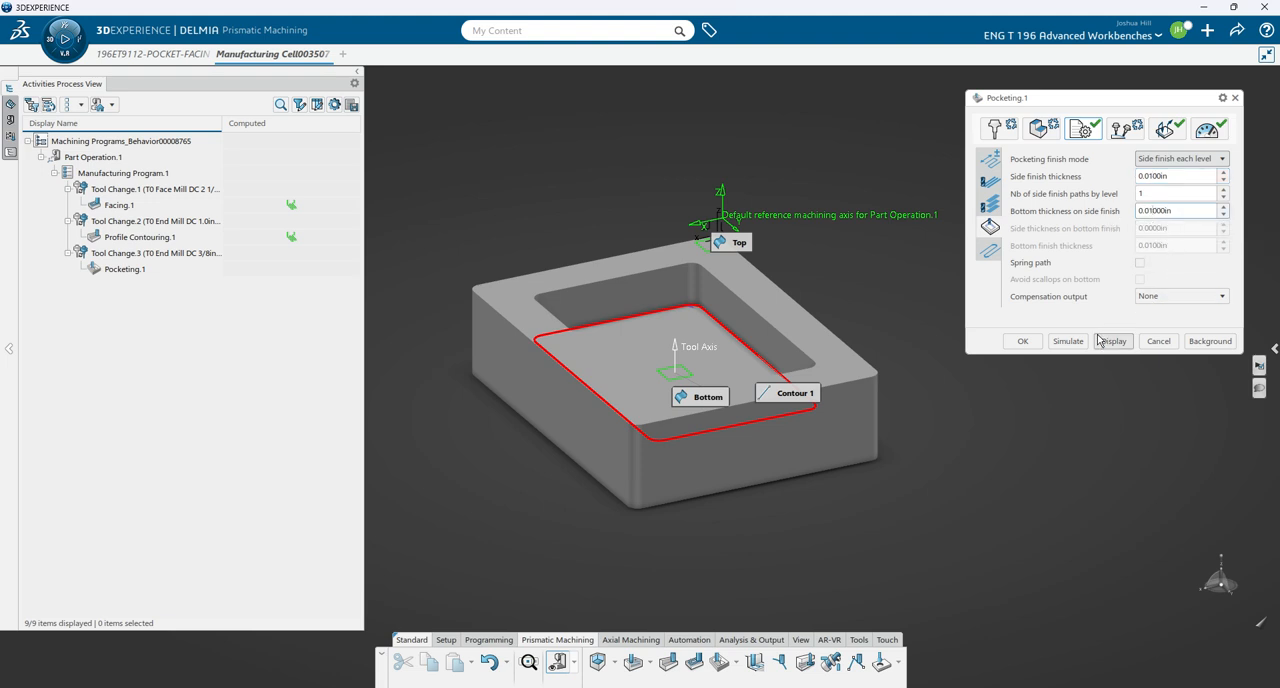
# - Simulate the pocketing without high speed milling, playing its tool path through, and accept the operation
pyautogui.click(988, 249)
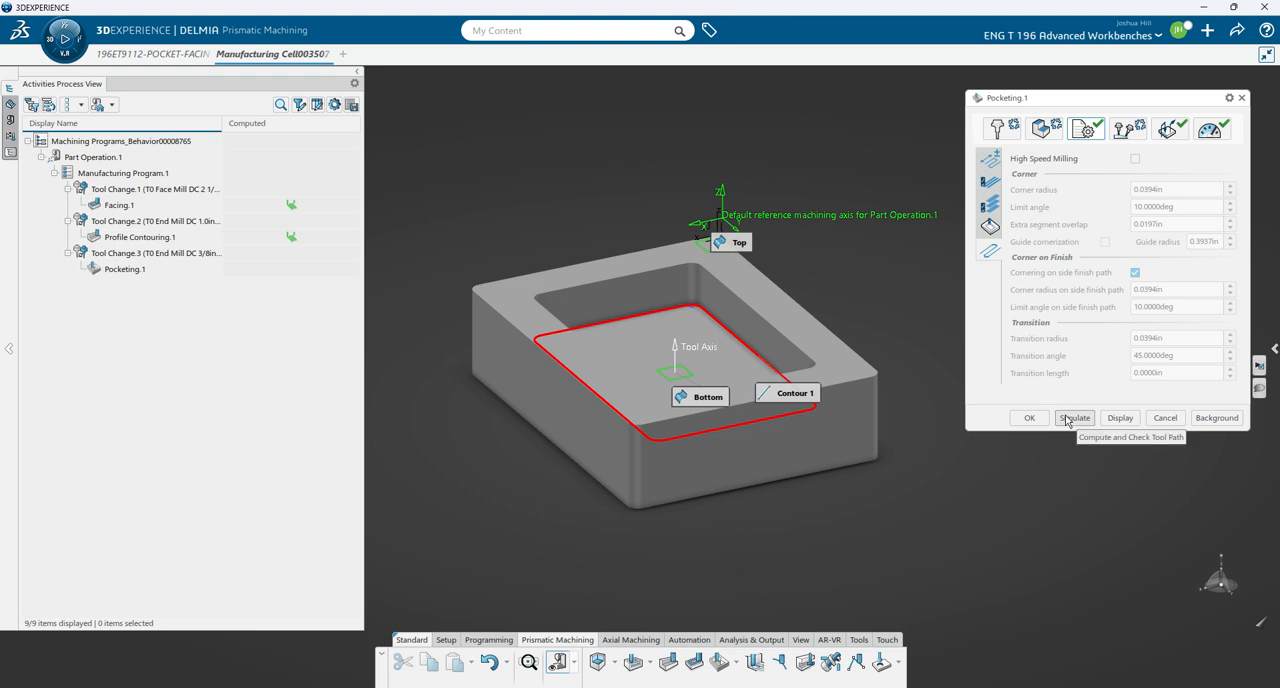
pyautogui.moveTo(1113, 353)
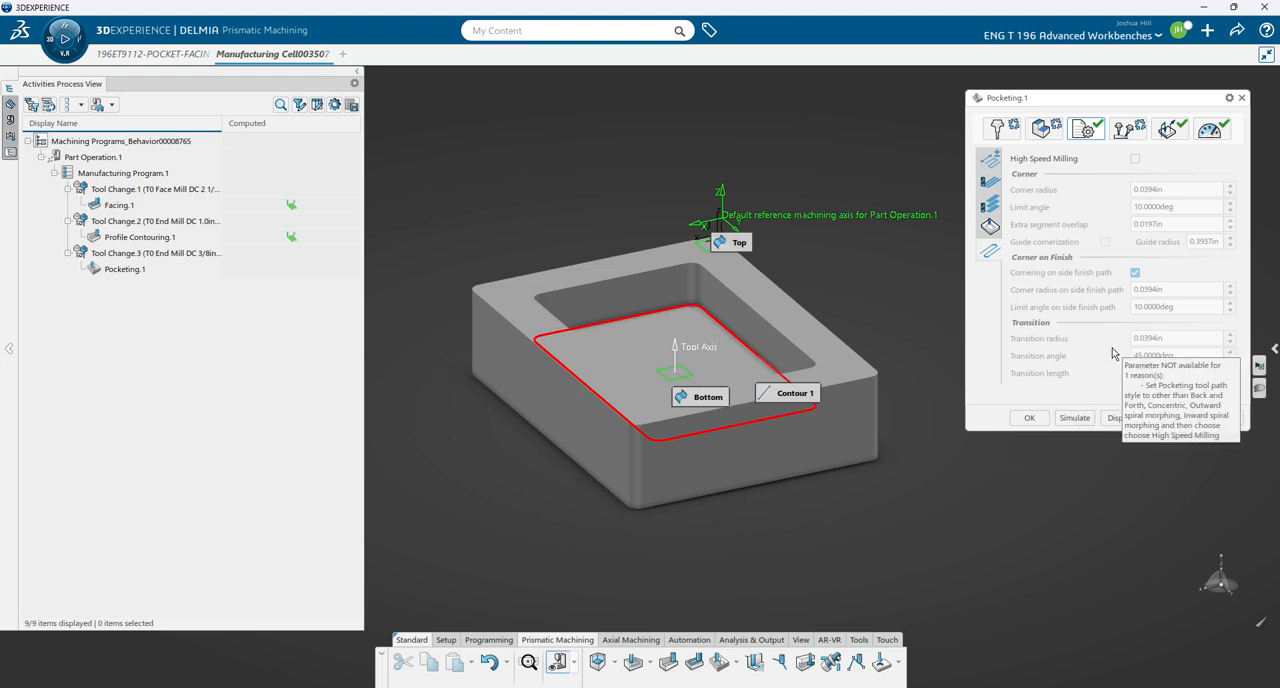
pyautogui.click(1075, 418)
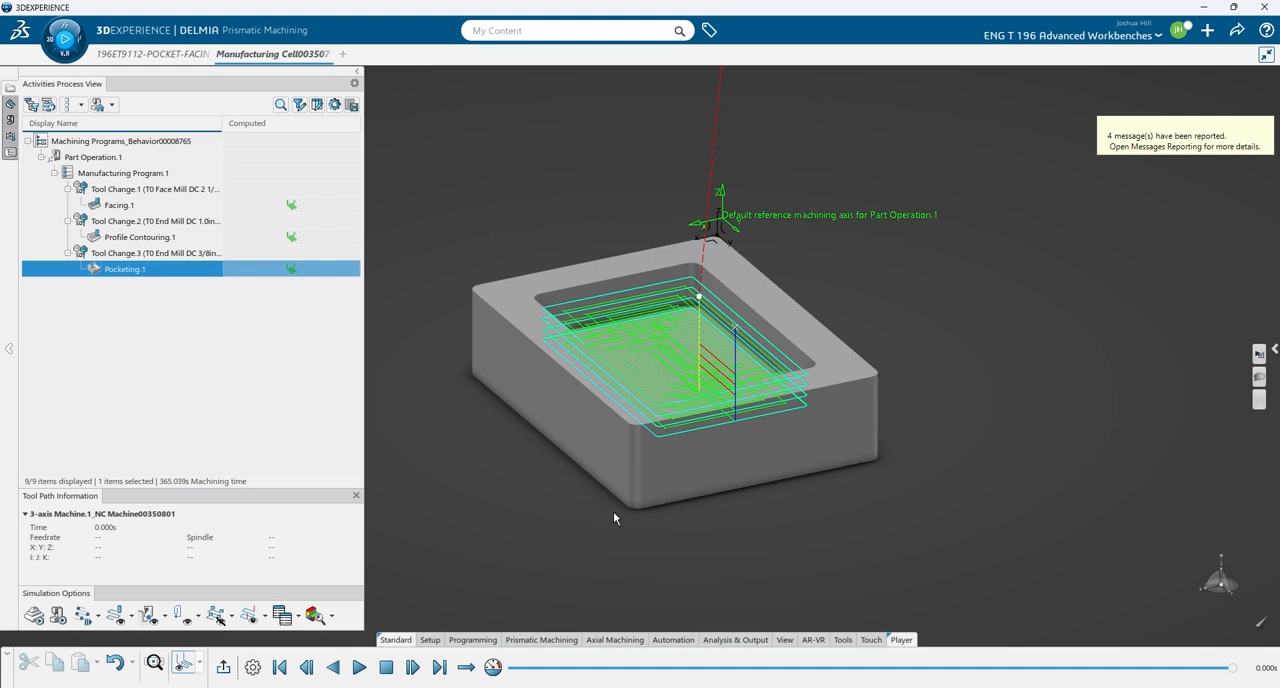
pyautogui.click(355, 678)
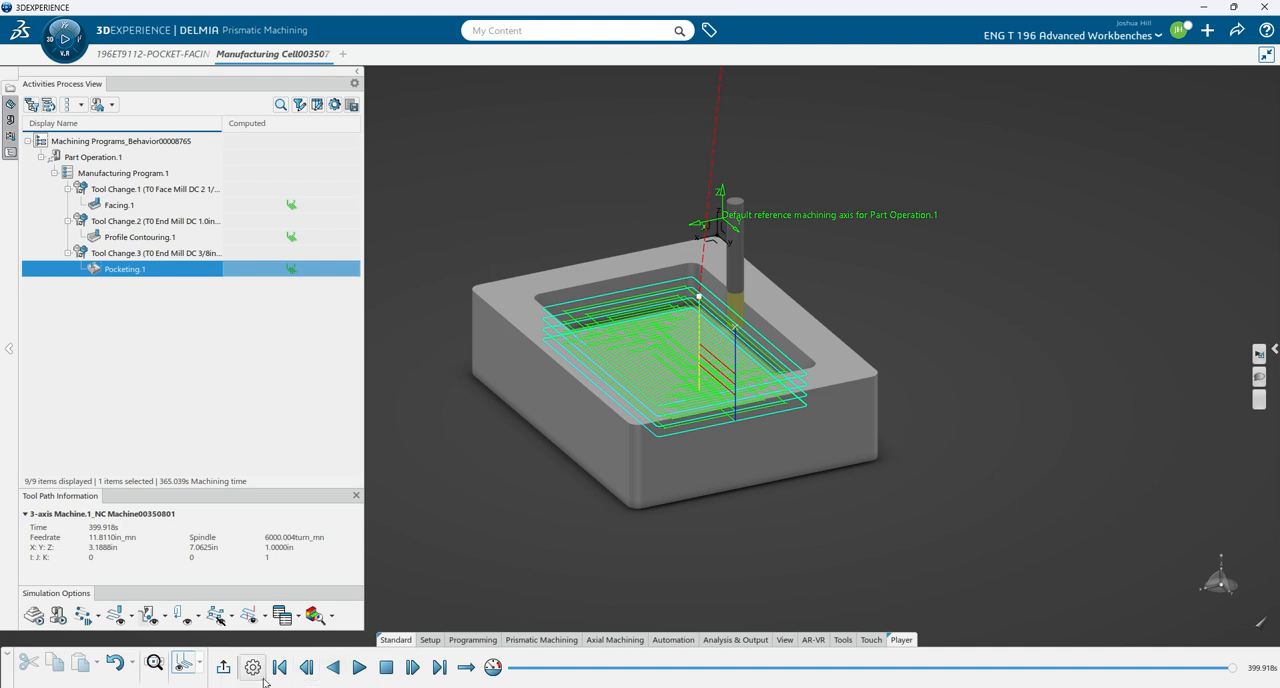
pyautogui.click(223, 668)
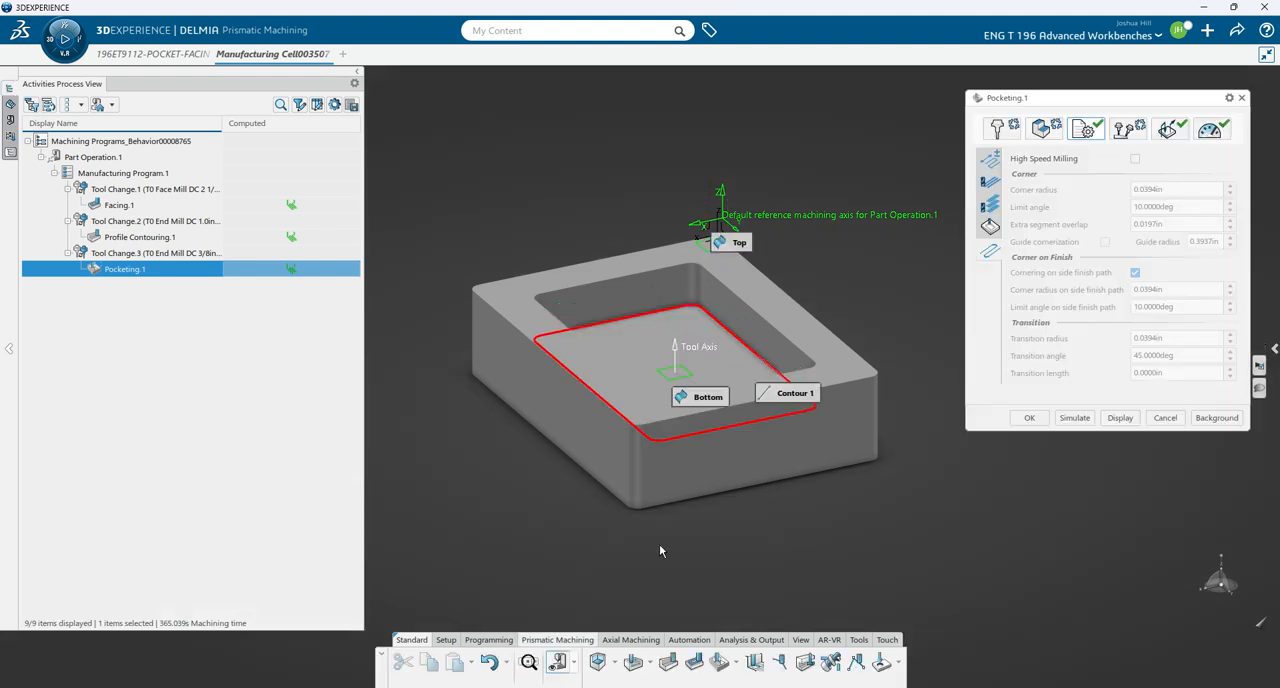
pyautogui.click(1029, 417)
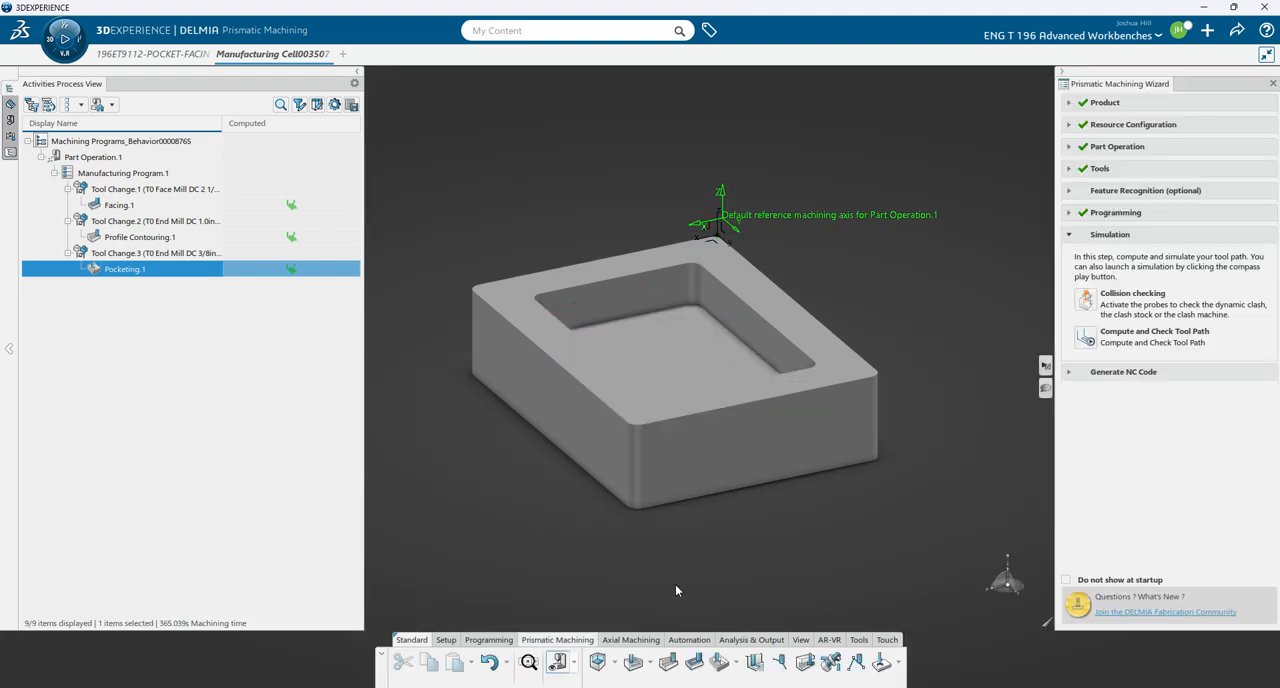
# - Compute and check the tool path of Facing.1, Profile Contouring.1 and Pocketing.1 together
pyautogui.moveTo(675, 585)
pyautogui.mouseDown(button='middle')
pyautogui.moveTo(688, 579)
pyautogui.moveTo(698, 594)
pyautogui.mouseUp(button='middle')
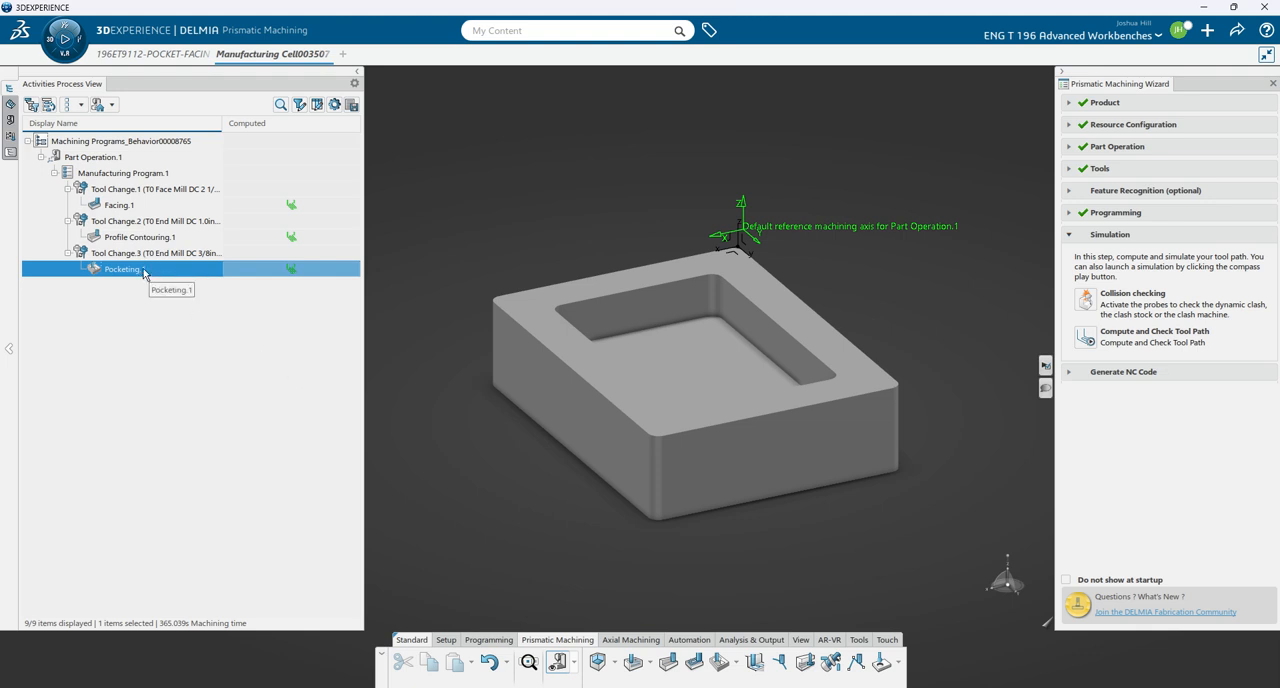
pyautogui.keyDown('ctrl'); pyautogui.click(135, 237); pyautogui.keyUp('ctrl')
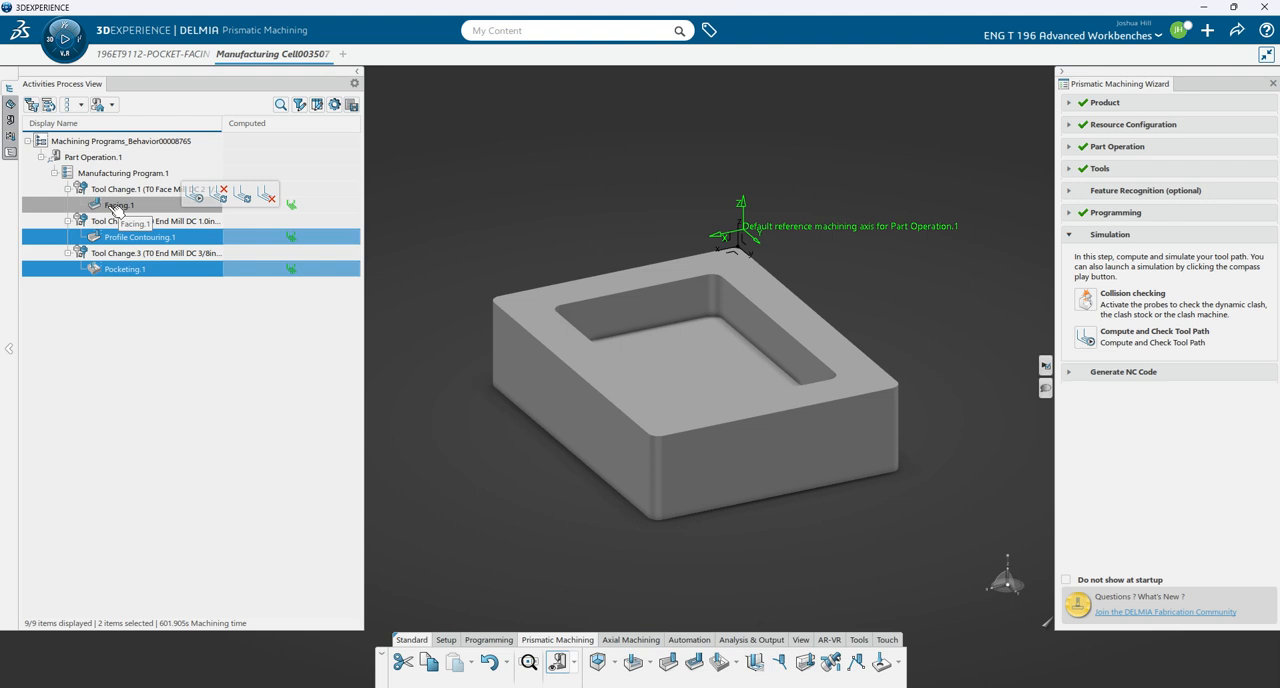
pyautogui.keyDown('ctrl'); pyautogui.click(117, 206); pyautogui.keyUp('ctrl')
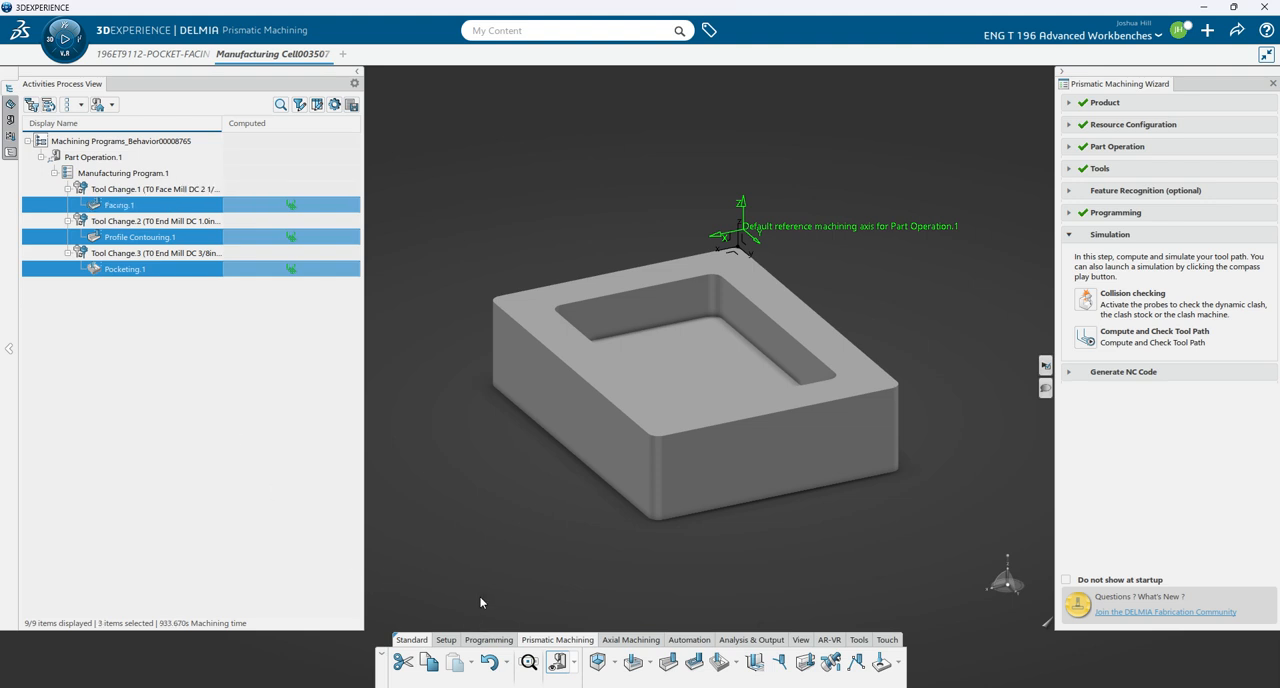
pyautogui.click(1082, 339)
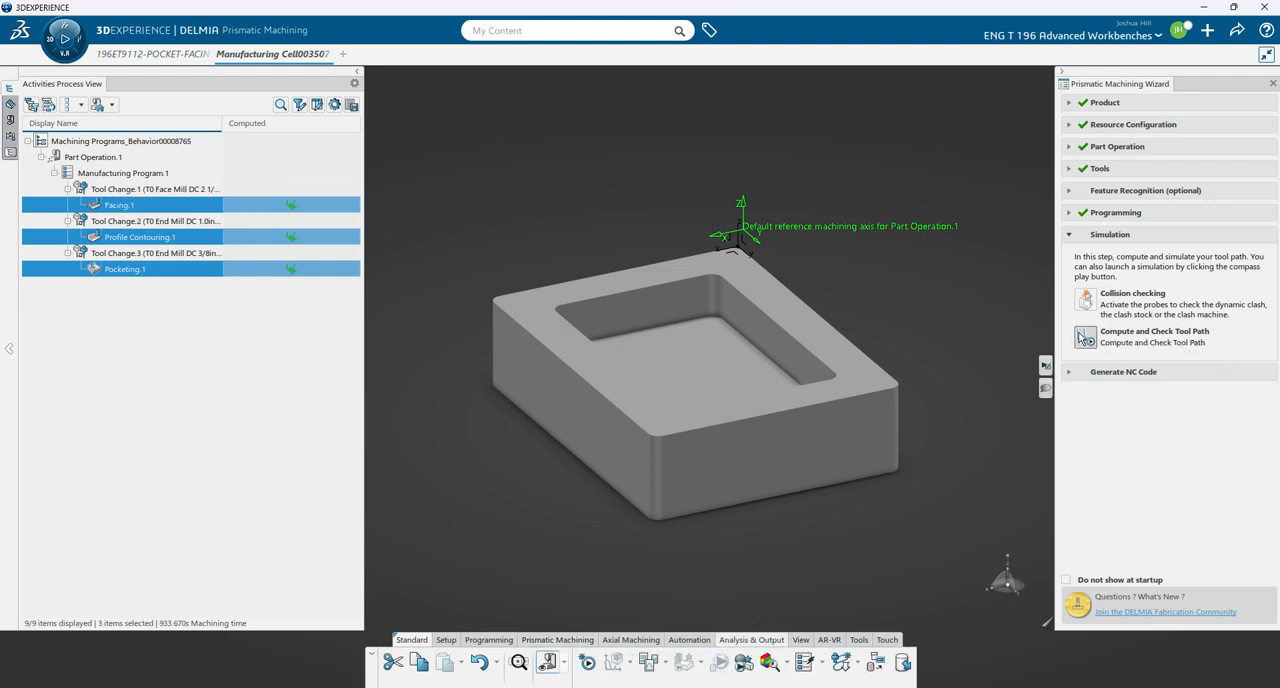
pyautogui.moveTo(788, 561)
pyautogui.mouseDown(button='middle')
pyautogui.moveTo(704, 582)
pyautogui.moveTo(799, 569)
pyautogui.mouseUp(button='middle')
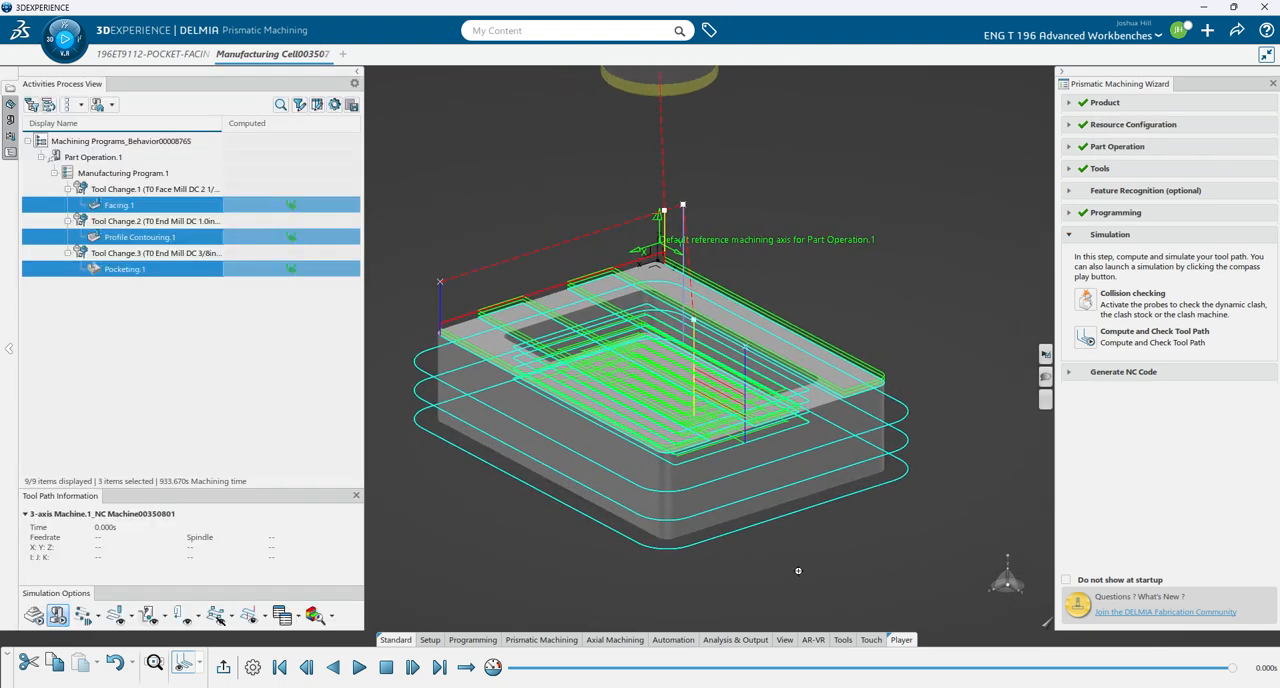
# - Show the stock for material removal in the combined simulation, leaving the general simulation options as they are
pyautogui.click(252, 668)
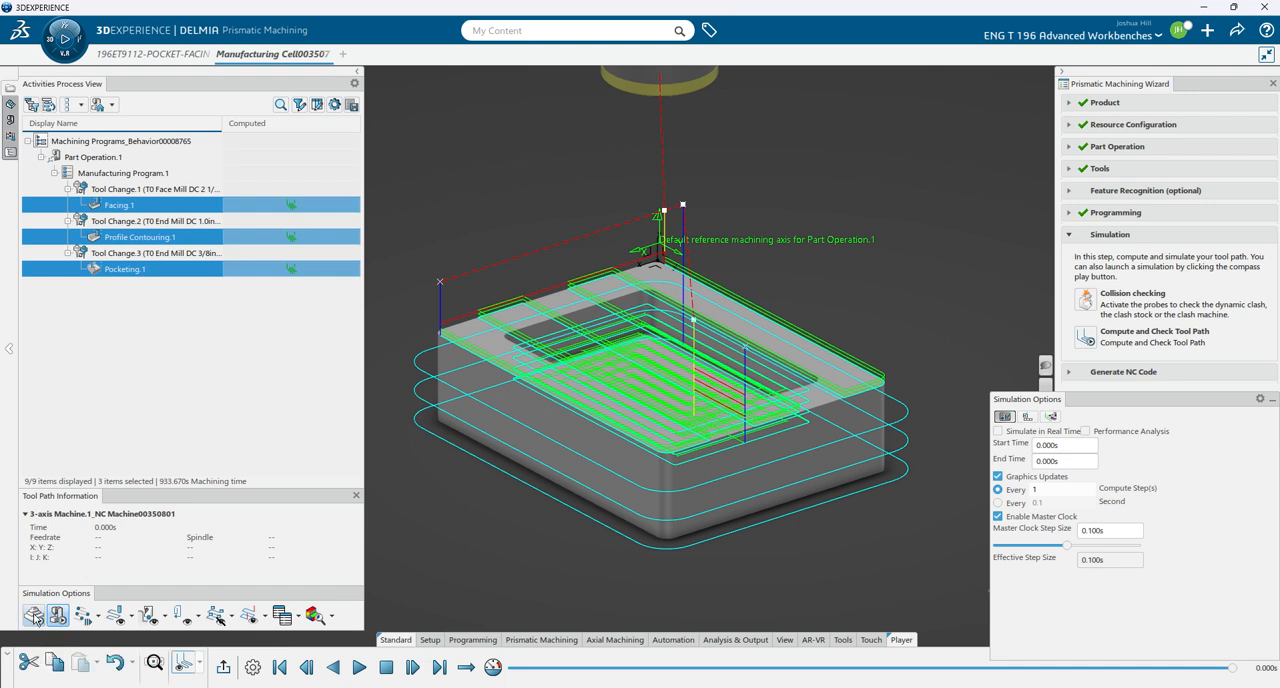
pyautogui.click(34, 616)
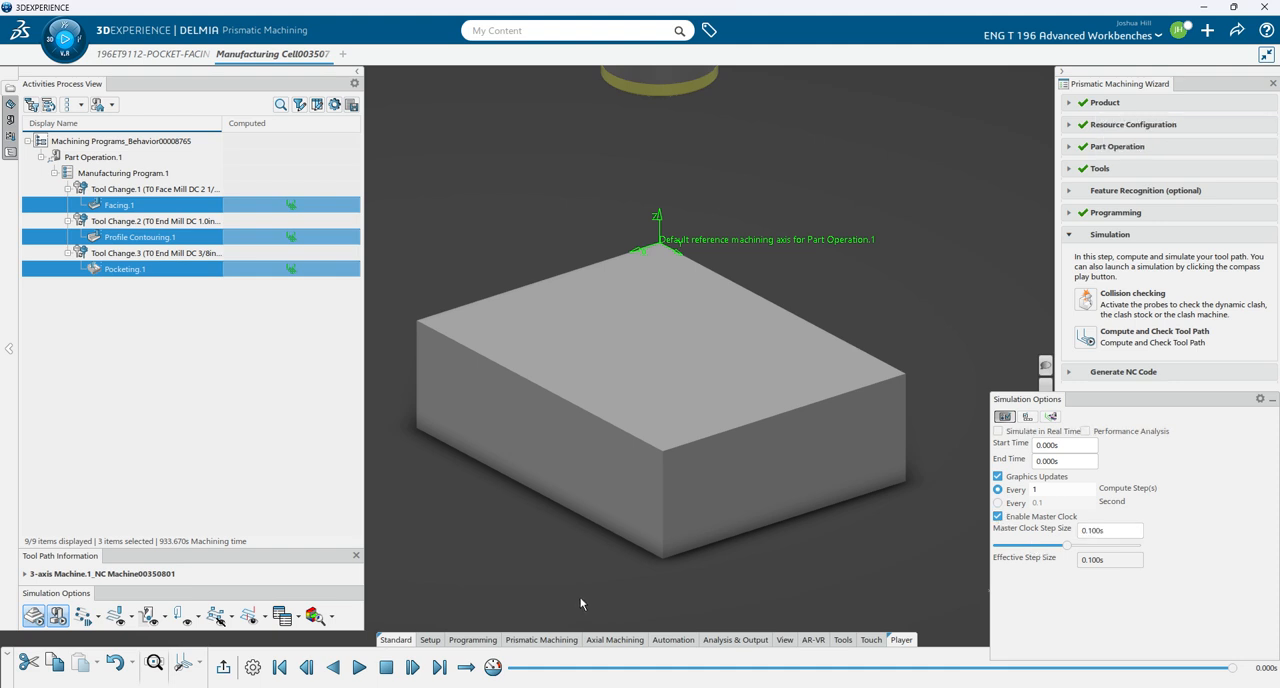
pyautogui.click(1273, 400)
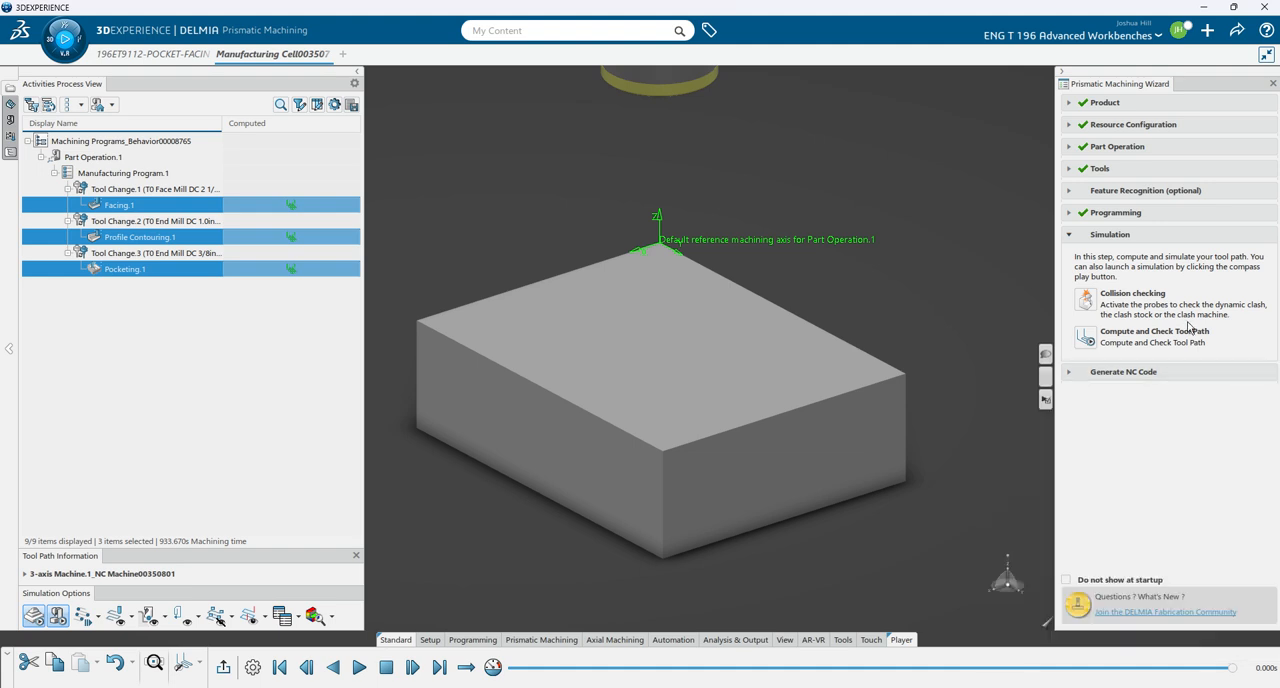
# - Clear the wizard and activities tree from view and play the combined machining simulation forward
pyautogui.click(1060, 70)
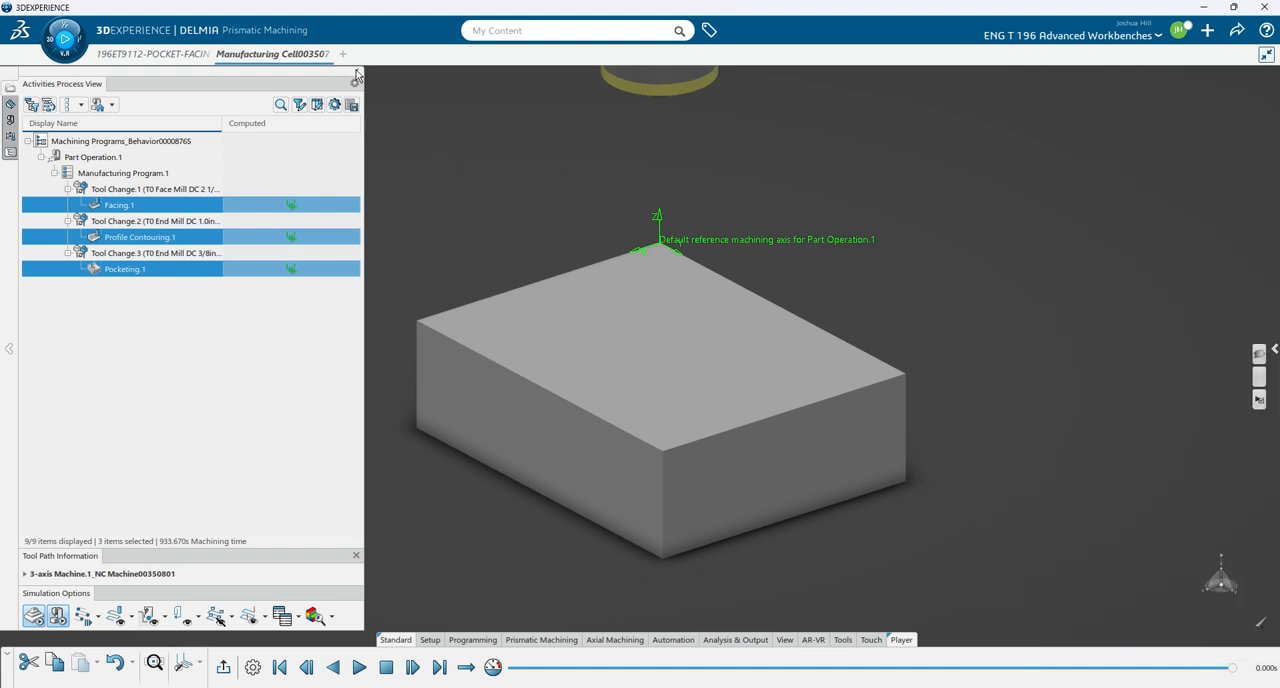
pyautogui.click(356, 77)
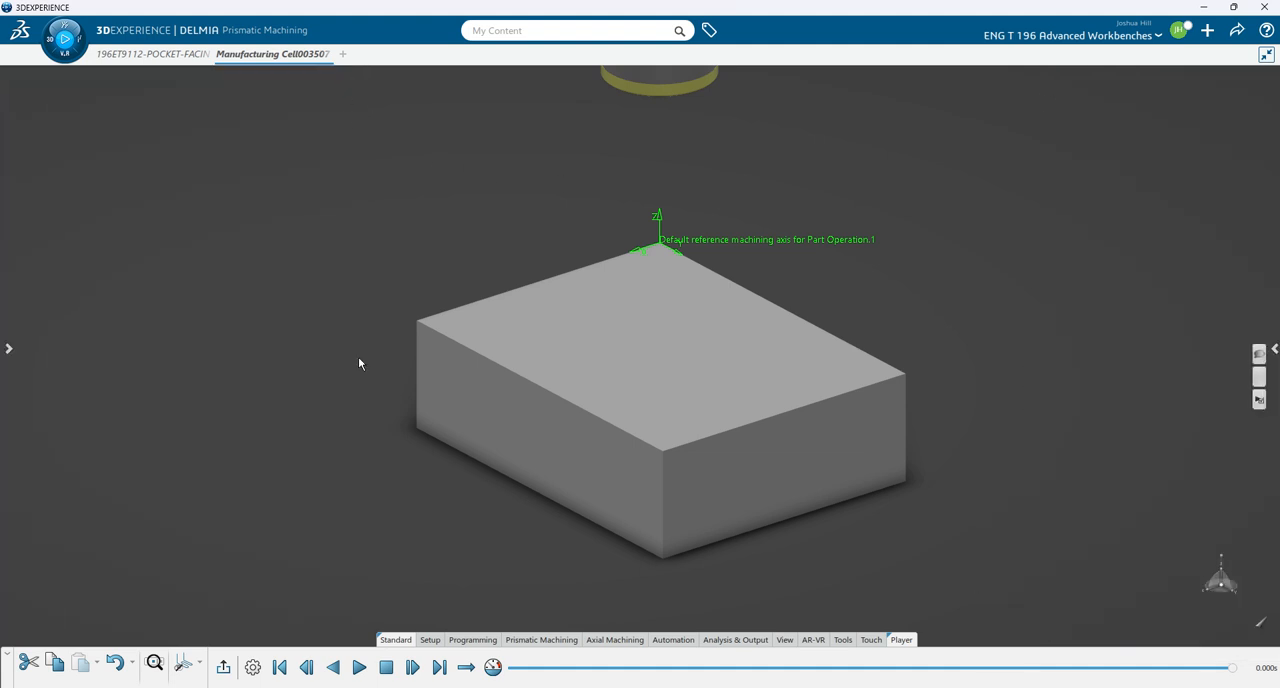
pyautogui.click(357, 668)
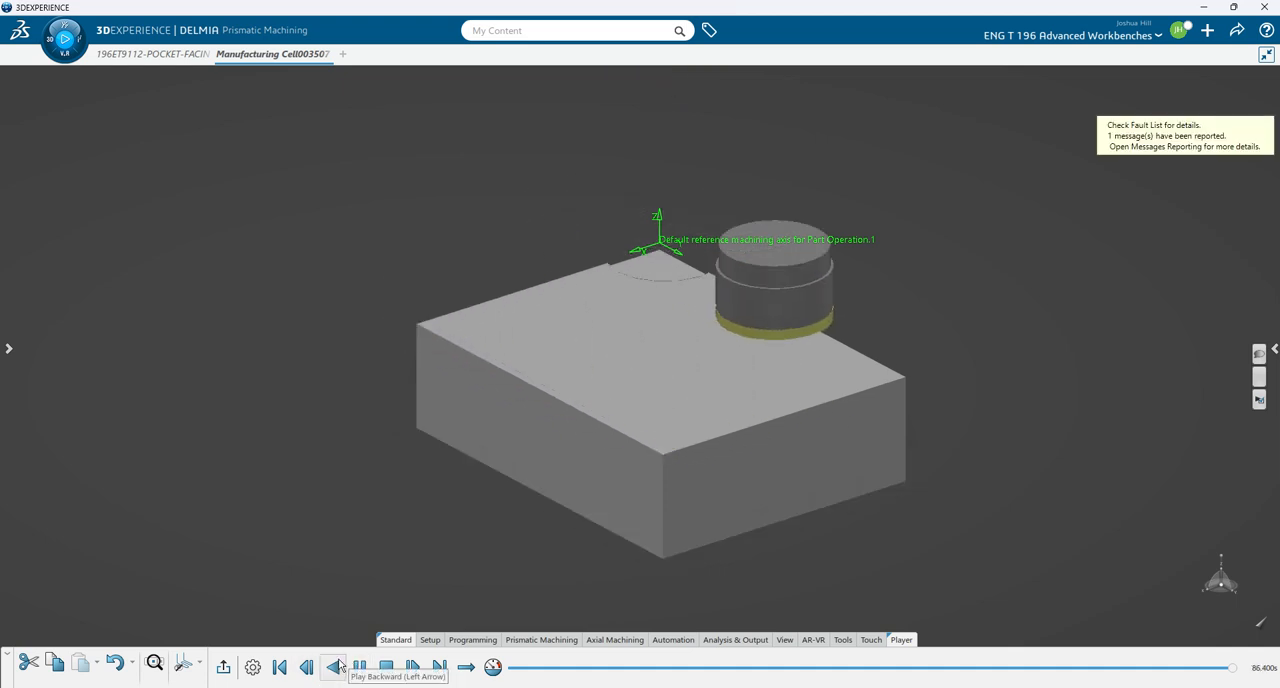